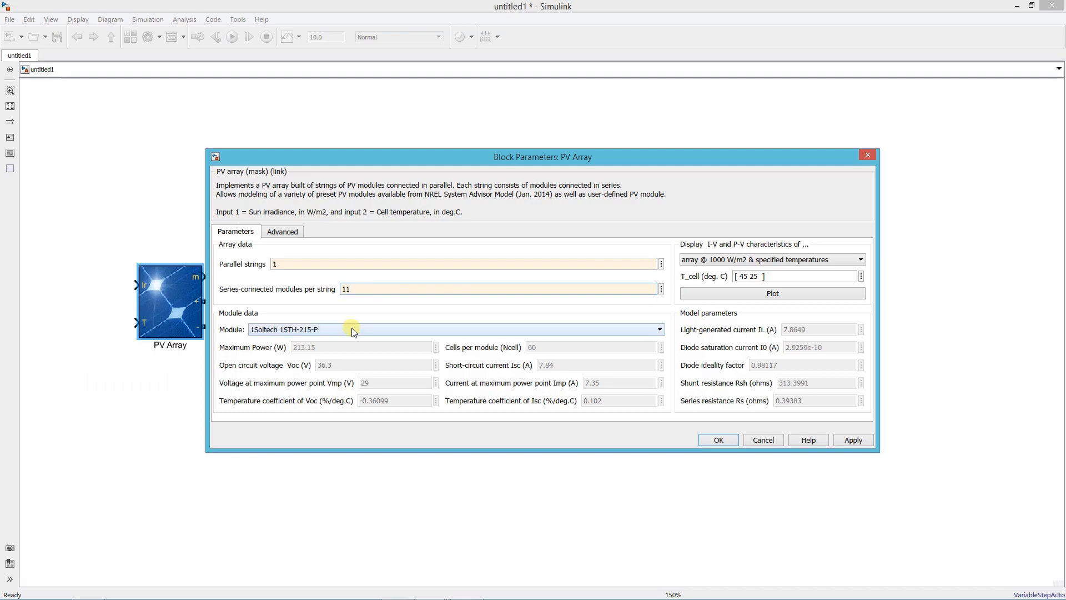
Select the Zytech Engineering Technology ZT190S module for the PV Array block and apply it
scroll(385, 377, down, 5)
drag(659, 358, 659, 460)
click(537, 465)
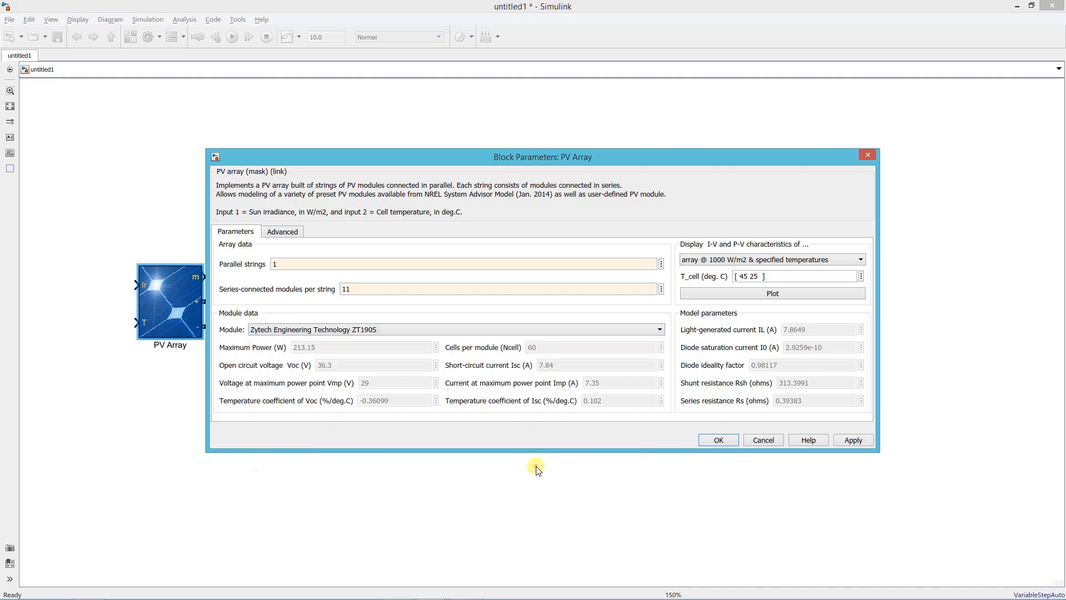
click(848, 438)
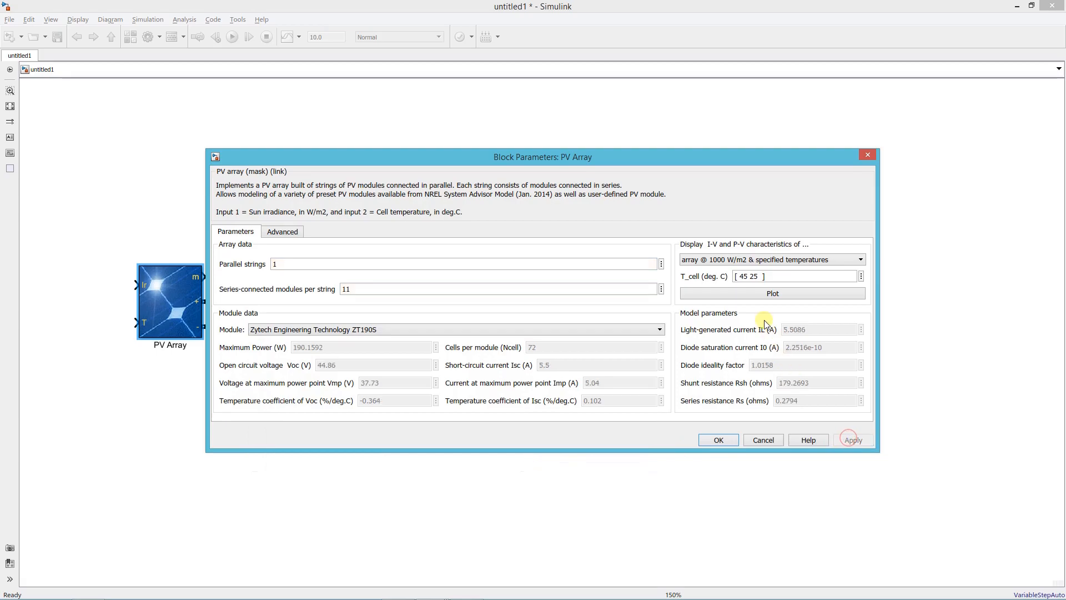
Plot the array's I-V and P-V characteristics at 25 deg.C for the specified irradiances 1000, 500 and 100 W/m2, and enlarge the figure
click(775, 260)
click(775, 278)
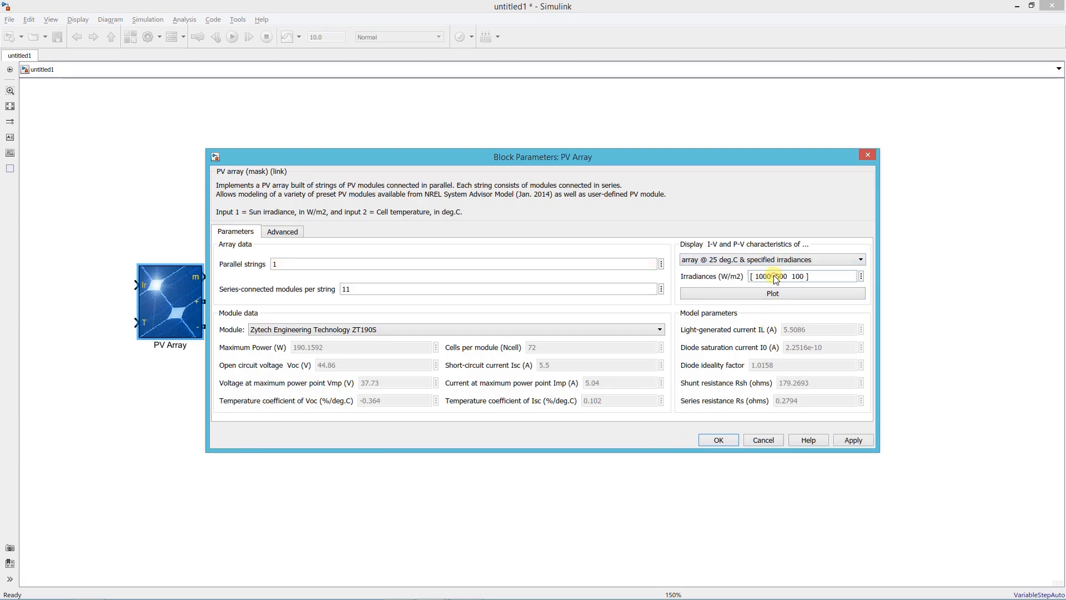
click(786, 293)
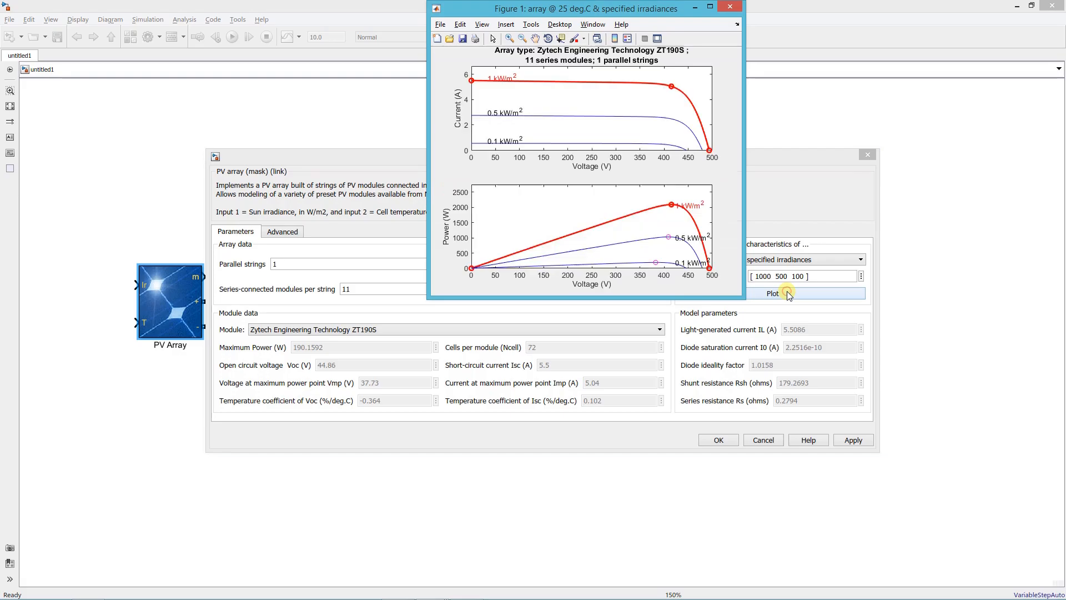
click(710, 7)
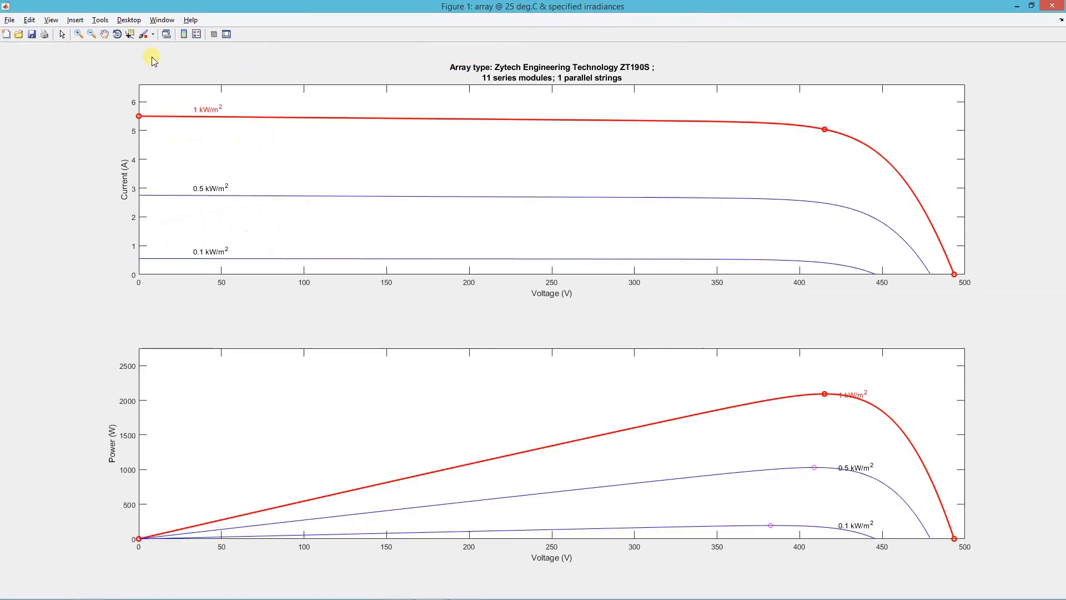
Read the maximum power points of the three P-V curves and the open-circuit point of the 1 kW/m2 I-V curve, then close the figure and block parameters
click(131, 35)
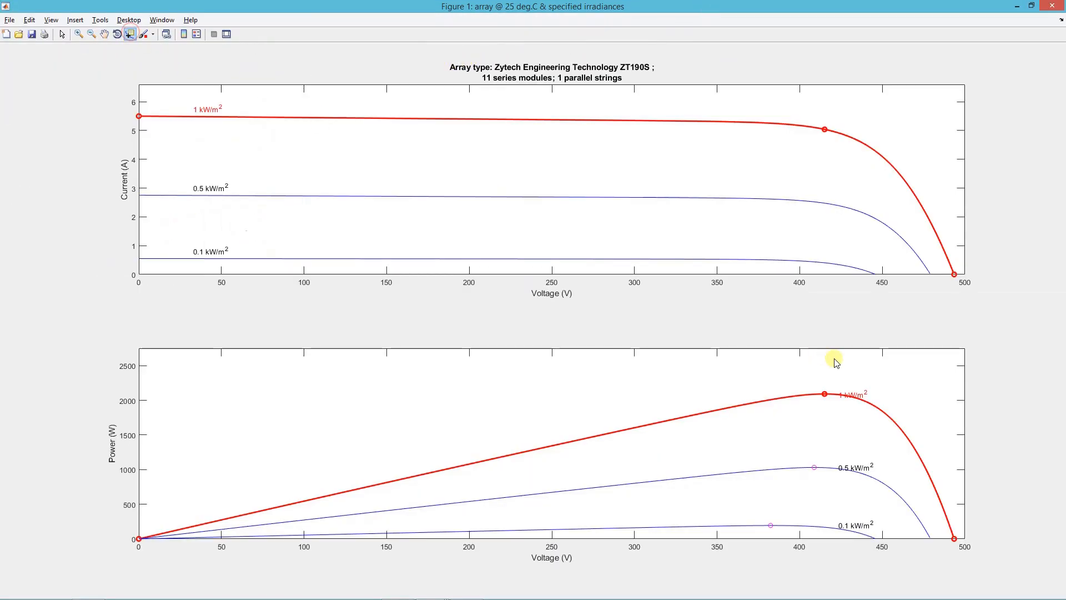
click(825, 394)
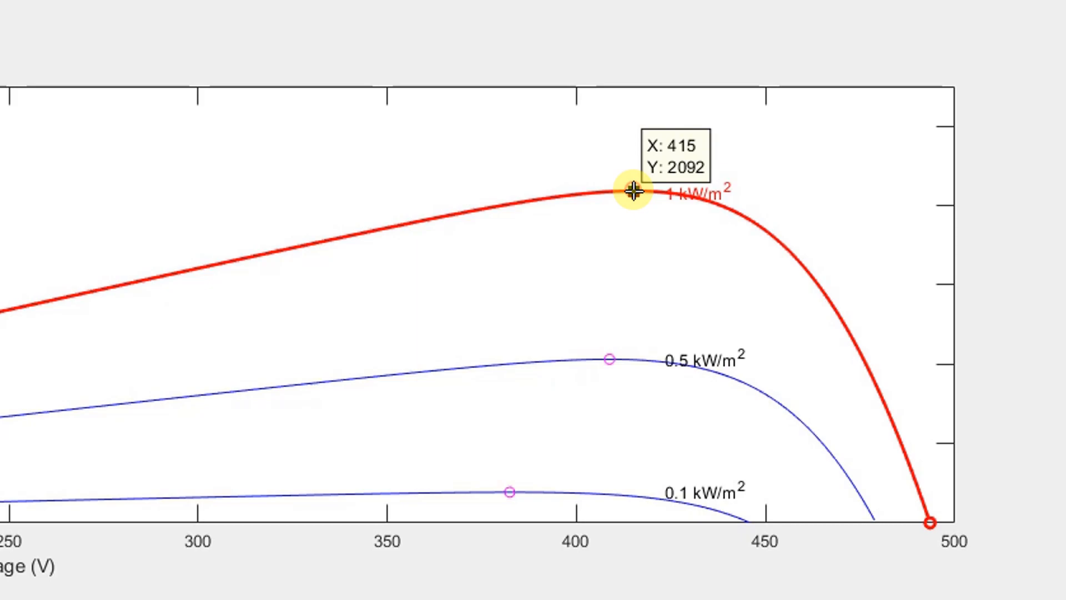
click(609, 357)
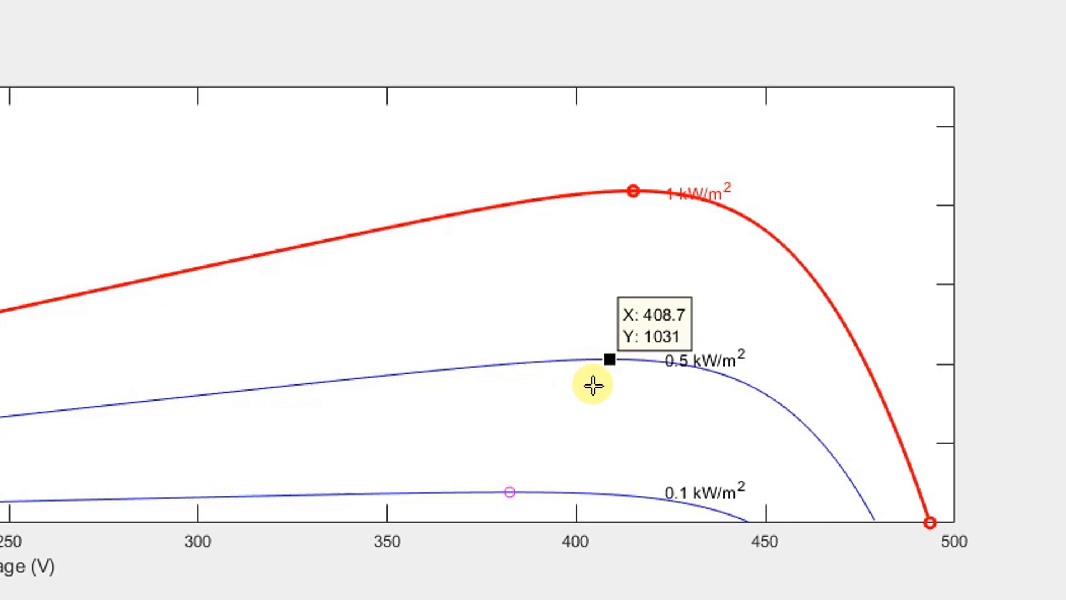
click(509, 491)
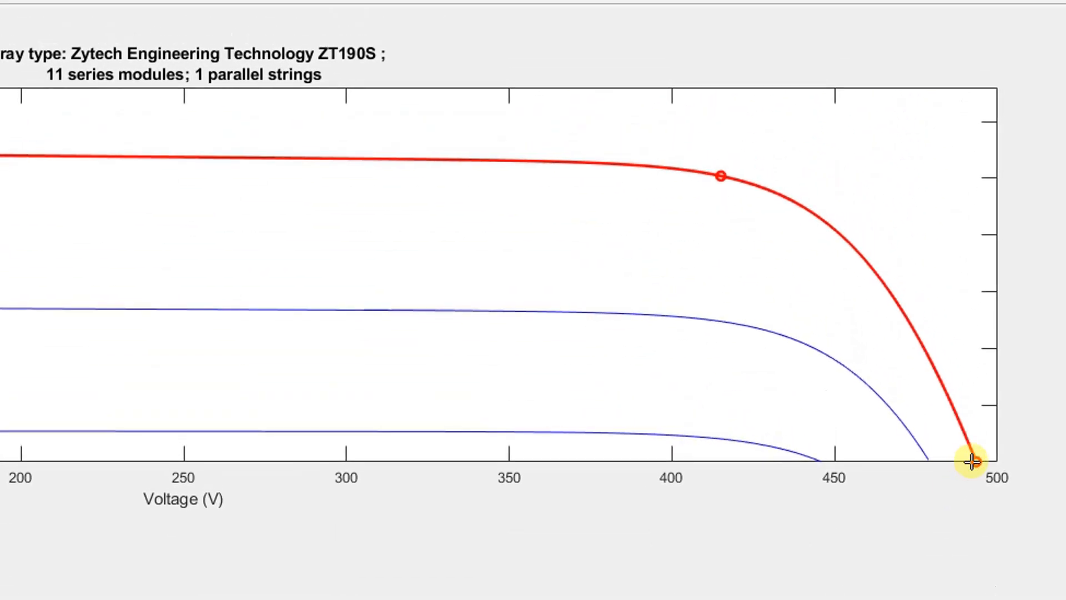
click(976, 460)
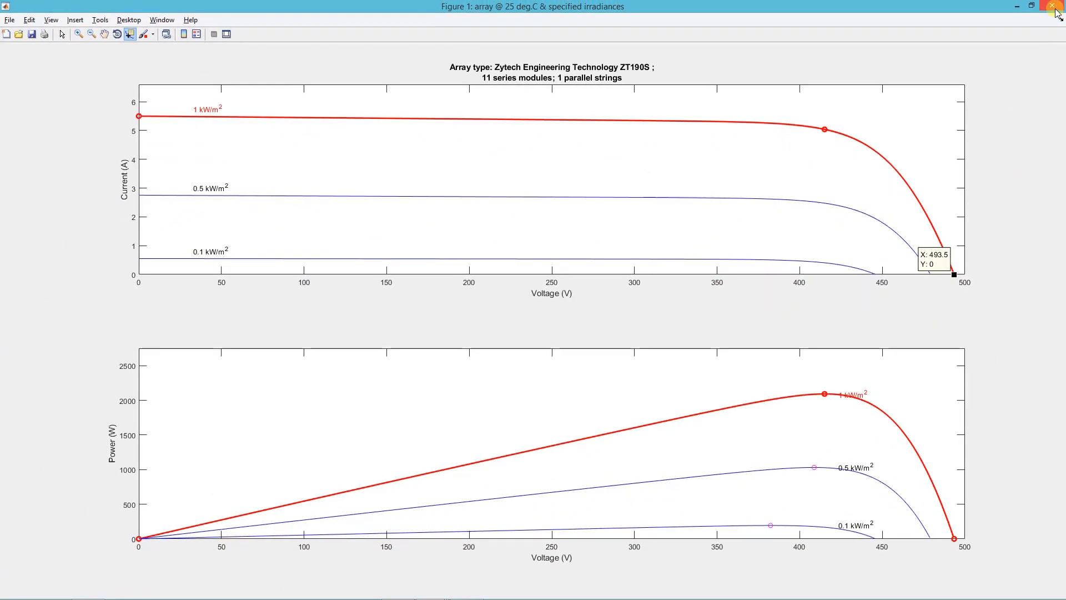
click(1053, 7)
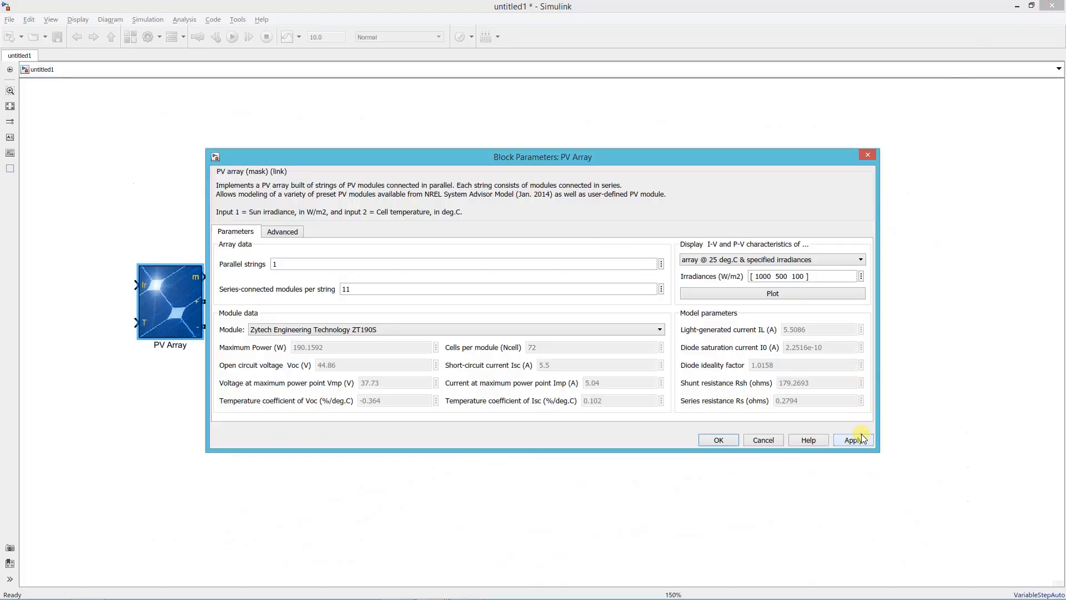
click(730, 443)
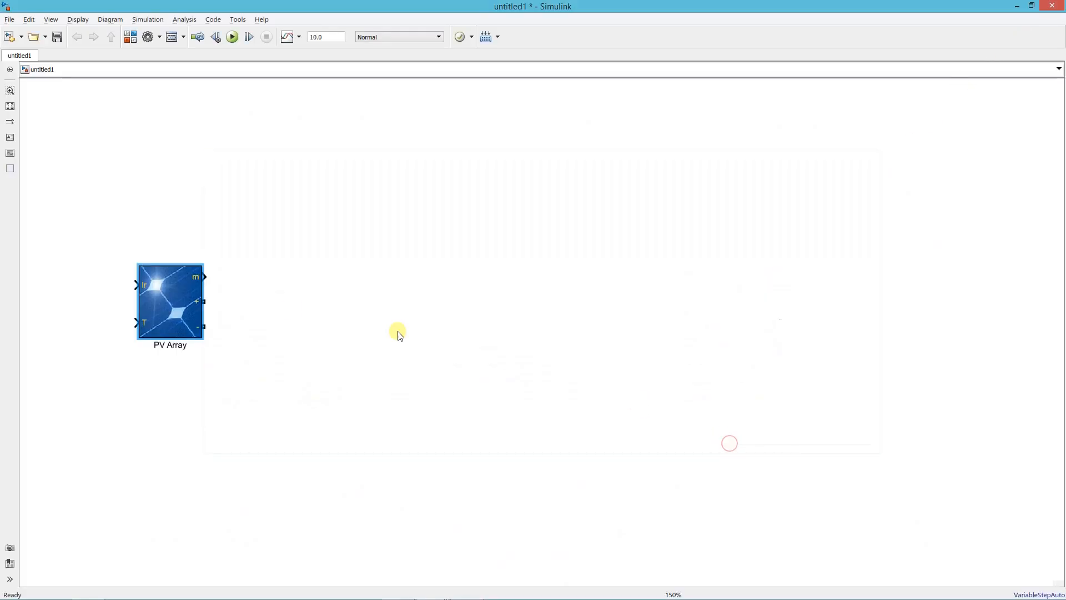
Toggle the first option in the PV Array block's advanced parameters and accept the change
double_click(171, 277)
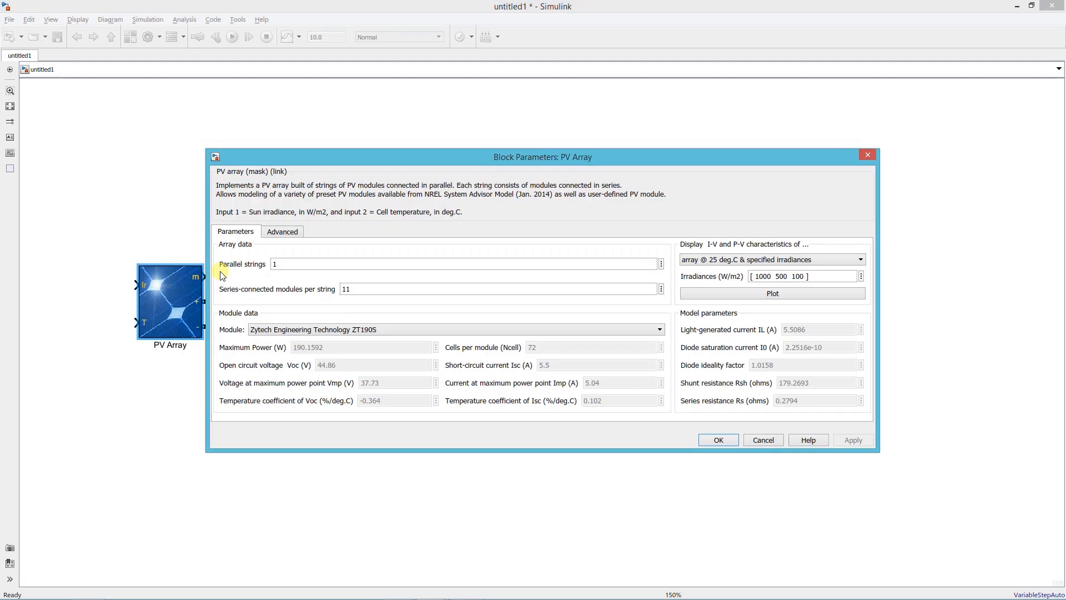
click(283, 232)
click(261, 246)
click(852, 440)
click(731, 438)
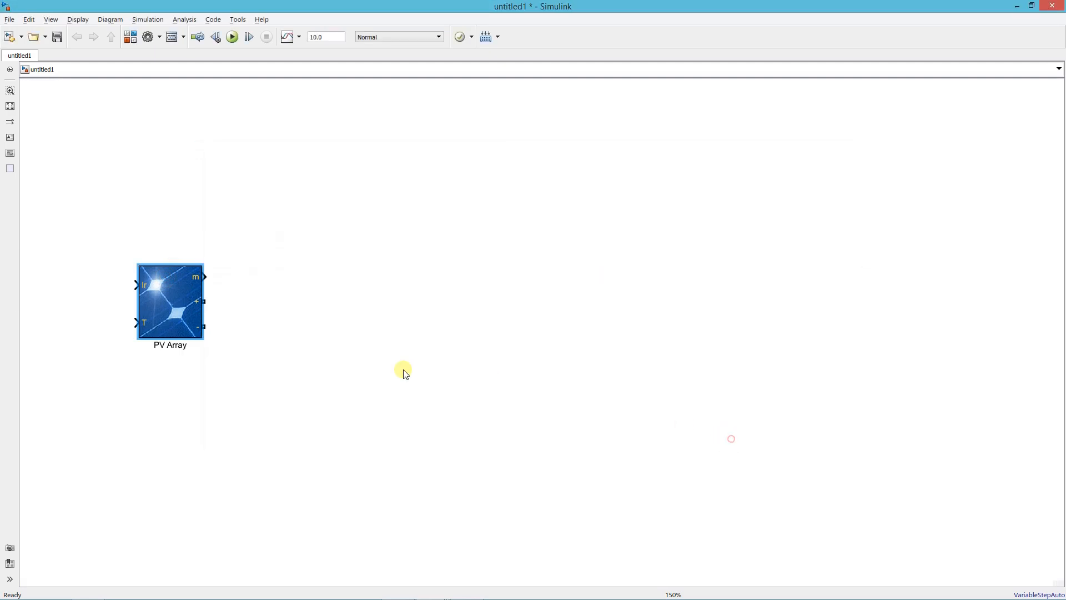
Add a Constant block with value 1000 and connect it to the PV Array's irradiance input Ir
double_click(292, 350)
text(constant)
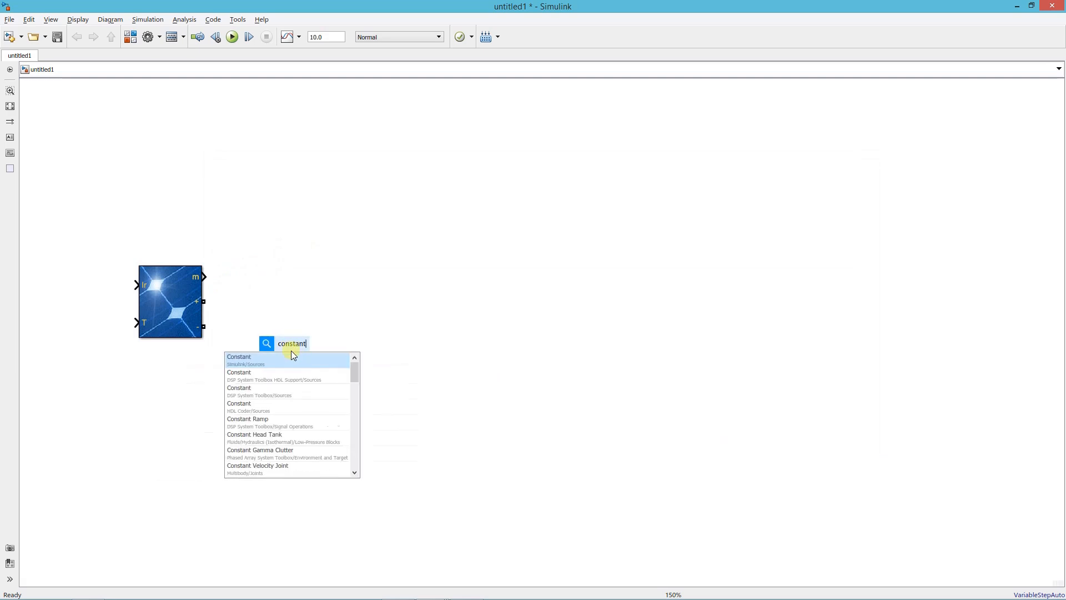
click(293, 355)
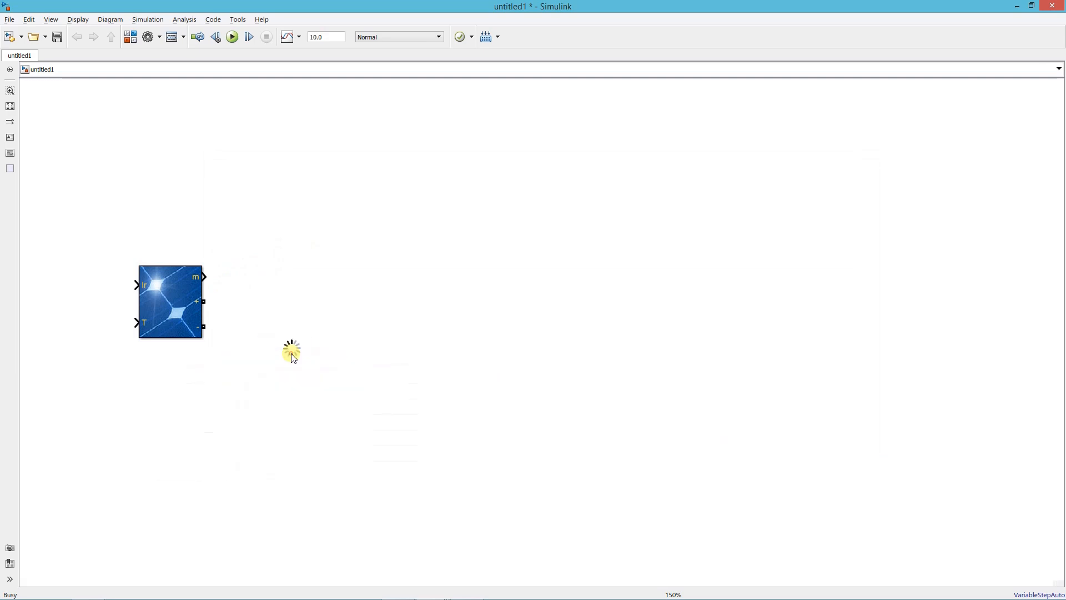
drag(290, 349, 84, 290)
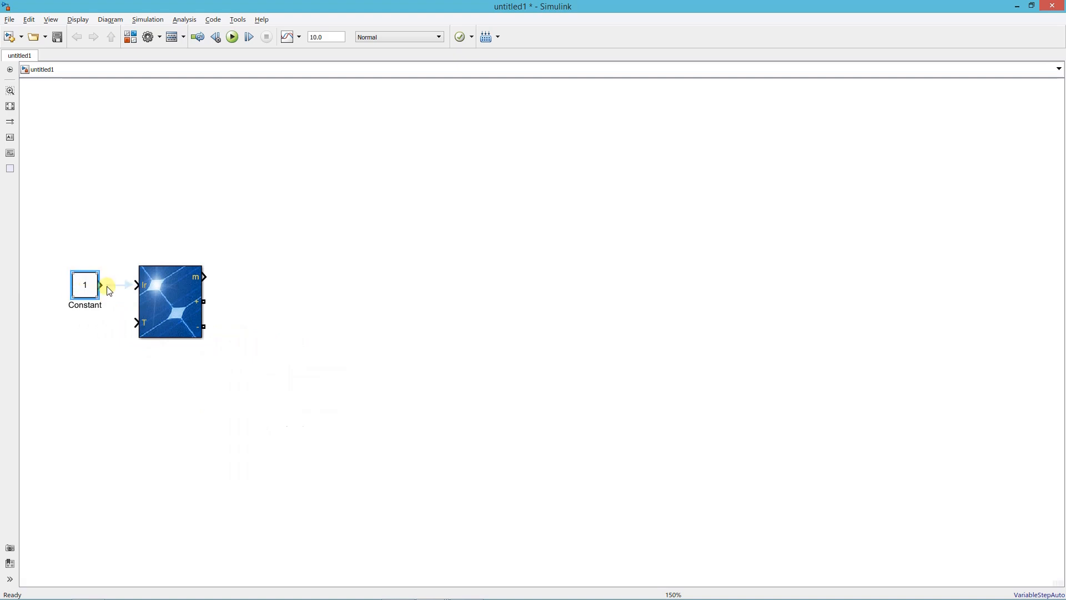
double_click(87, 288)
text(000)
click(204, 384)
Duplicate the Constant block at the PV Array's temperature input T and set the copy's value to 25
drag(85, 285, 84, 321)
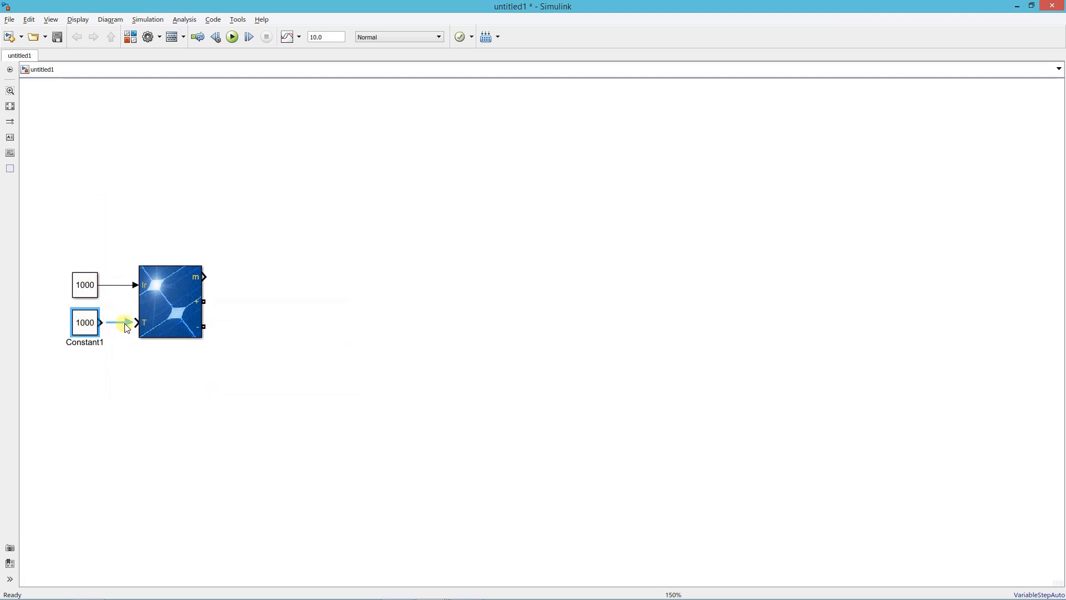
double_click(84, 324)
text(25)
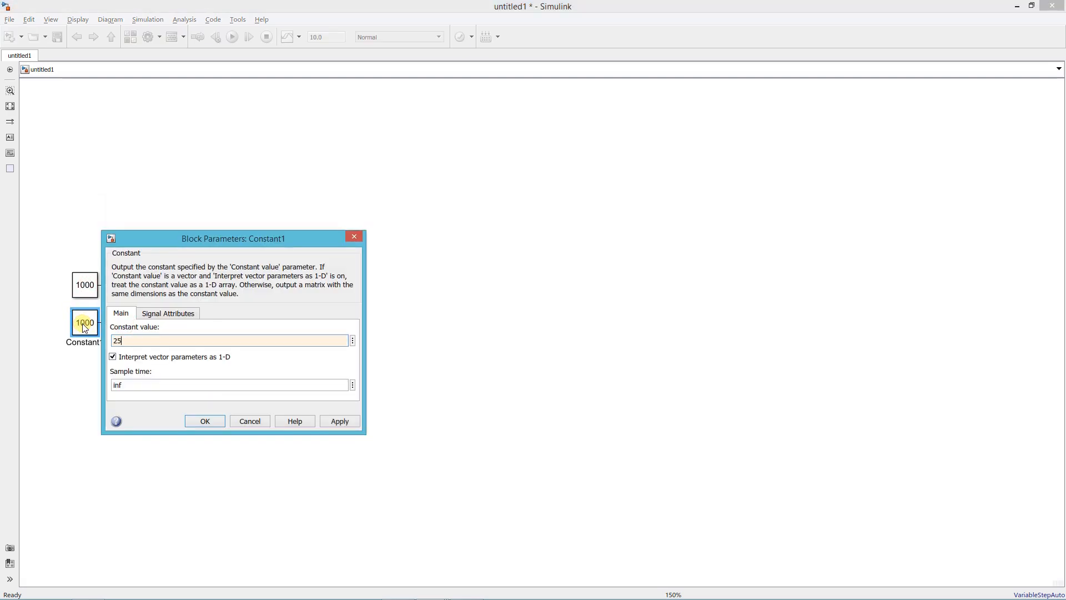
click(205, 421)
Add a Series RLC Branch block beside the PV Array, with branch type C and a capacitance of 600e-6 F
double_click(309, 314)
text(series rlc bra)
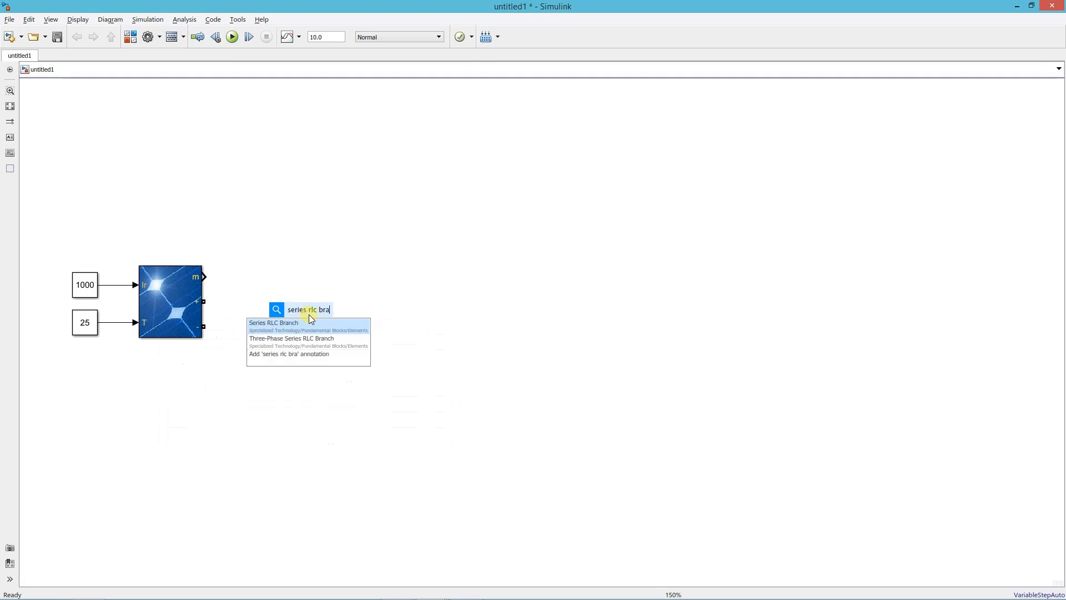
key(Return)
double_click(309, 314)
click(442, 271)
click(429, 302)
key(Tab)
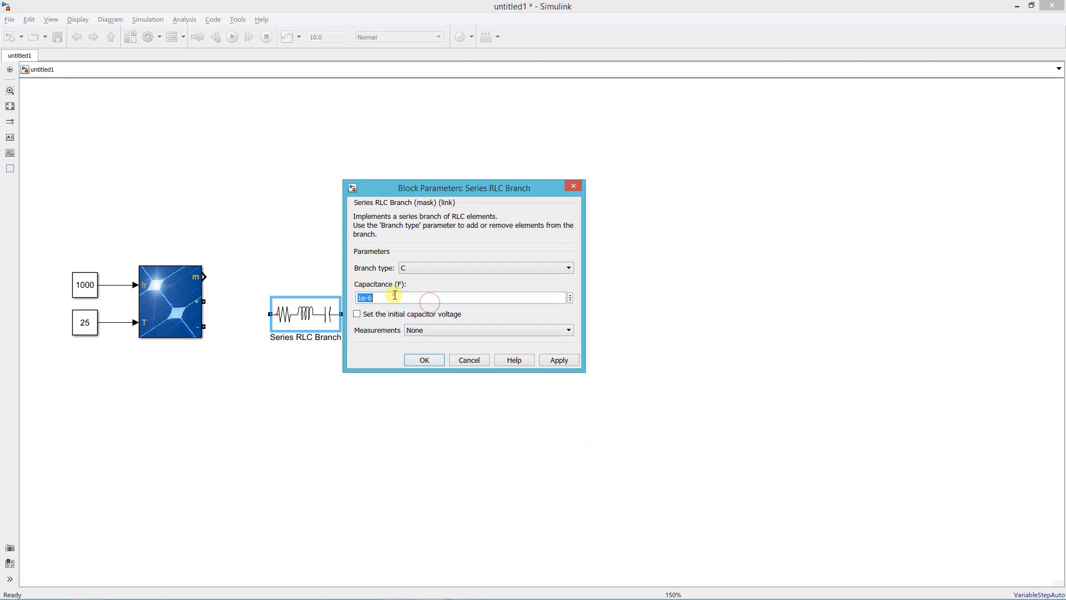
text(600)
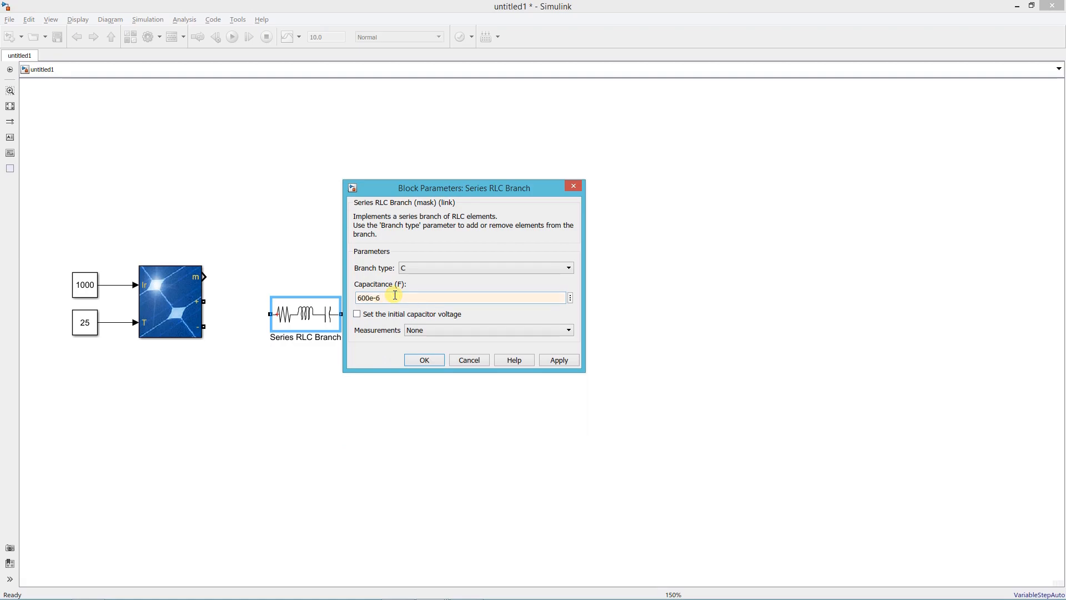
Enable the initial capacitor voltage of the Series RLC Branch and set it to 493.5 V
click(382, 312)
key(Tab)
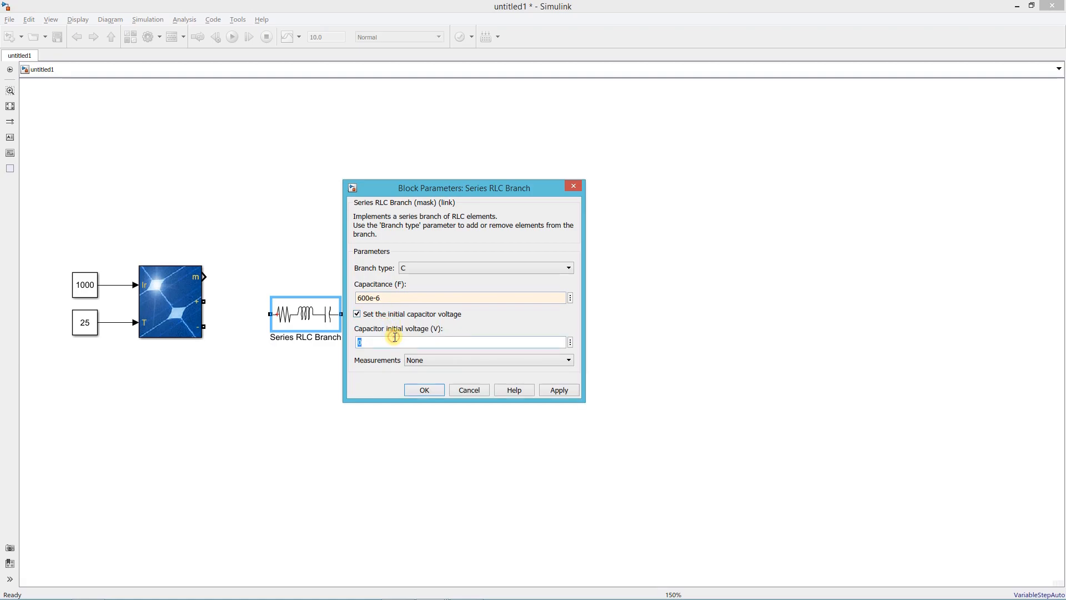
text(493.5)
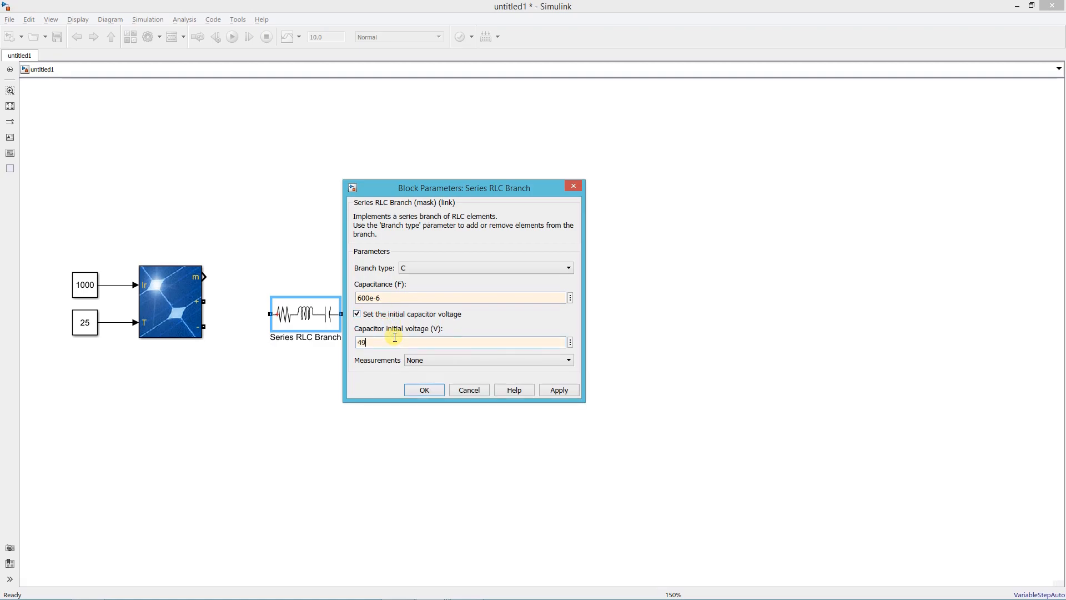
click(409, 389)
Rotate the capacitor upright and wire it across the PV Array's positive and negative terminals
key(ctrl+r)
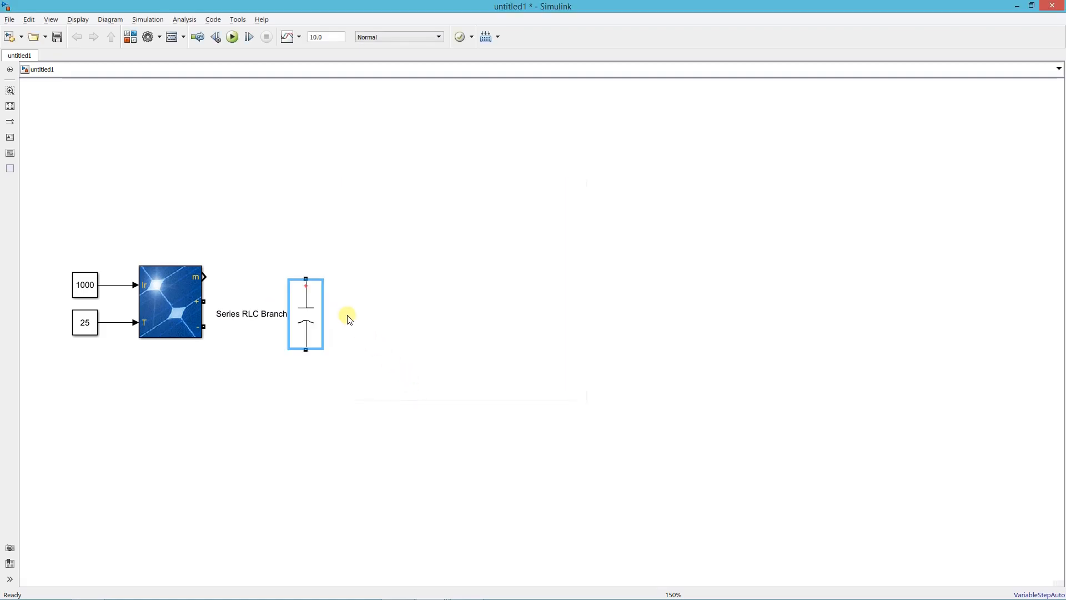
drag(201, 301, 264, 289)
click(292, 278)
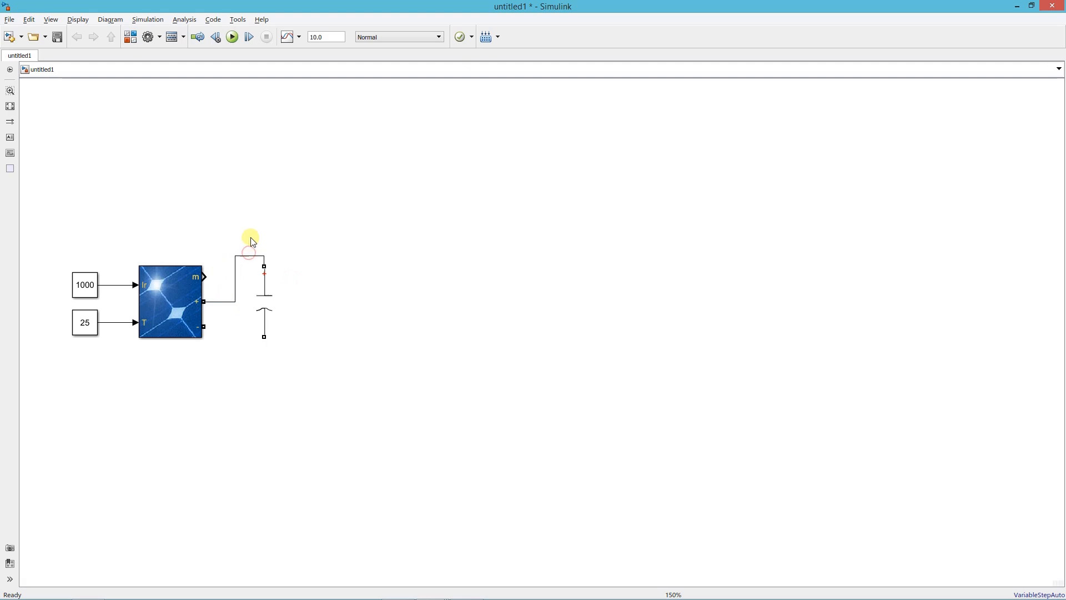
drag(250, 255, 251, 222)
drag(206, 329, 245, 381)
click(300, 349)
Add a Voltage Measurement block and connect it in parallel with the capacitor
double_click(333, 314)
text(voltage)
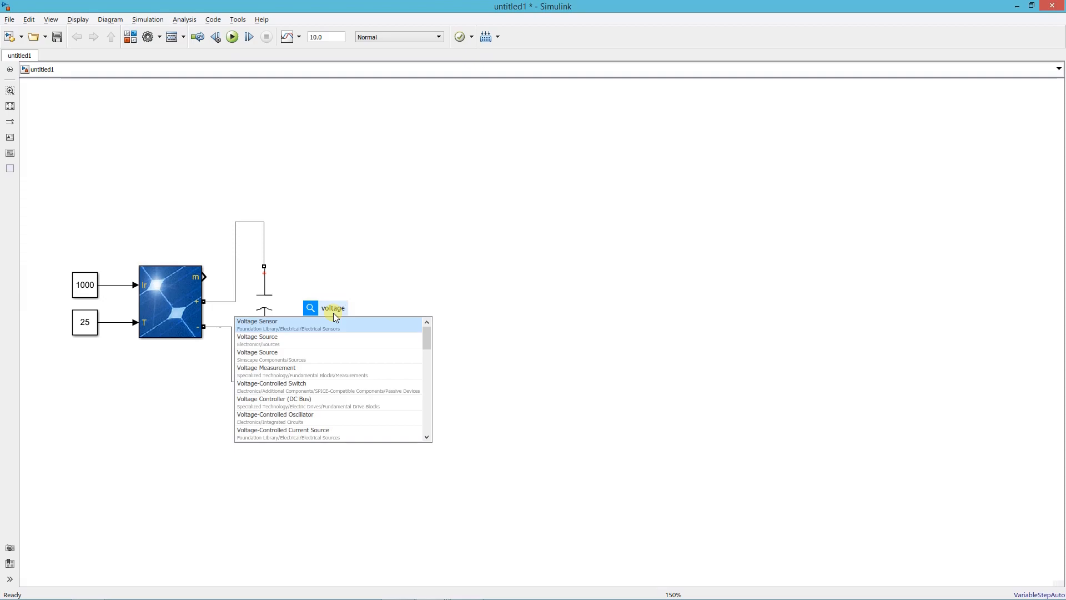
text( meas)
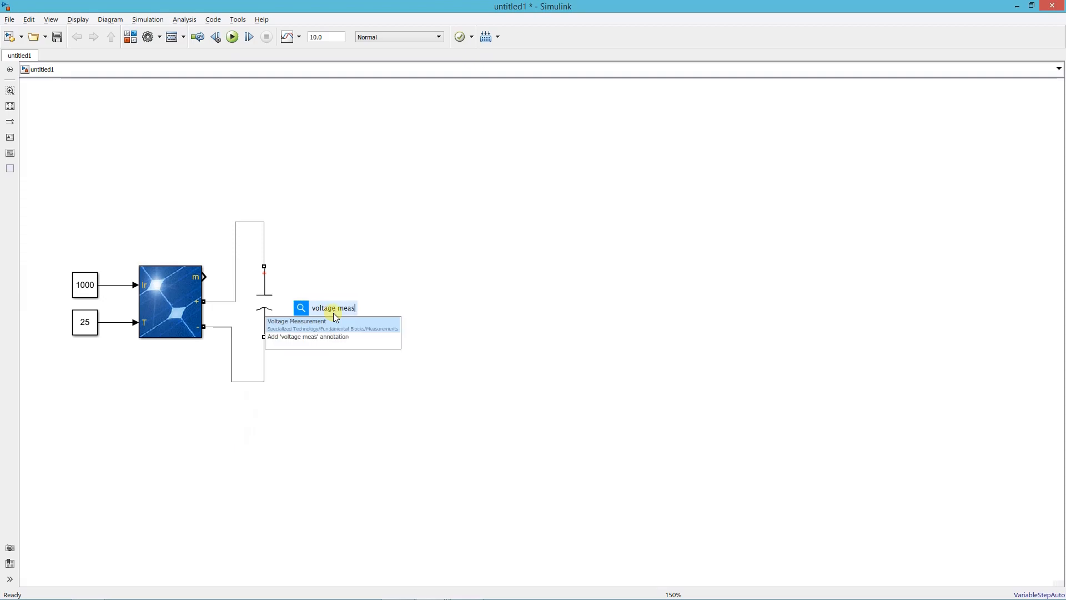
click(334, 321)
mouse_move(333, 312)
mouse_down()
mouse_move(307, 303)
mouse_move(264, 223)
mouse_up()
drag(295, 305, 263, 381)
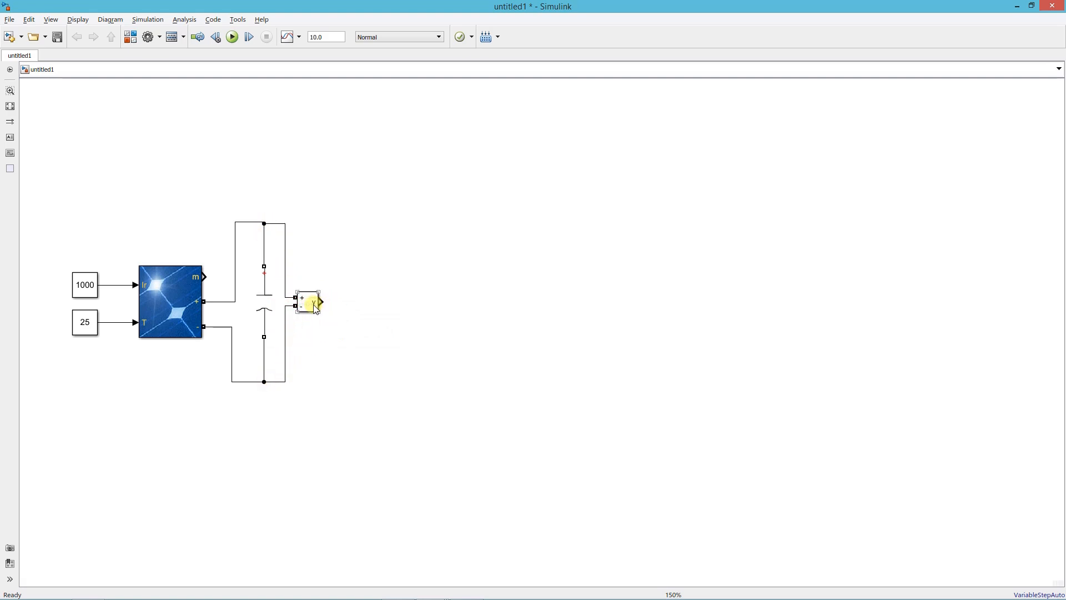
Add a Goto block at the Voltage Measurement output and set its tag to VDC
double_click(337, 333)
text(goto)
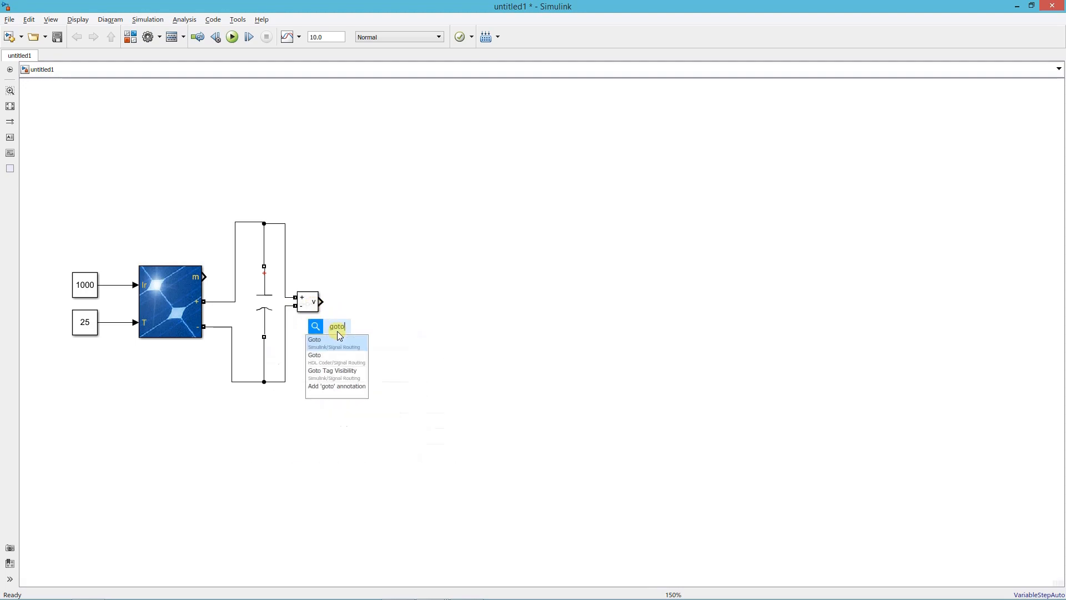
key(Return)
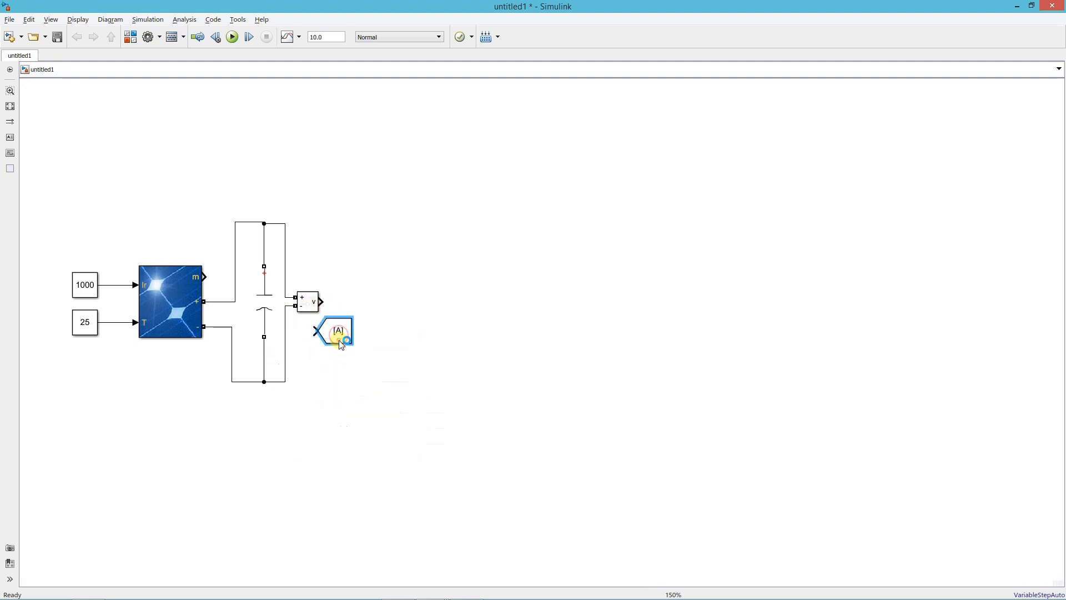
drag(340, 330, 358, 308)
double_click(359, 308)
click(425, 275)
text(VDC)
click(476, 436)
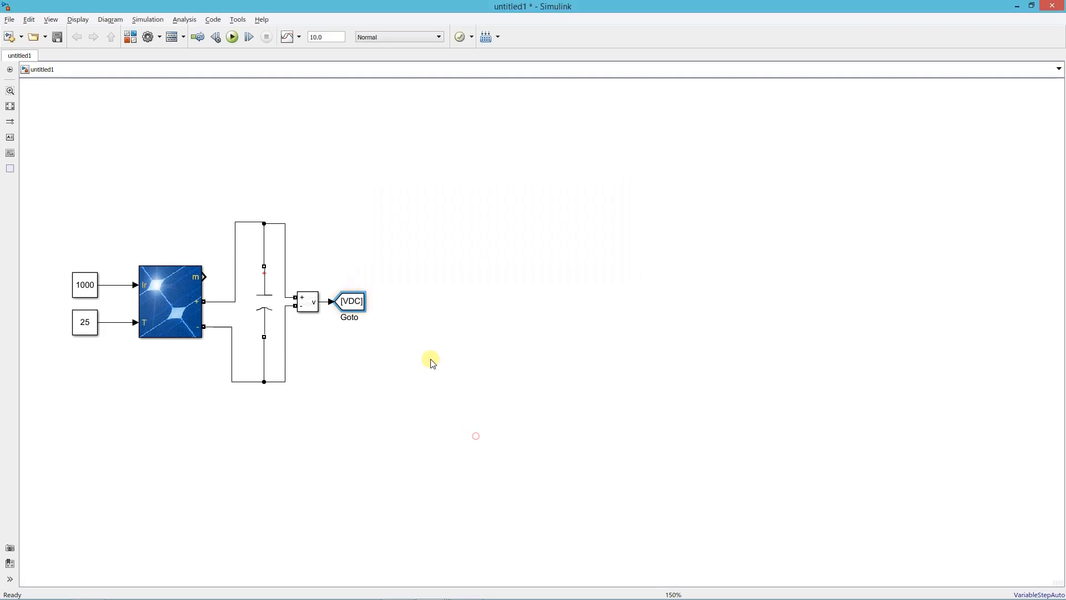
Add a Mosfet block, hide its measurement port, and rotate it upright
double_click(422, 286)
text(mosfet)
click(435, 308)
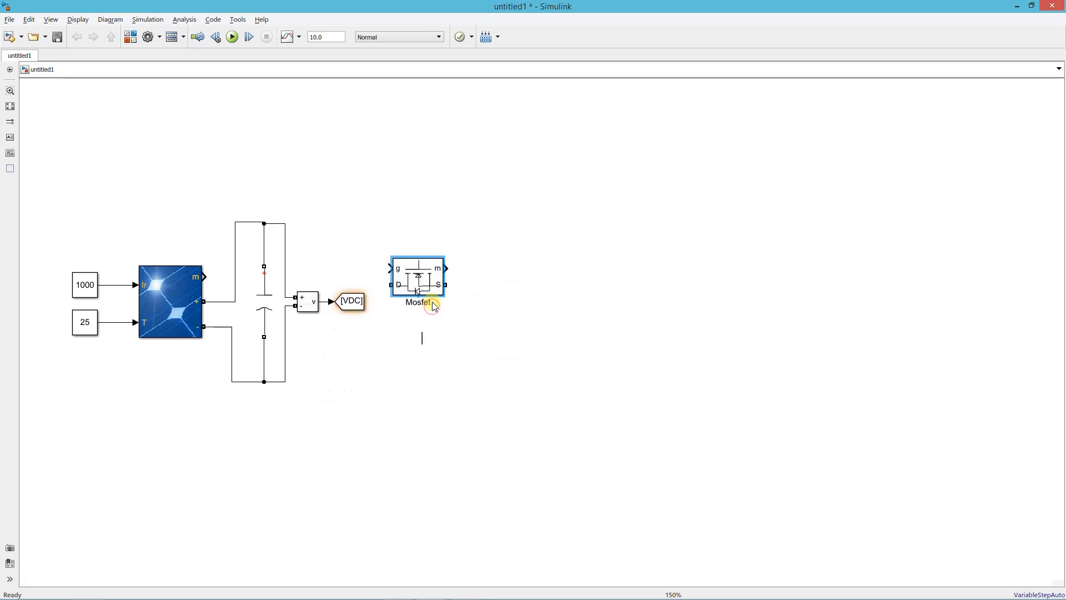
double_click(430, 283)
click(507, 414)
click(513, 458)
key(ctrl+r)
Duplicate the Mosfet block to form two columns of two switches each
drag(417, 278, 417, 357)
drag(475, 369, 407, 274)
drag(417, 247, 504, 247)
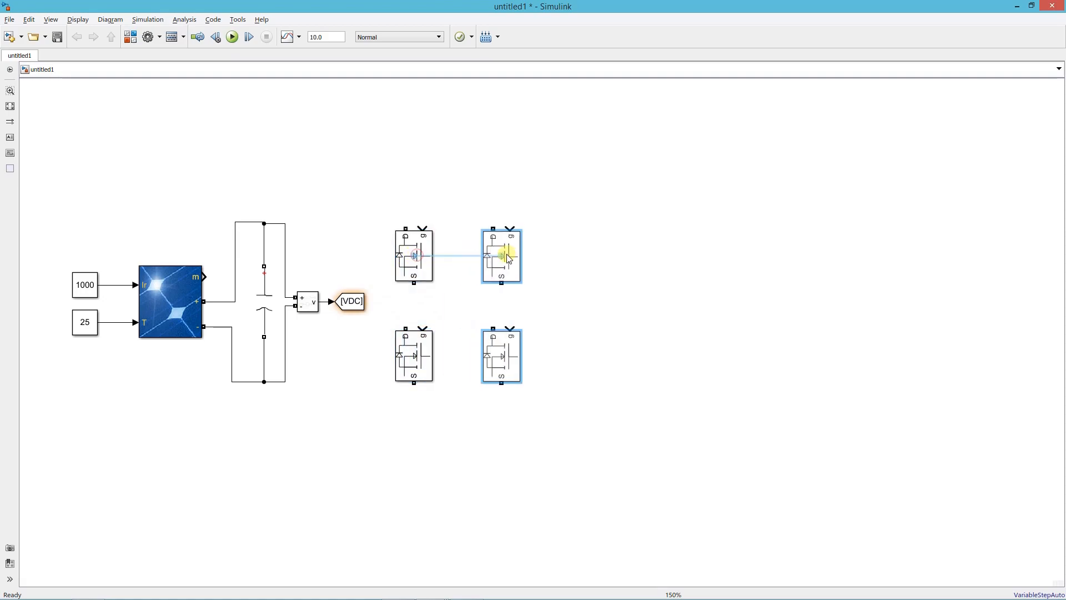
click(483, 190)
Wire the four Mosfets as an H-bridge between the positive and negative DC lines of the capacitor
drag(405, 228, 285, 223)
drag(493, 228, 406, 223)
drag(405, 329, 412, 285)
drag(493, 328, 501, 283)
drag(414, 383, 285, 380)
drag(501, 383, 413, 393)
drag(344, 385, 328, 397)
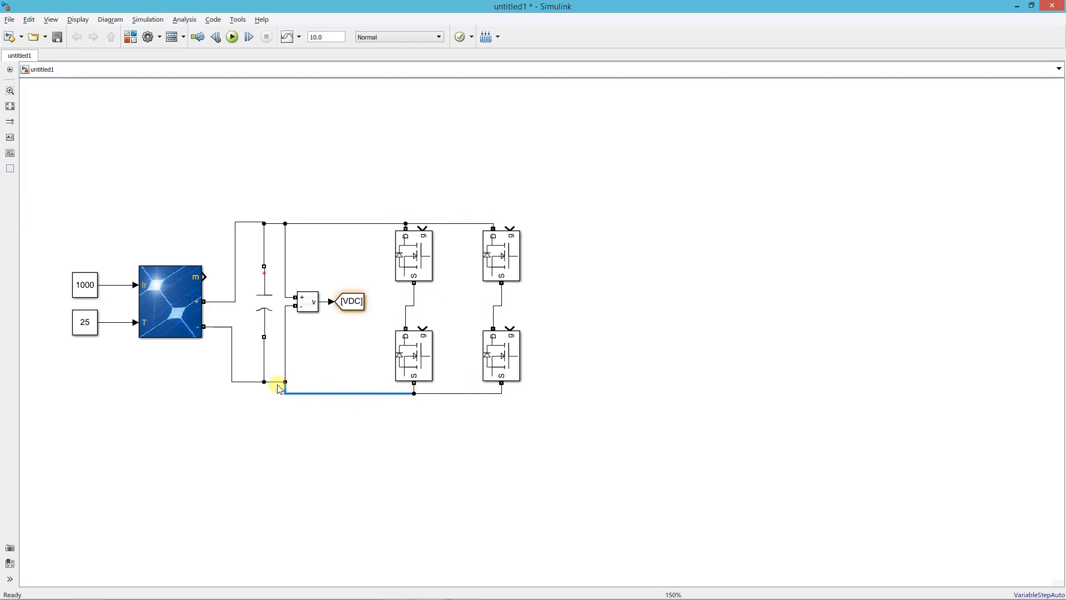
Straighten the positive and negative DC bus lines, moving the positive line higher above the upper Mosfets
drag(269, 382, 248, 393)
drag(249, 225, 333, 204)
drag(444, 223, 447, 209)
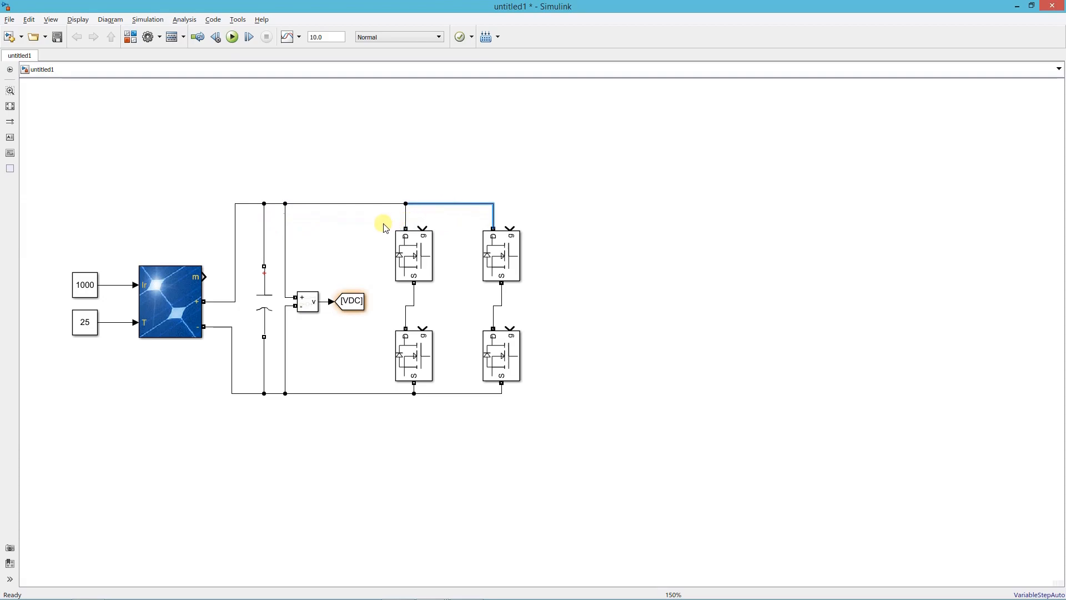
Add a From block connected to the gate of the first column's upper Mosfet and set its Goto tag to PWM1
double_click(336, 242)
text(from)
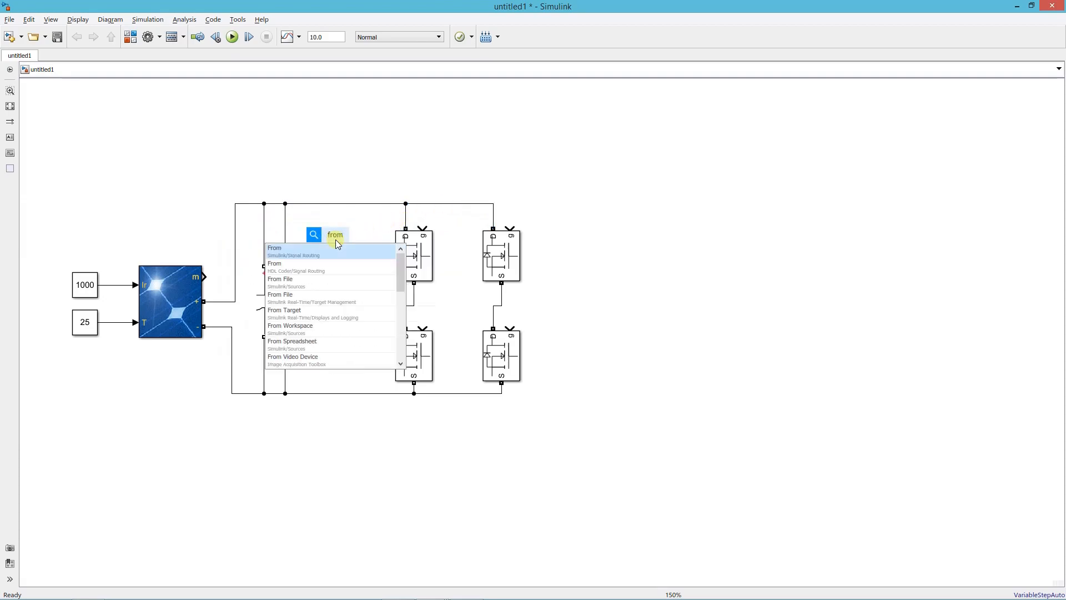
click(336, 248)
mouse_move(317, 251)
mouse_down()
mouse_move(350, 217)
mouse_move(422, 227)
mouse_up()
drag(354, 225, 373, 225)
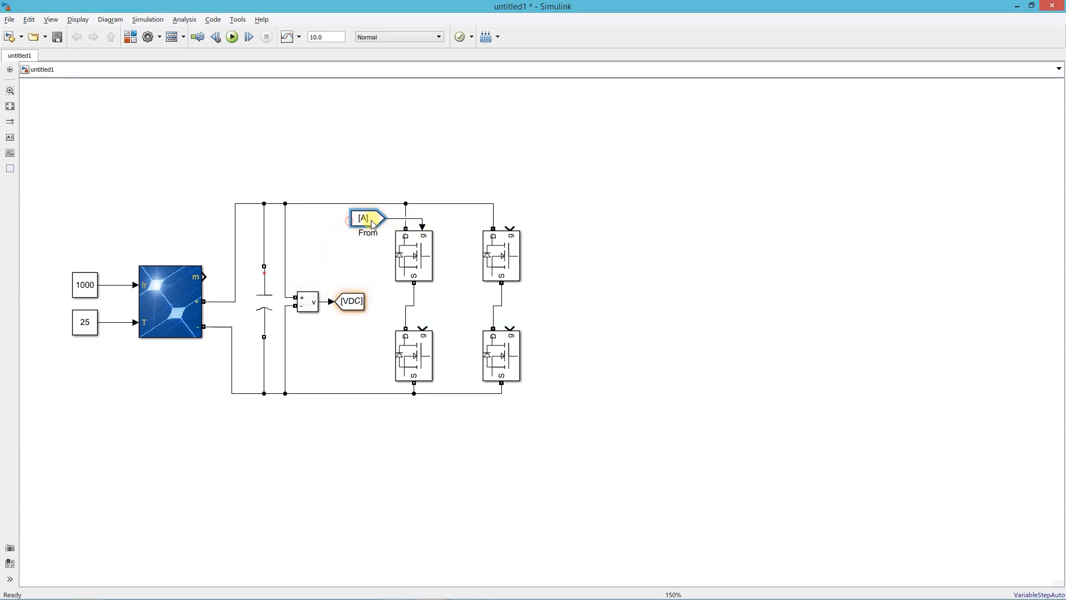
double_click(367, 218)
text(PWM1)
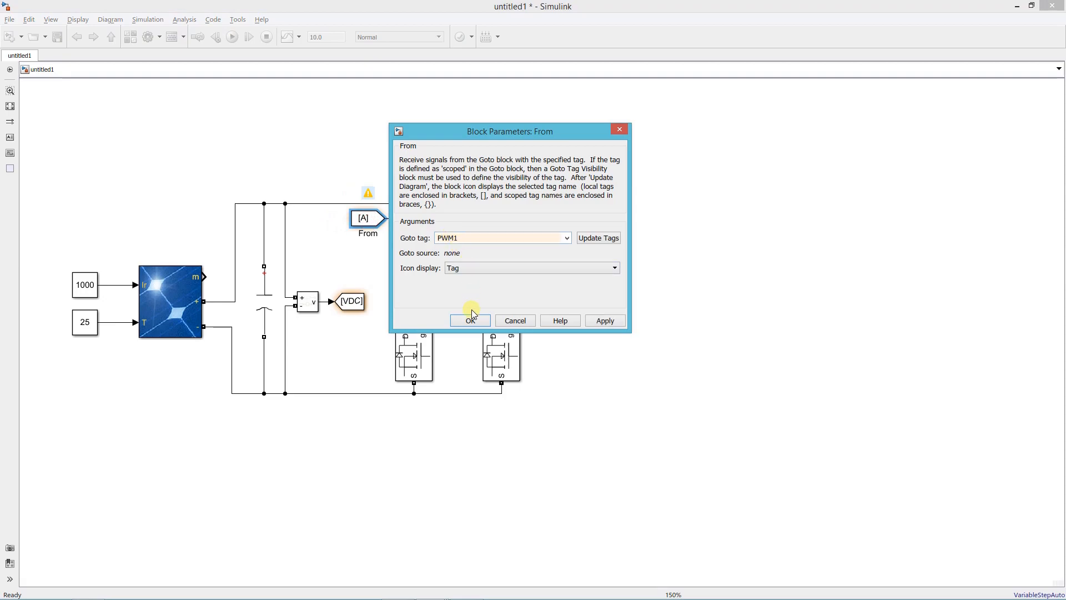
click(470, 319)
Copy the PWM1 From block to the gate of the first column's lower Mosfet and set its Goto tag to PWM2
drag(364, 221, 422, 328)
double_click(365, 317)
double_click(463, 337)
text(PWM2)
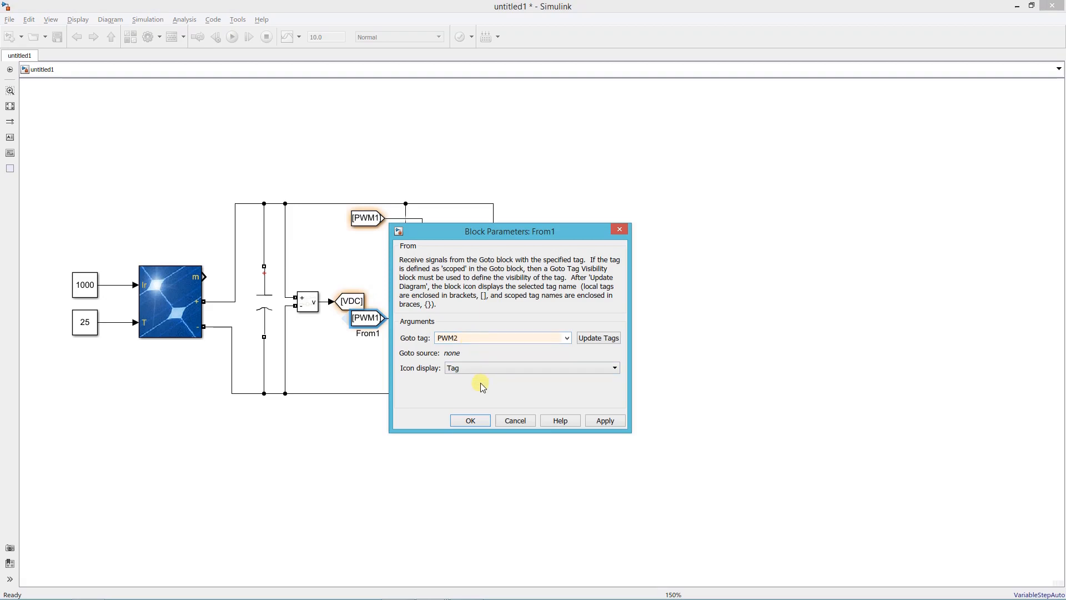
click(471, 420)
Copy a From block to the gate of the second column's upper Mosfet and set its Goto tag to PWM3
drag(368, 319, 509, 226)
double_click(472, 224)
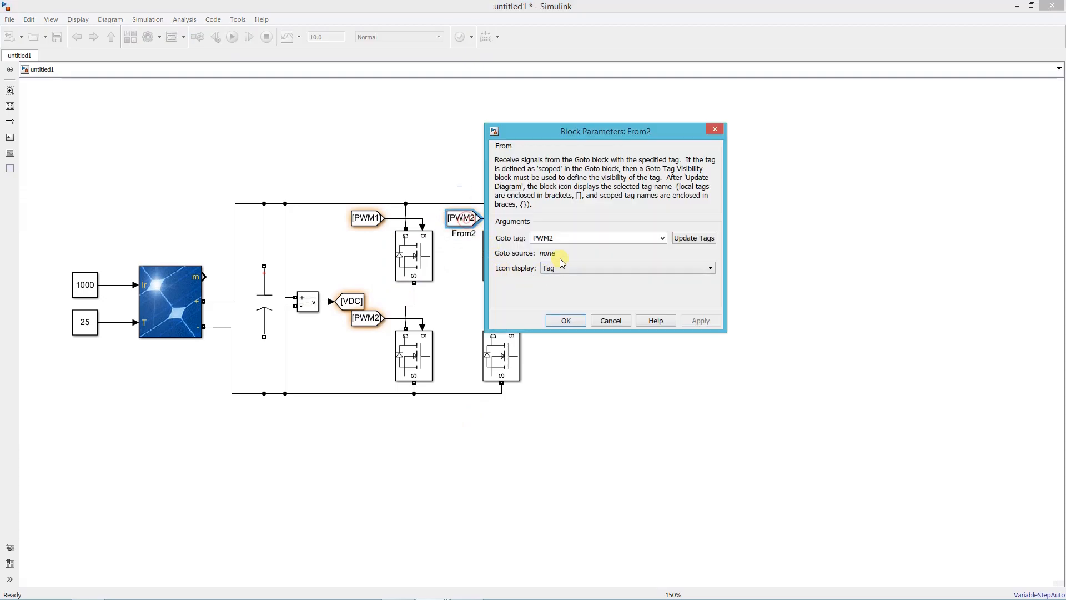
text(PWM)
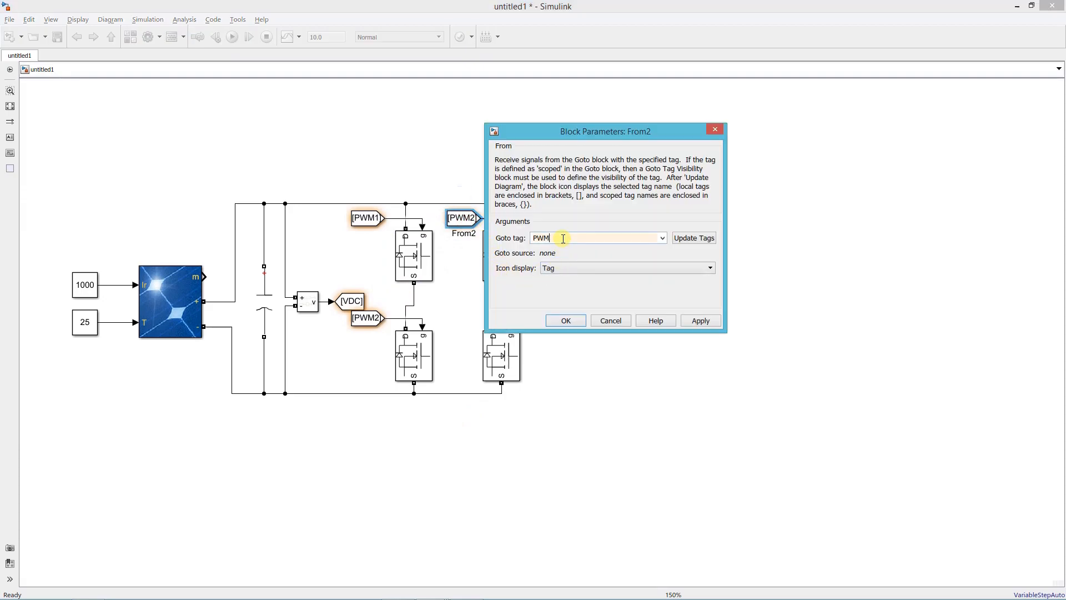
click(565, 320)
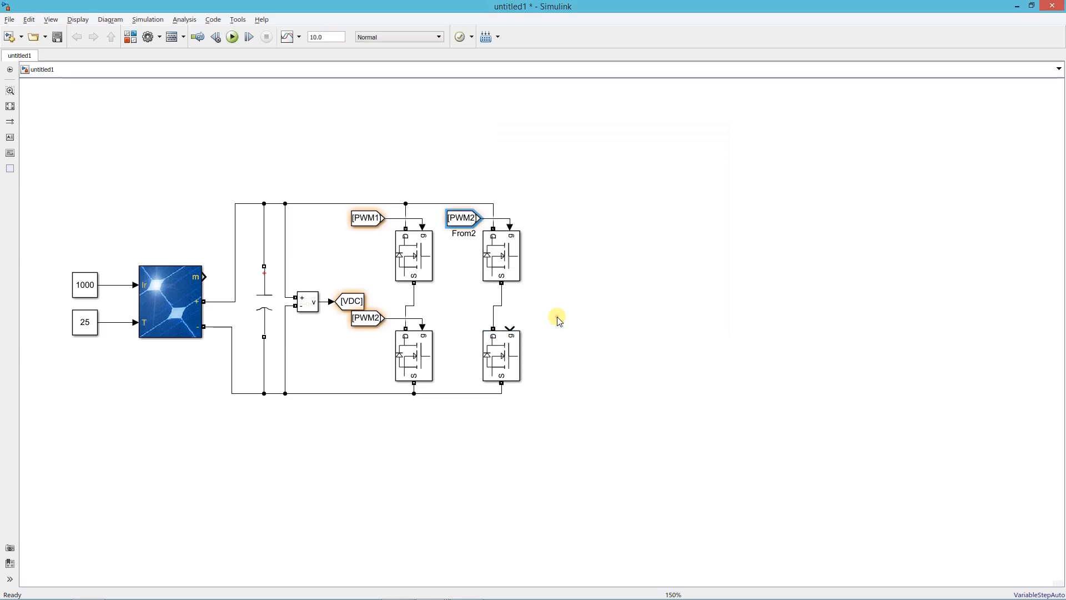
Copy the PWM3 From block, set its Goto tag to PWM4, and connect it to the second column's lower Mosfet gate
drag(464, 222, 464, 325)
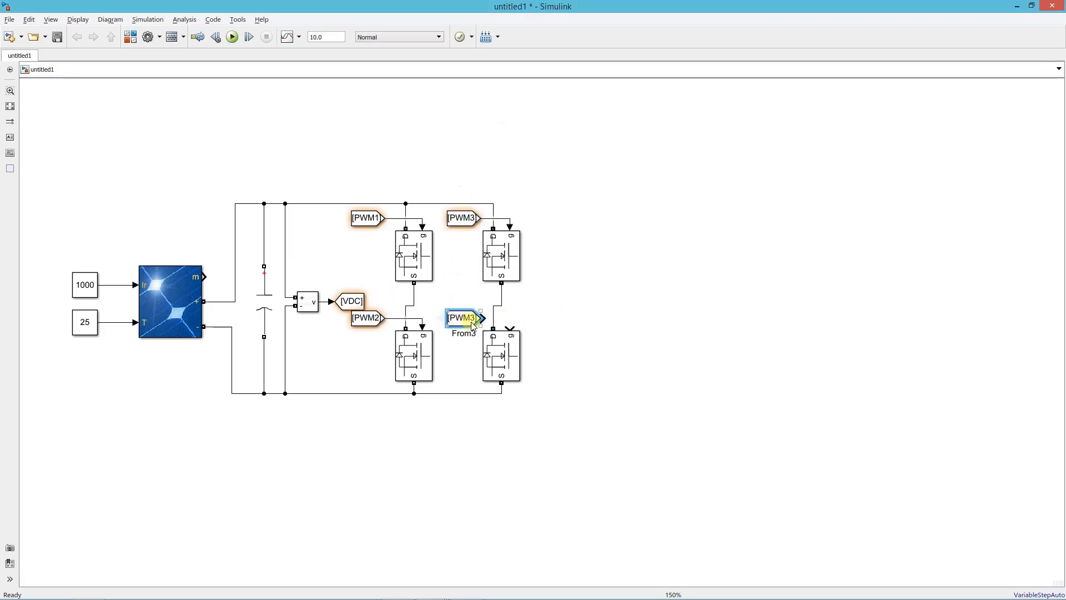
double_click(463, 318)
click(555, 337)
text(PWM4)
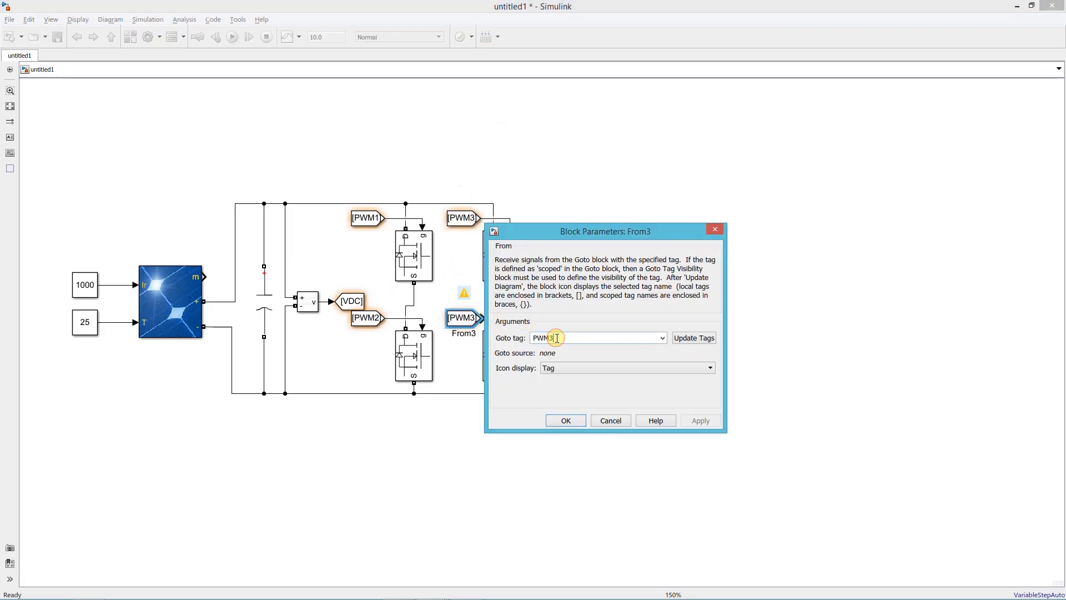
click(553, 420)
drag(483, 320, 510, 328)
Add a Current Measurement block beside the bridge and wire its positive terminal to the midpoint of the first Mosfet column
double_click(610, 301)
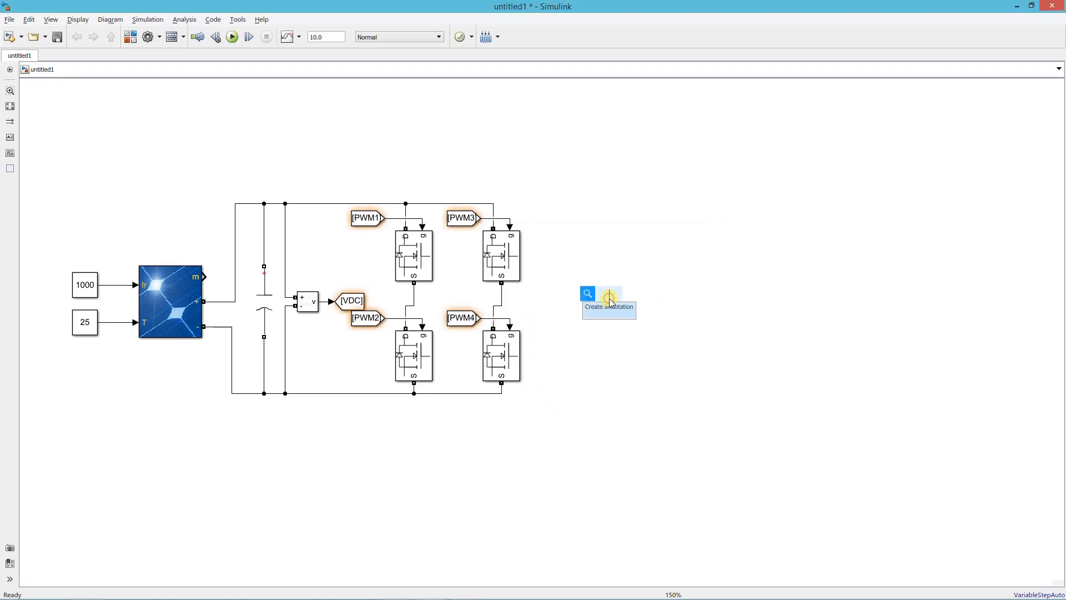
text(current )
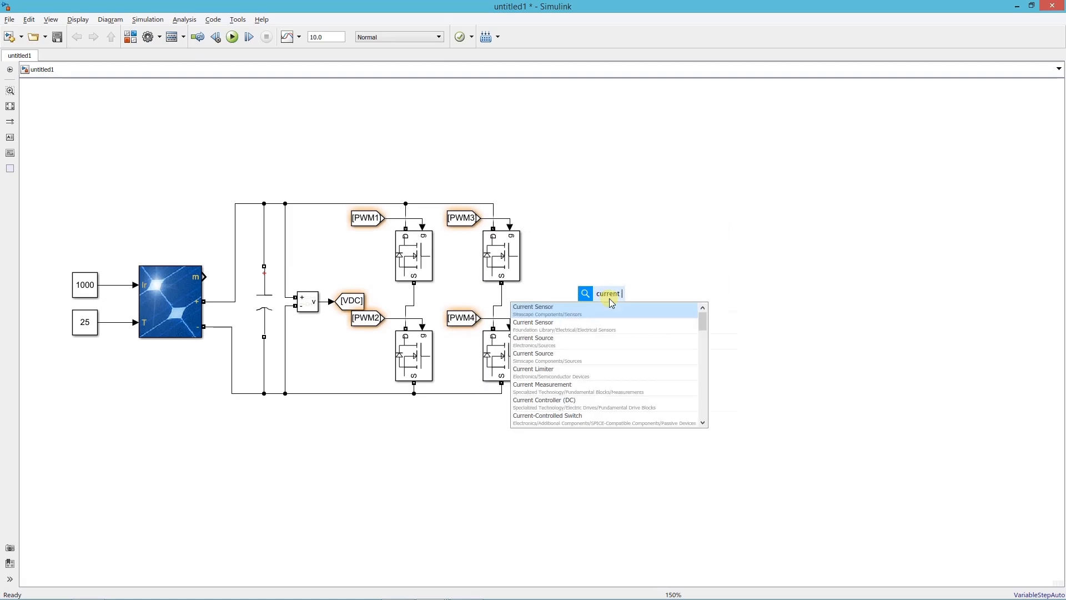
text(mr)
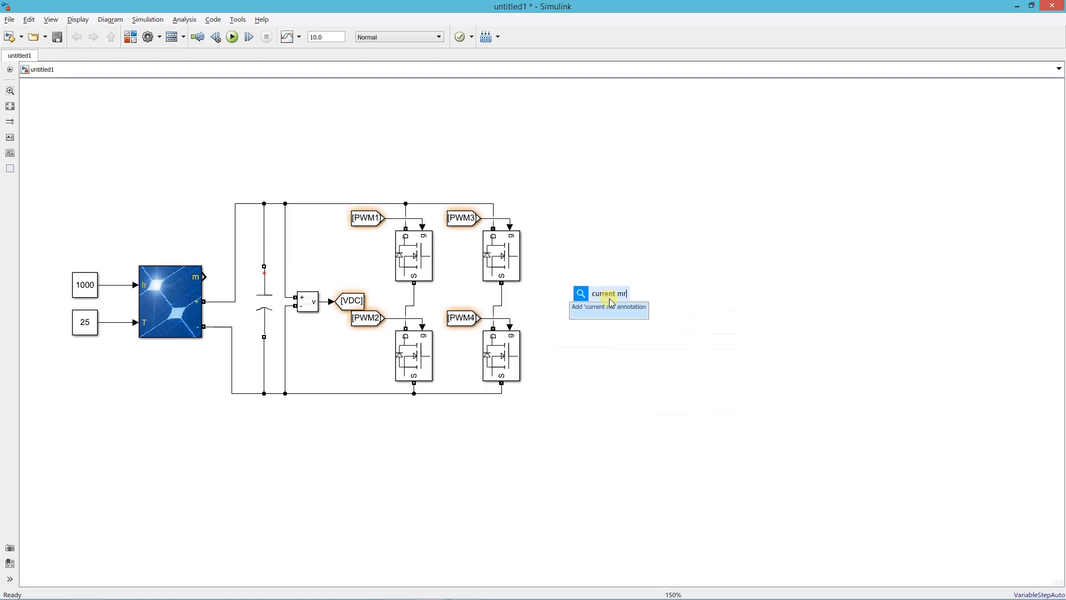
key(BackSpace)
text(eas)
click(612, 303)
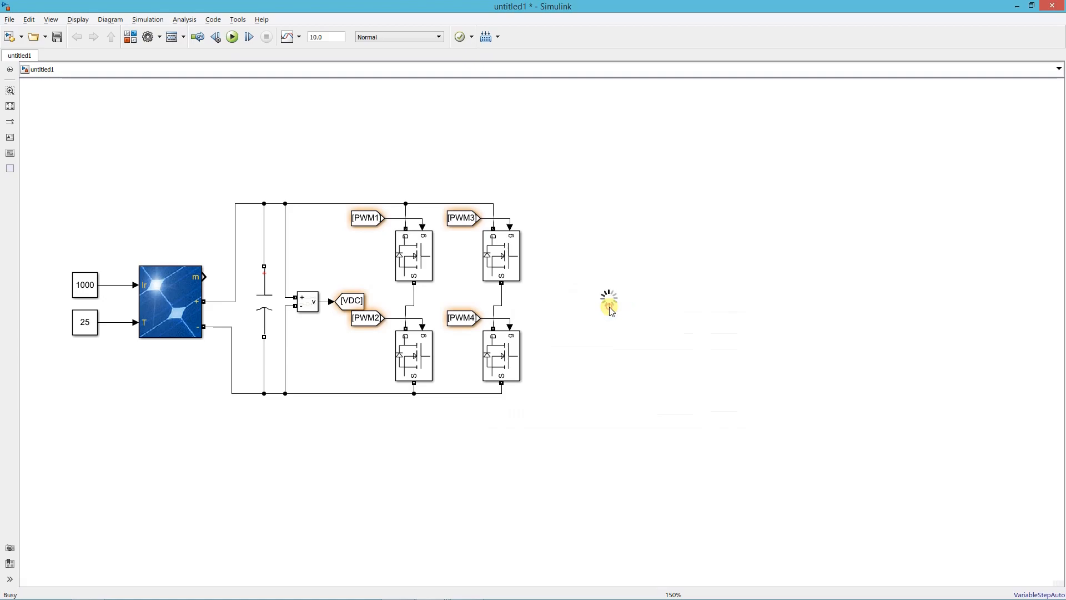
drag(601, 300, 578, 302)
drag(558, 301, 417, 298)
click(570, 300)
drag(573, 301, 572, 295)
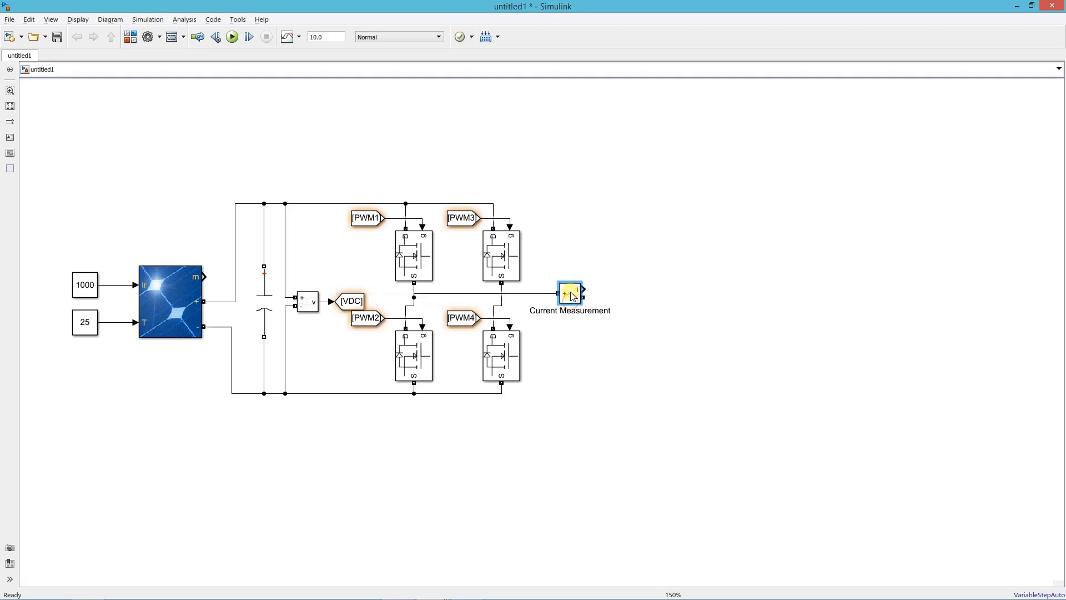
Add a Series RLC Branch block and connect it to the negative terminal of the Current Measurement block
double_click(658, 291)
text(s)
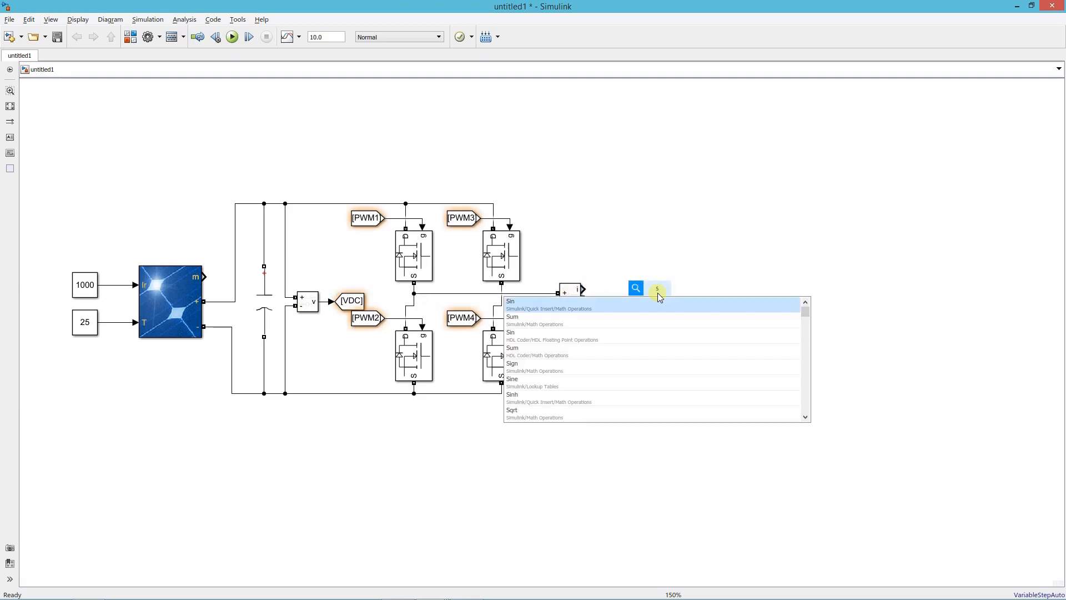
text(erie)
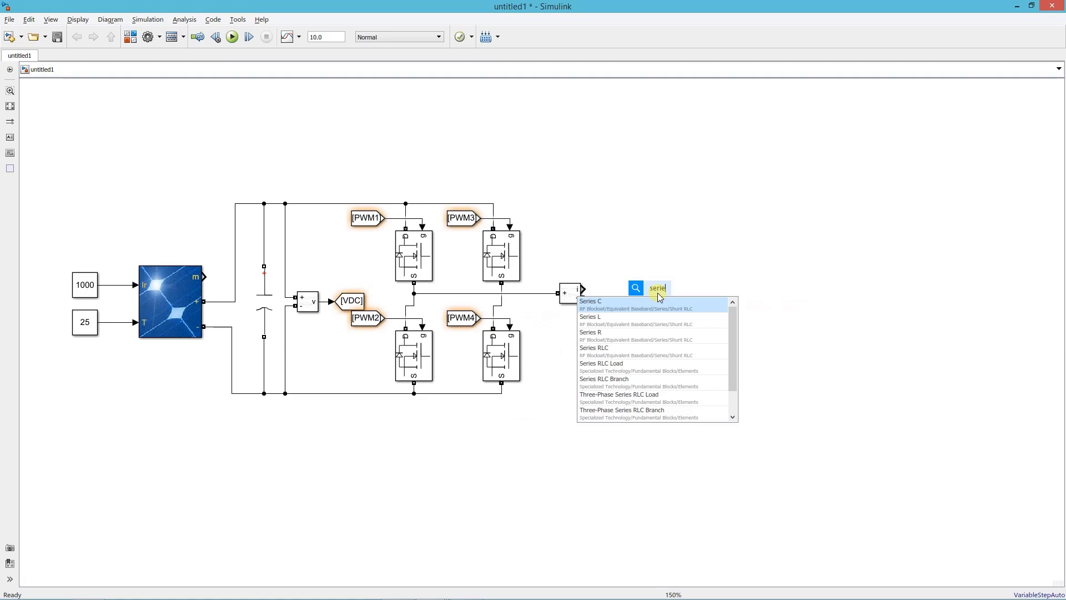
text(s rl)
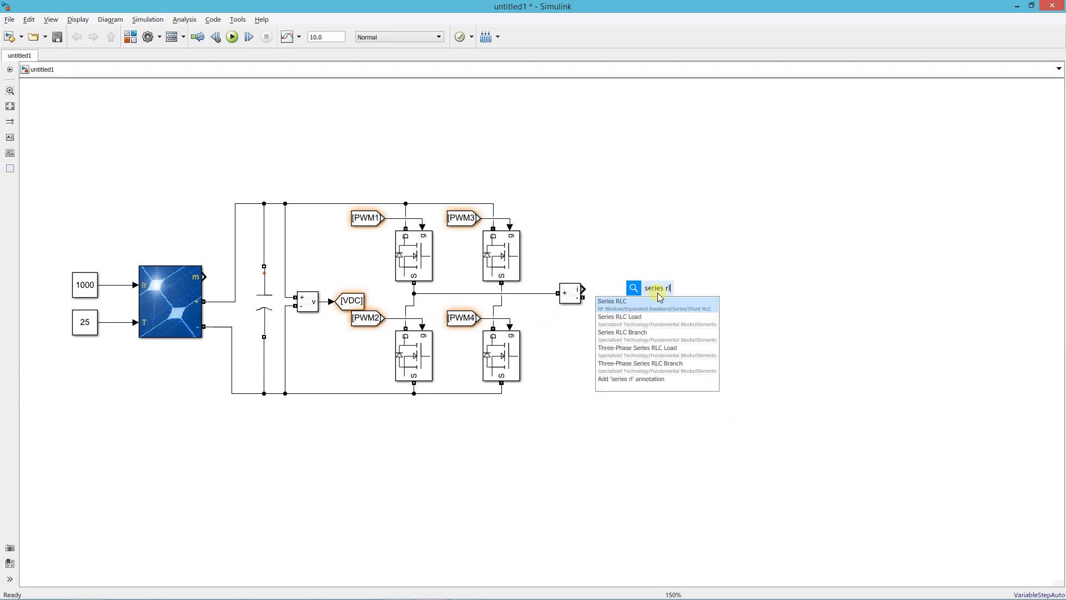
click(655, 332)
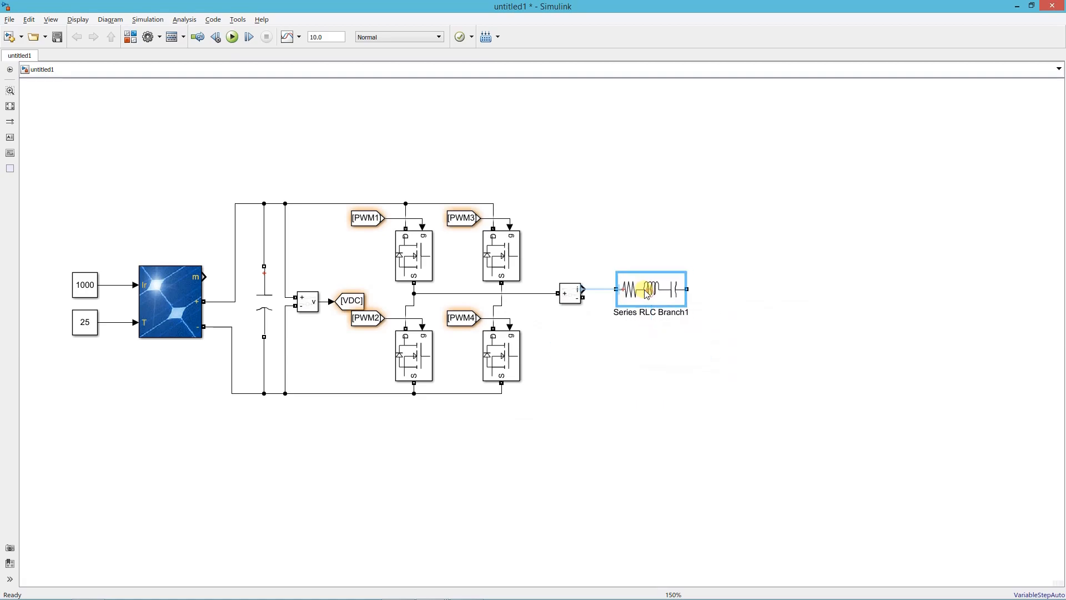
drag(642, 301, 626, 301)
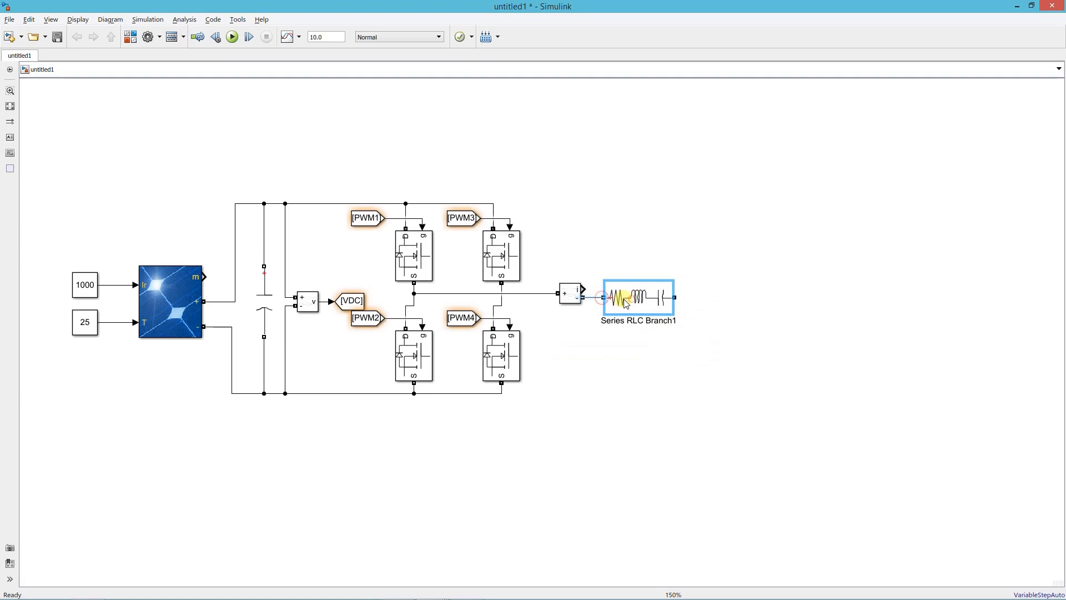
Set the new Series RLC Branch to type L with an inductance of 4.06e-3 H
double_click(631, 302)
click(768, 256)
click(748, 279)
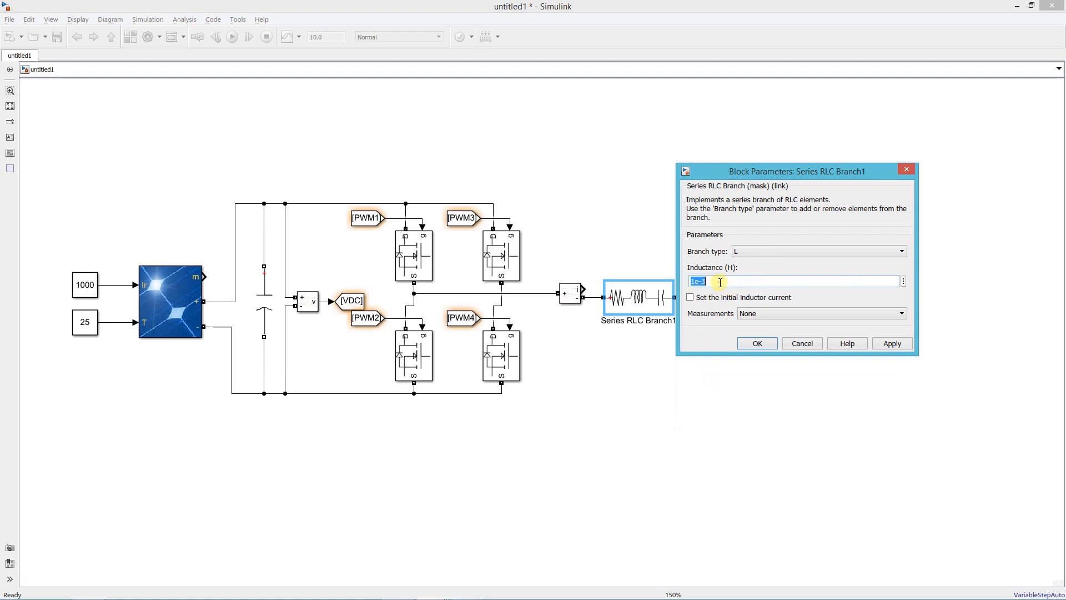
text(4.06)
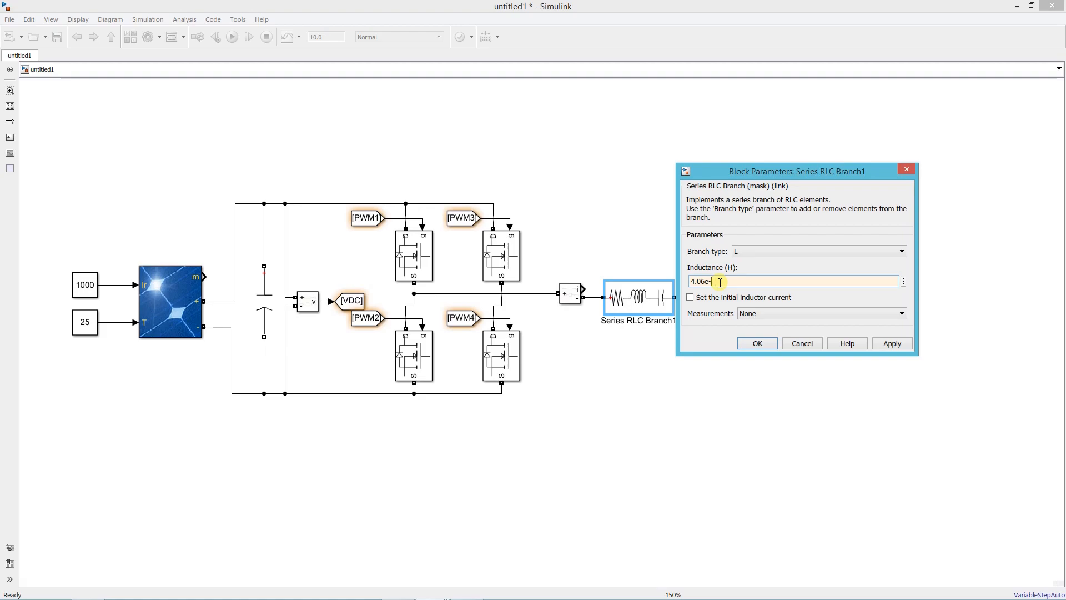
click(768, 344)
Duplicate the inductor branch, rotate the copy upright, and connect its upper end to the first inductor's output
drag(651, 302, 693, 358)
key(ctrl+r)
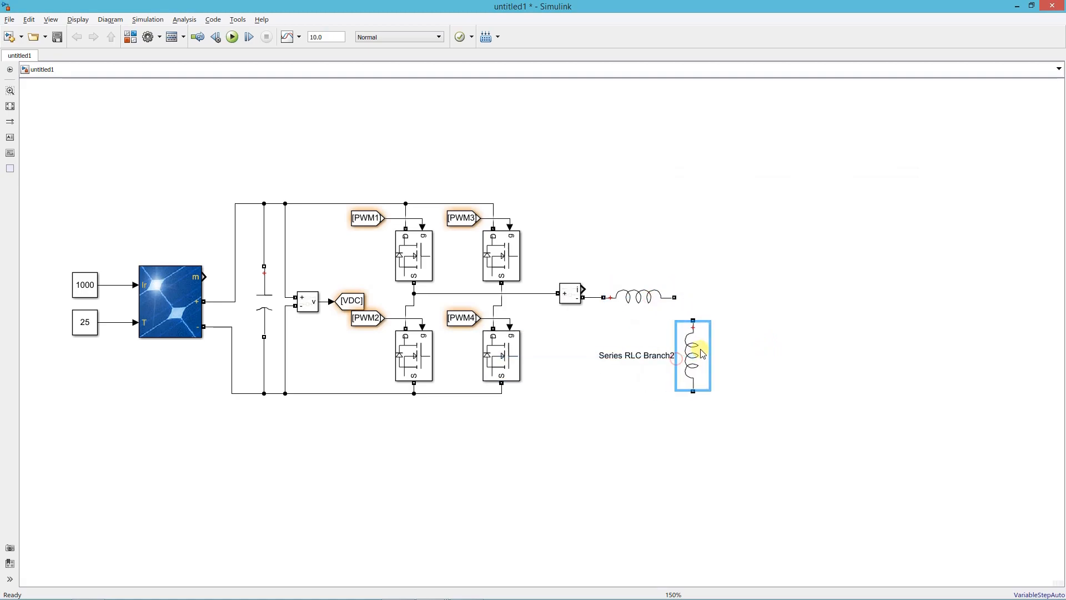
drag(675, 297, 692, 319)
drag(693, 343, 691, 334)
Change the upright branch to type C with a capacitance of 6.23e-6 F
double_click(692, 336)
click(803, 339)
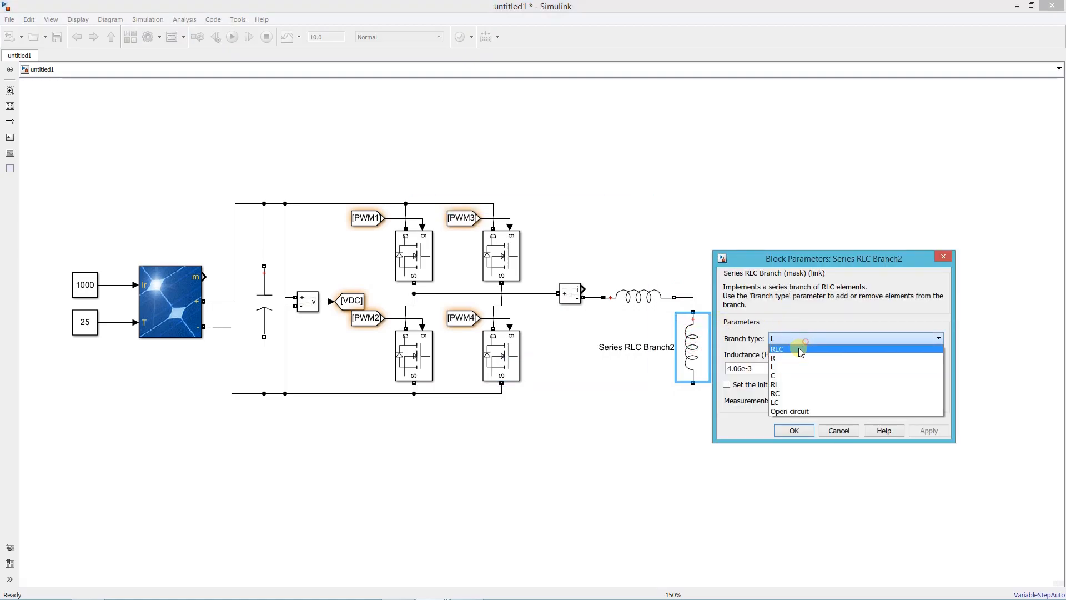
click(779, 376)
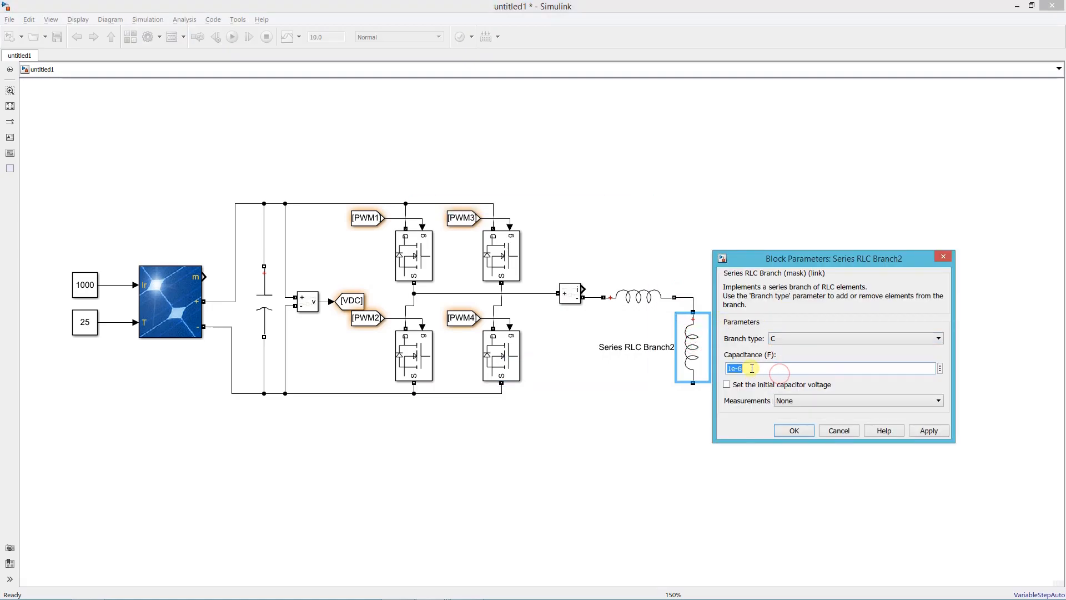
text(6.23e)
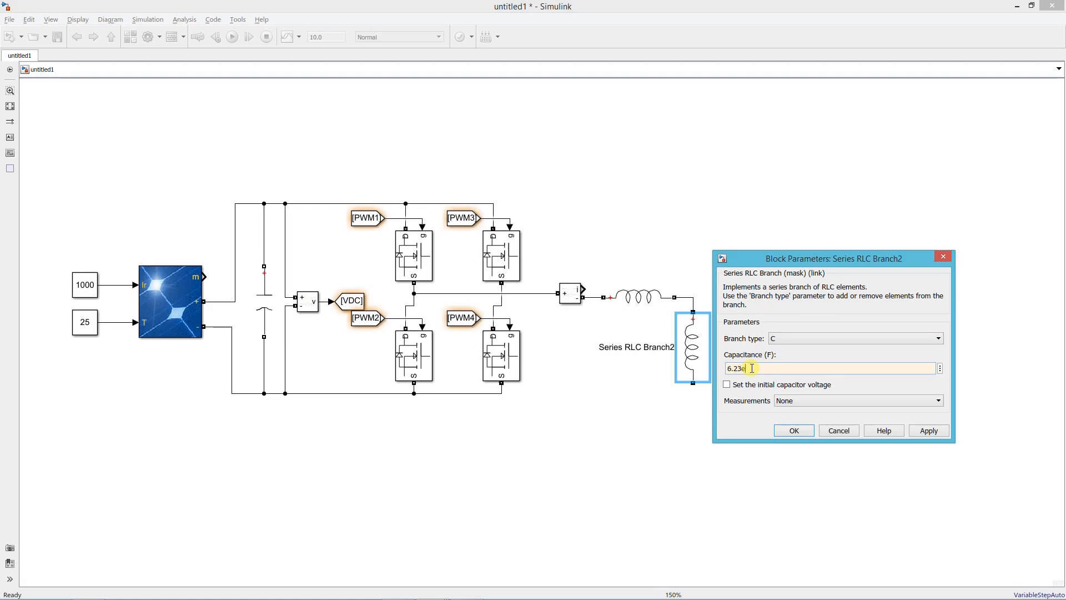
text(-6)
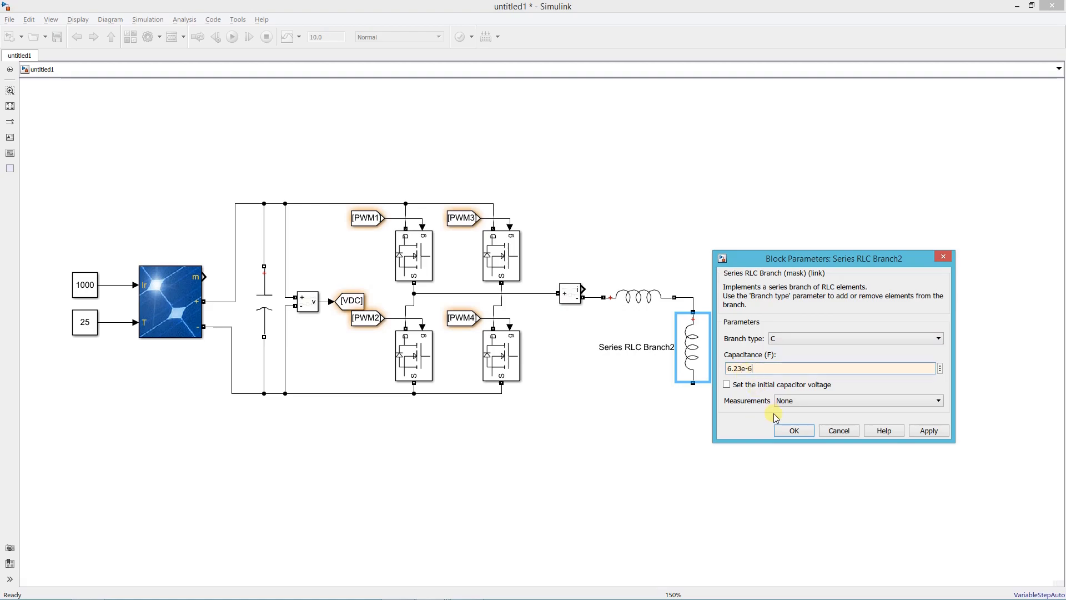
click(778, 431)
Wire the filter capacitor's lower end to the midpoint of the second Mosfet column, routing the line clear of the switches
drag(694, 383, 494, 310)
drag(562, 333, 540, 332)
click(675, 340)
Copy the inductor, connect it to the junction above the filter capacitor, and set its inductance to 4.35e-3 H
mouse_move(643, 298)
mouse_down()
mouse_move(765, 302)
mouse_move(690, 297)
mouse_up()
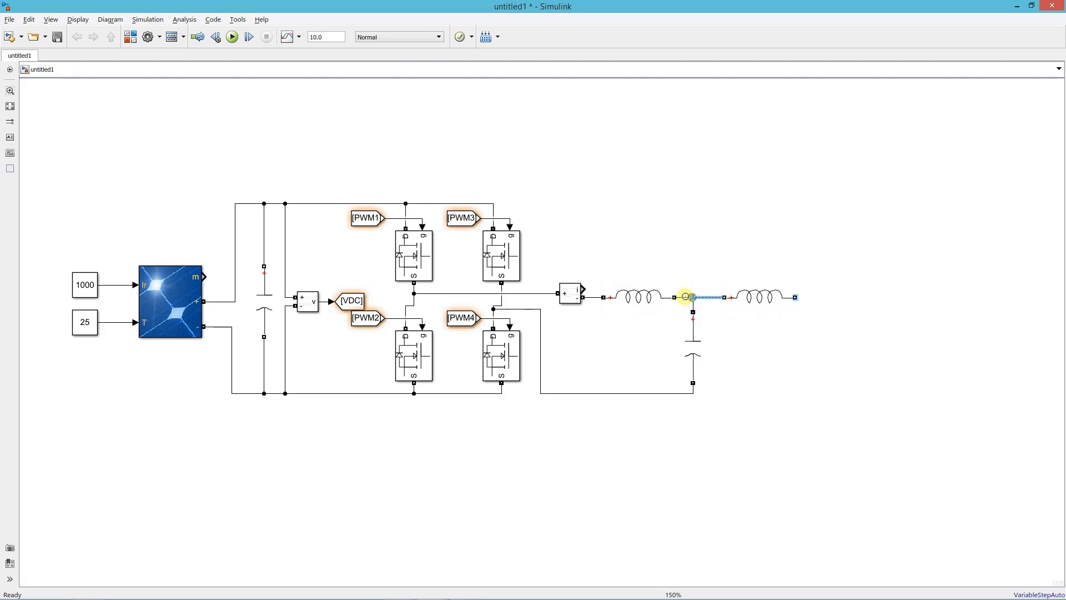
double_click(747, 297)
drag(857, 318, 816, 318)
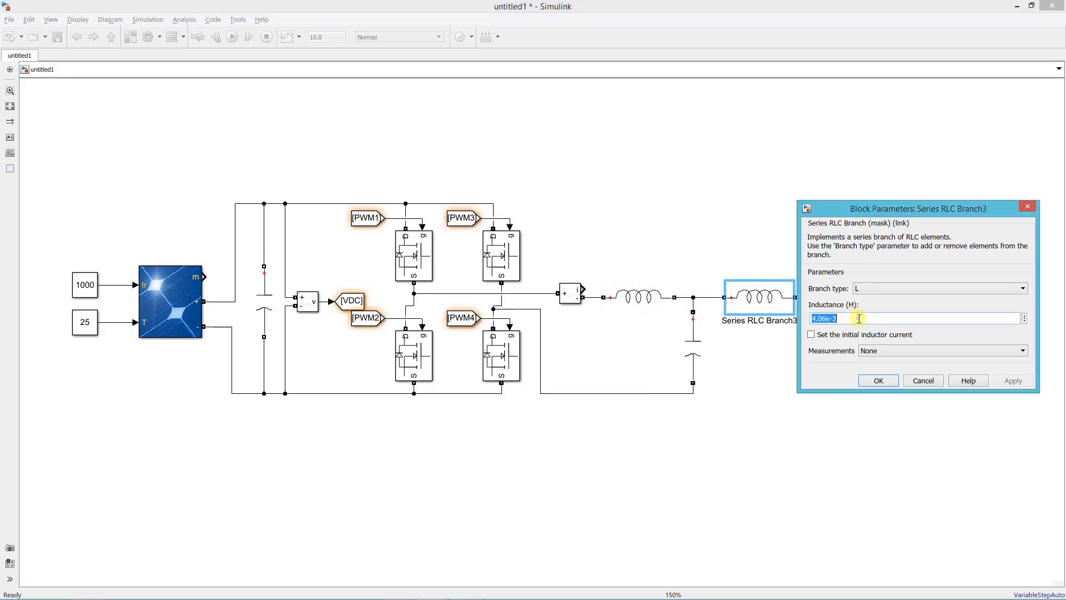
text(4)
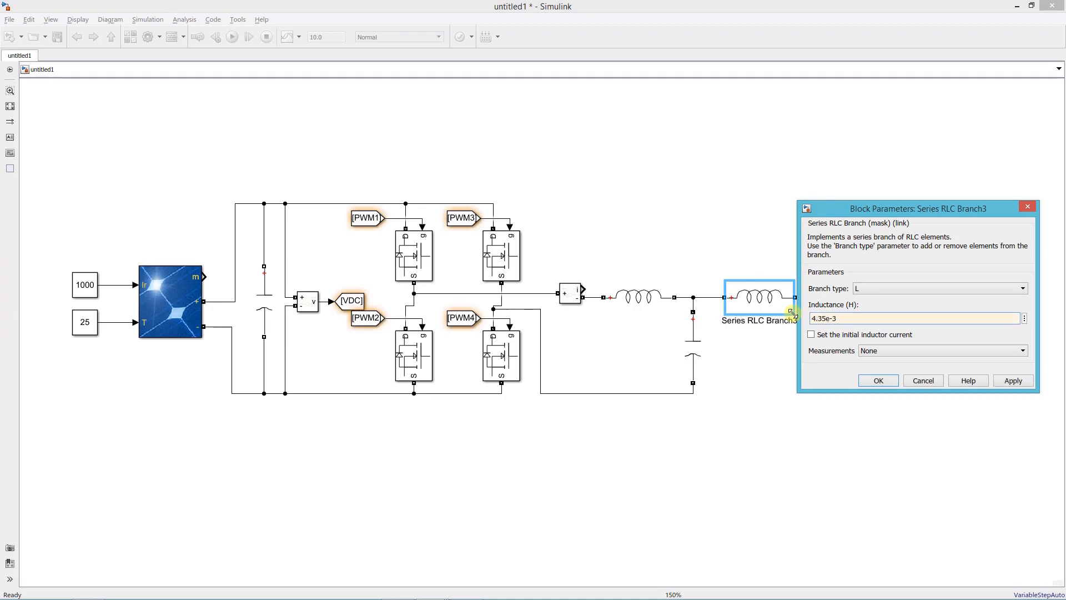
click(862, 380)
Copy the Current Measurement block and connect its positive terminal to the second inductor's output
drag(564, 291, 801, 299)
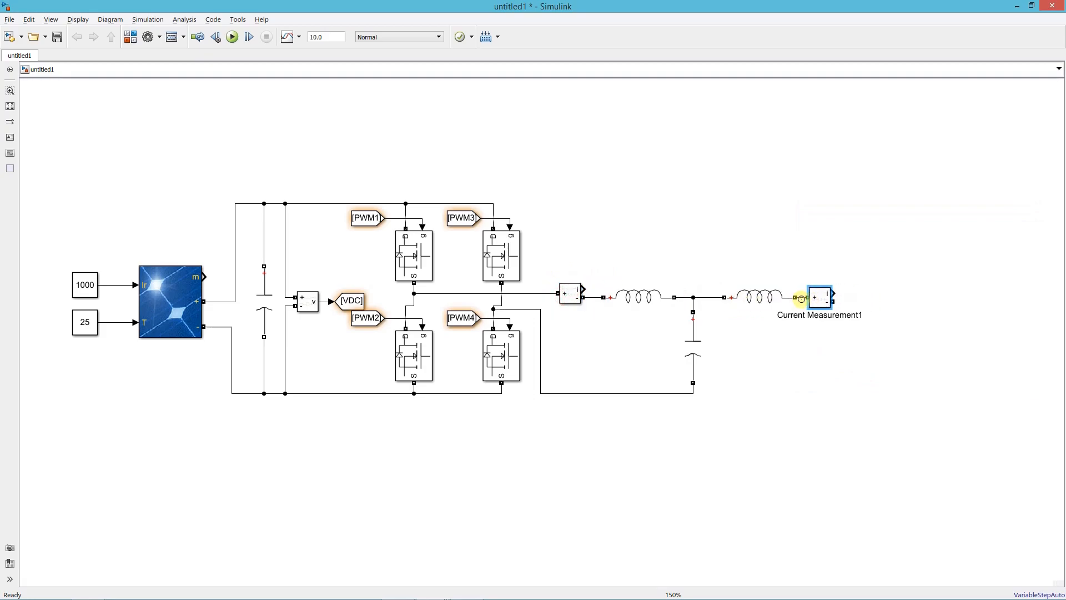
click(802, 298)
click(792, 254)
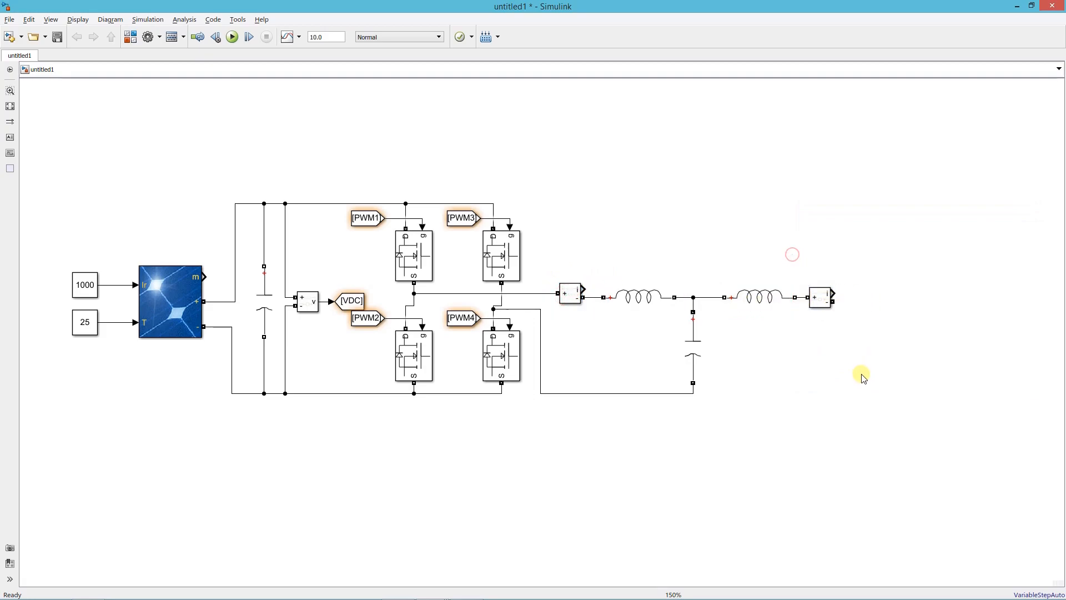
Add an AC Voltage Source block from the Specialized Technology library below the second Current Measurement block
double_click(856, 364)
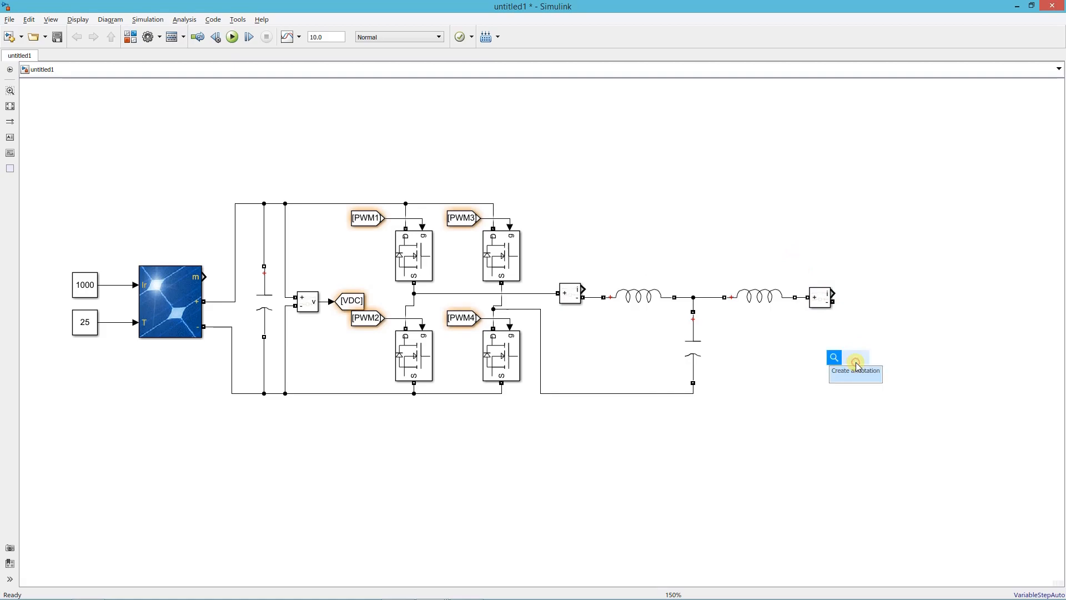
text(ac voltage)
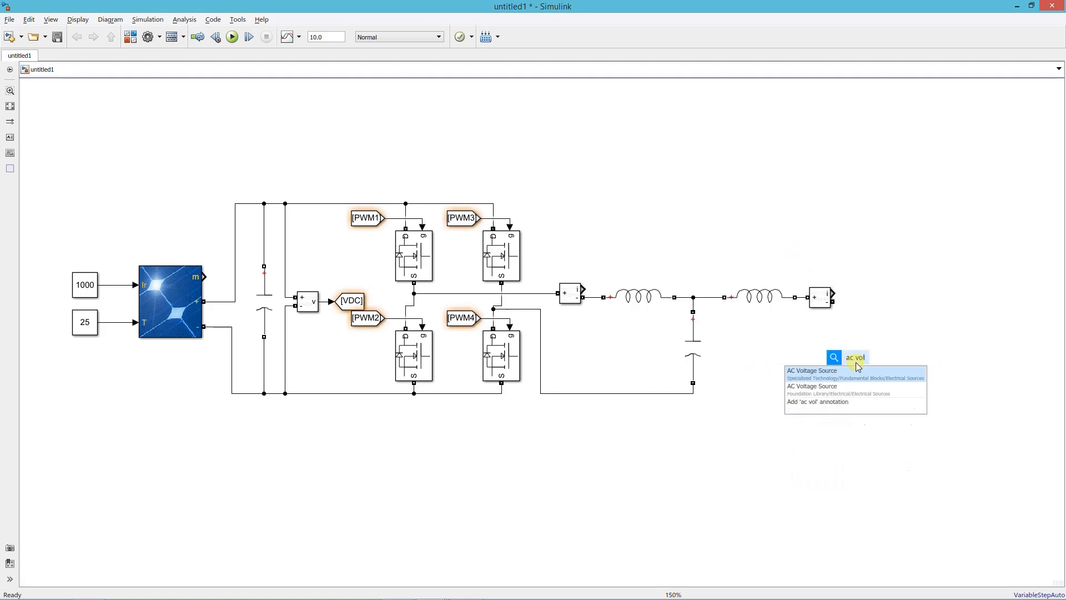
key(Return)
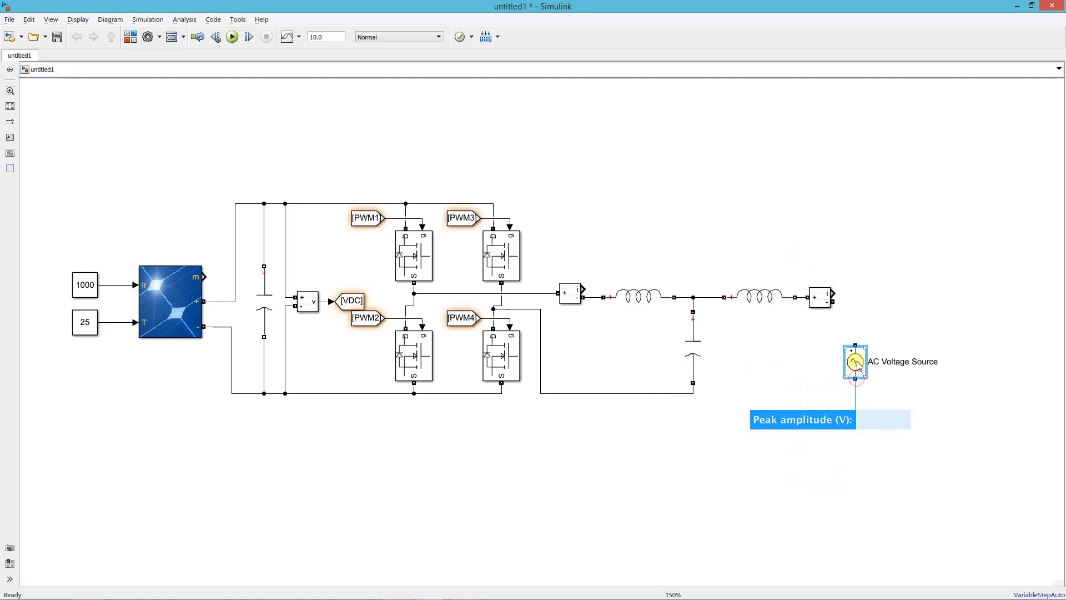
Wire the AC Voltage Source between the second Current Measurement block's negative terminal and the filter capacitor's return line
key(Return)
drag(855, 330, 833, 303)
drag(858, 355, 681, 395)
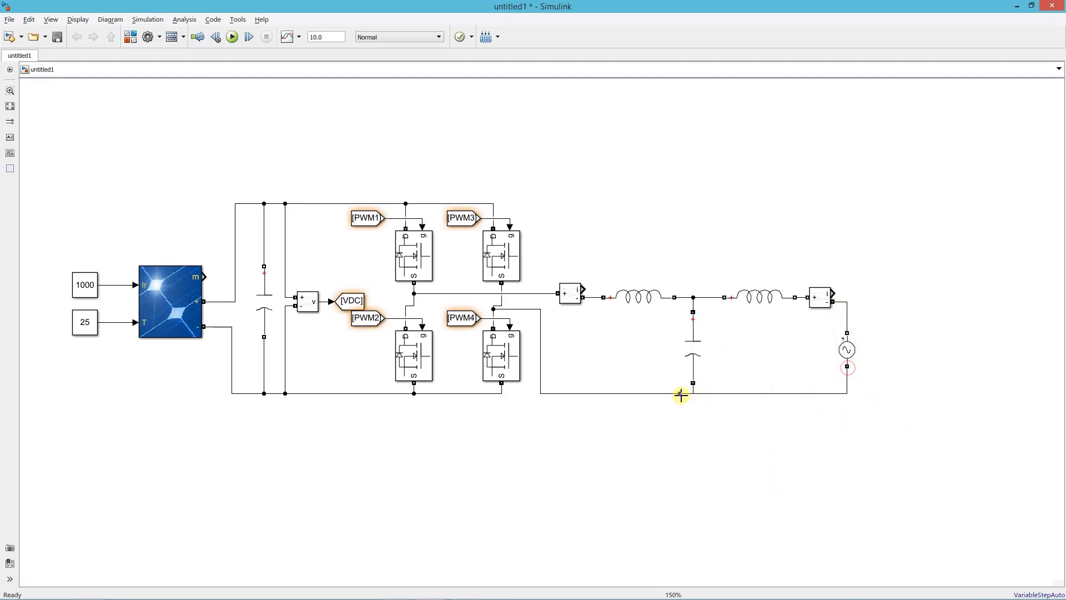
Add a Voltage Measurement block beside the AC Voltage Source and connect its terminals across the source
double_click(821, 428)
text(voltage meas)
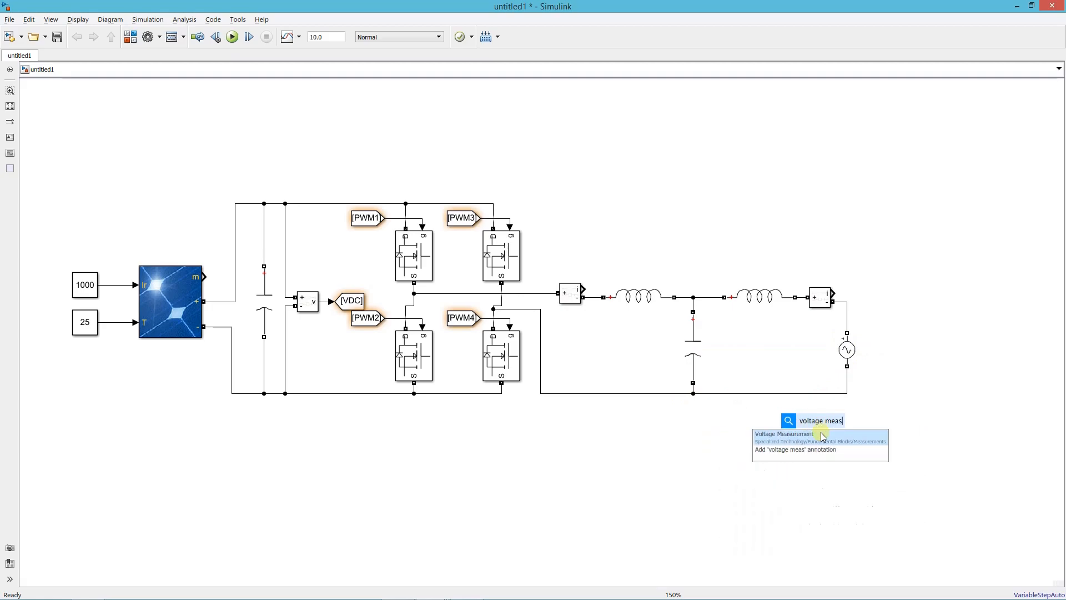
key(Return)
drag(826, 423, 847, 303)
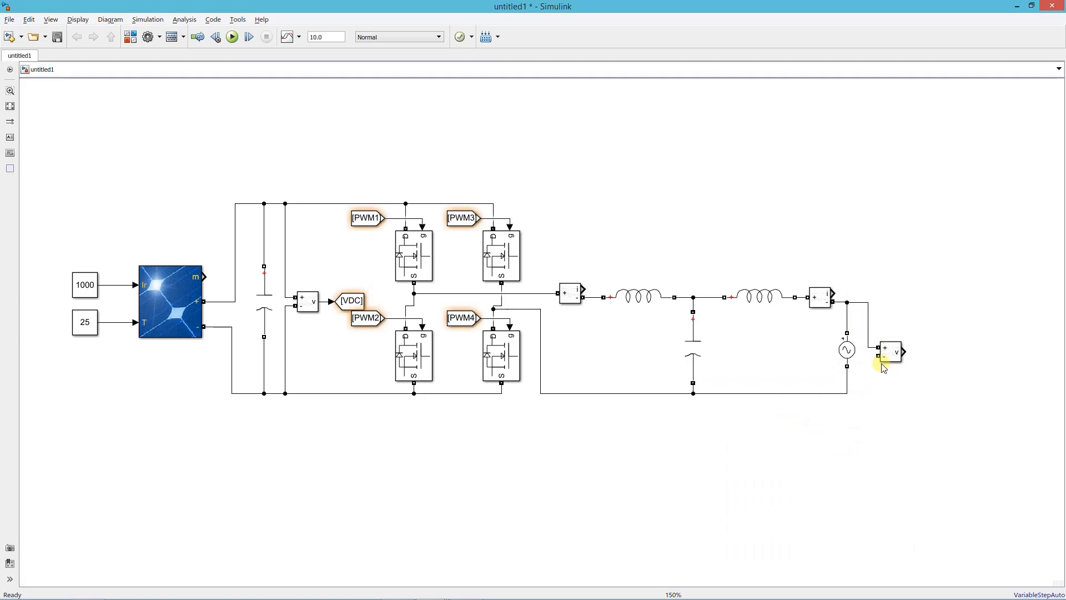
drag(875, 363, 846, 389)
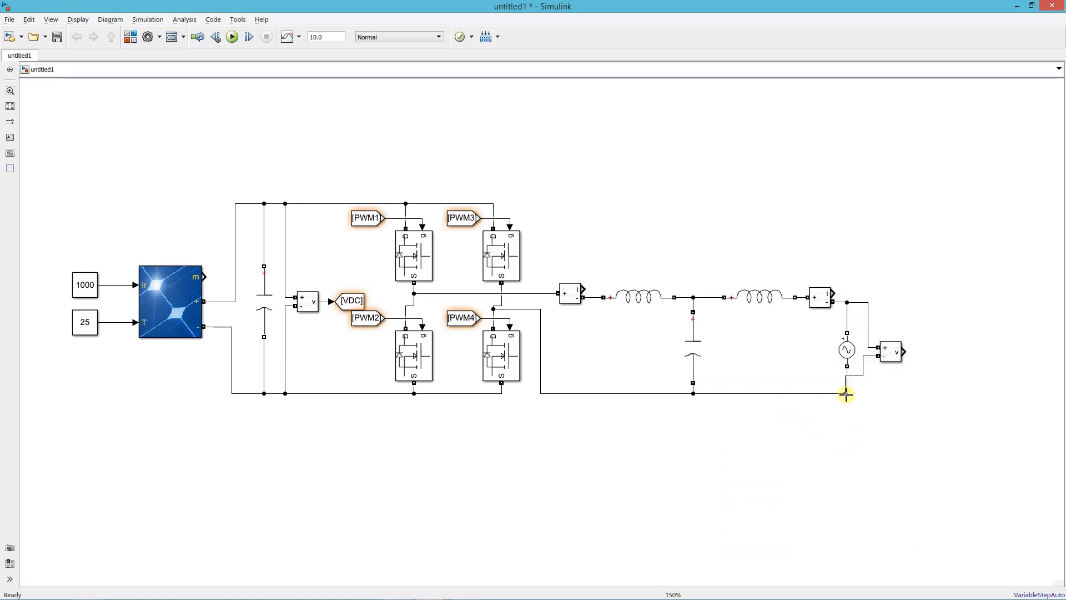
Attach Goto blocks to the grid voltage and both current measurement outputs, and tag the inverter-side current Iinv
double_click(925, 402)
text(goto)
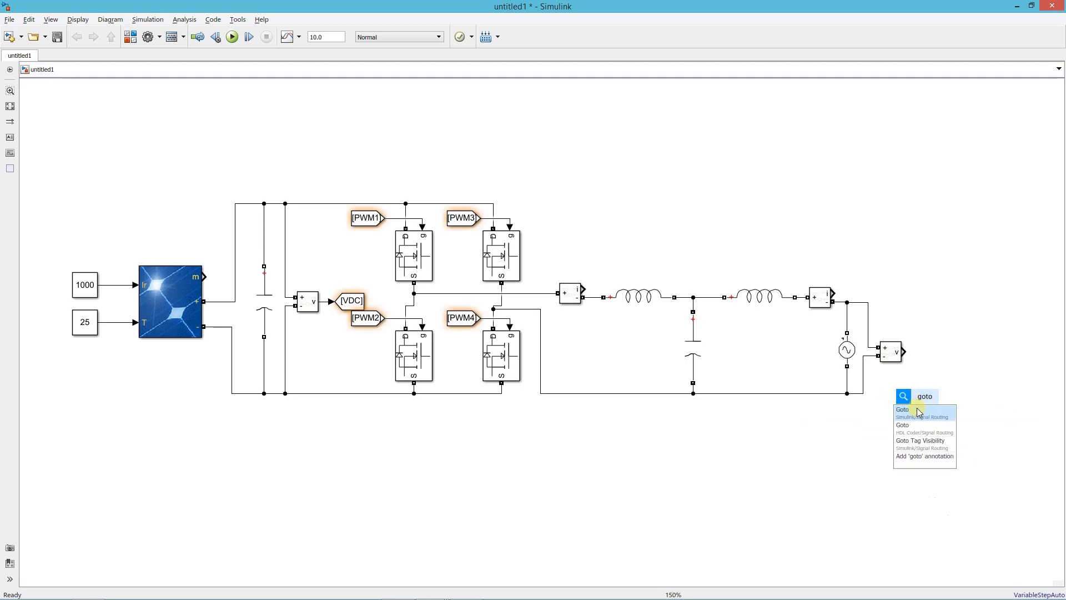
click(918, 412)
drag(921, 401, 626, 273)
double_click(625, 272)
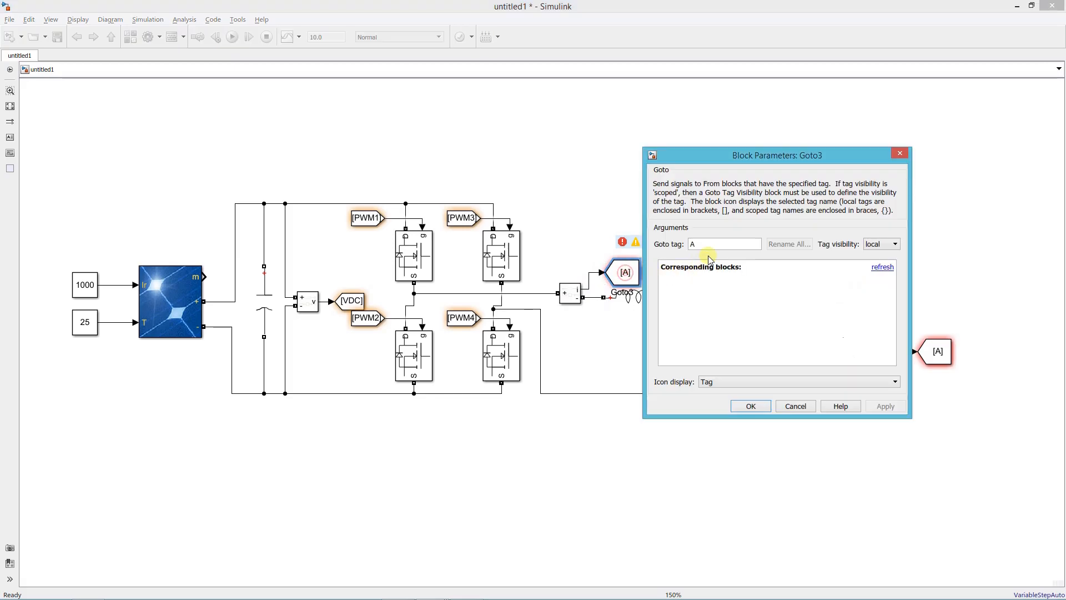
text(Iinv)
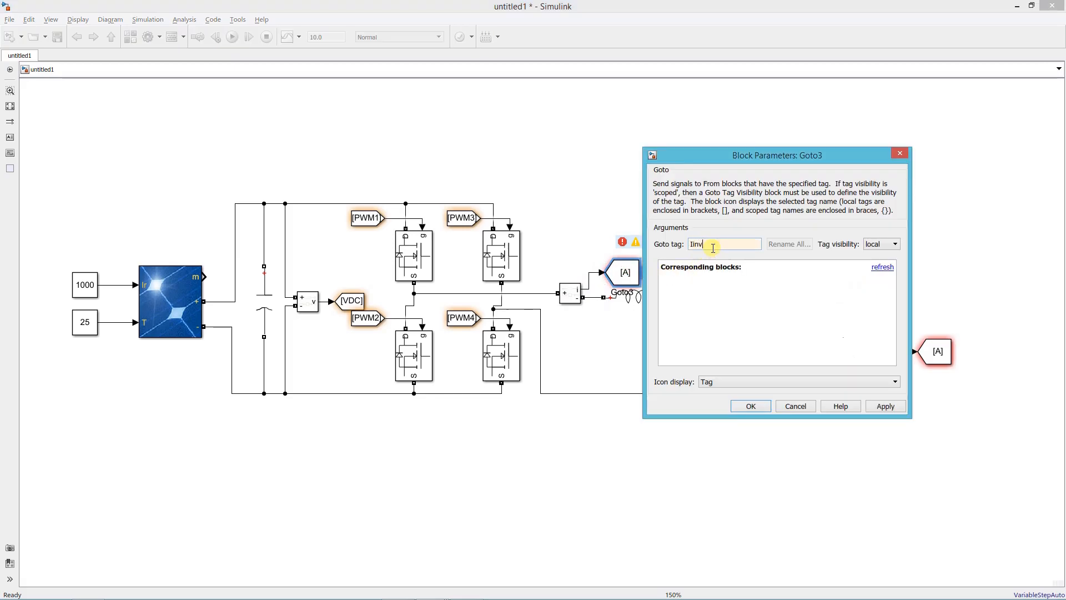
click(749, 405)
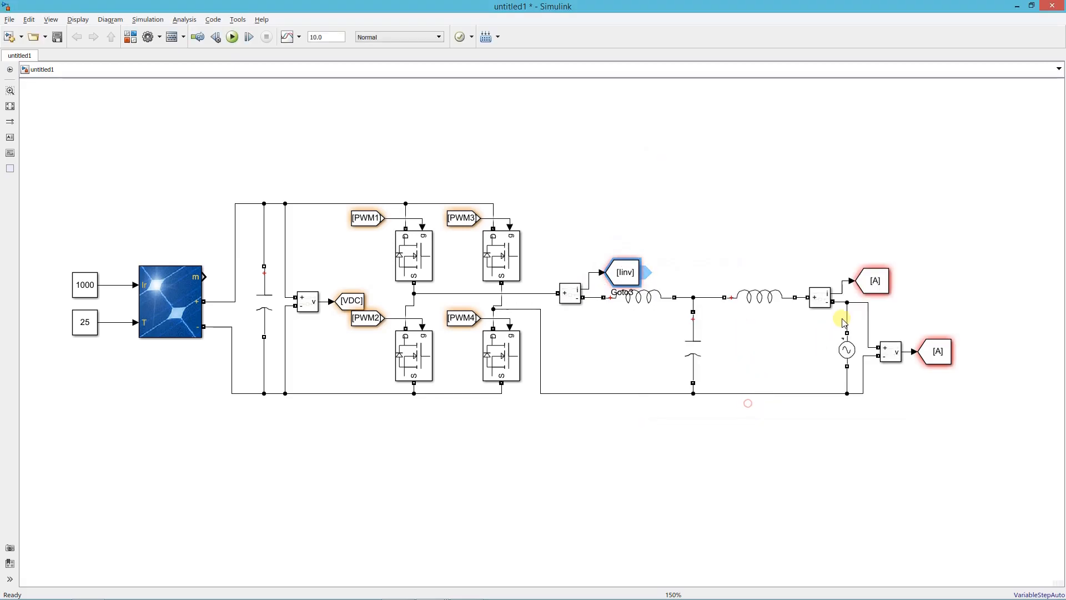
Set the Goto tags to Igrid for the grid-side current and Vgrid for the grid voltage
double_click(873, 279)
text(Igrid)
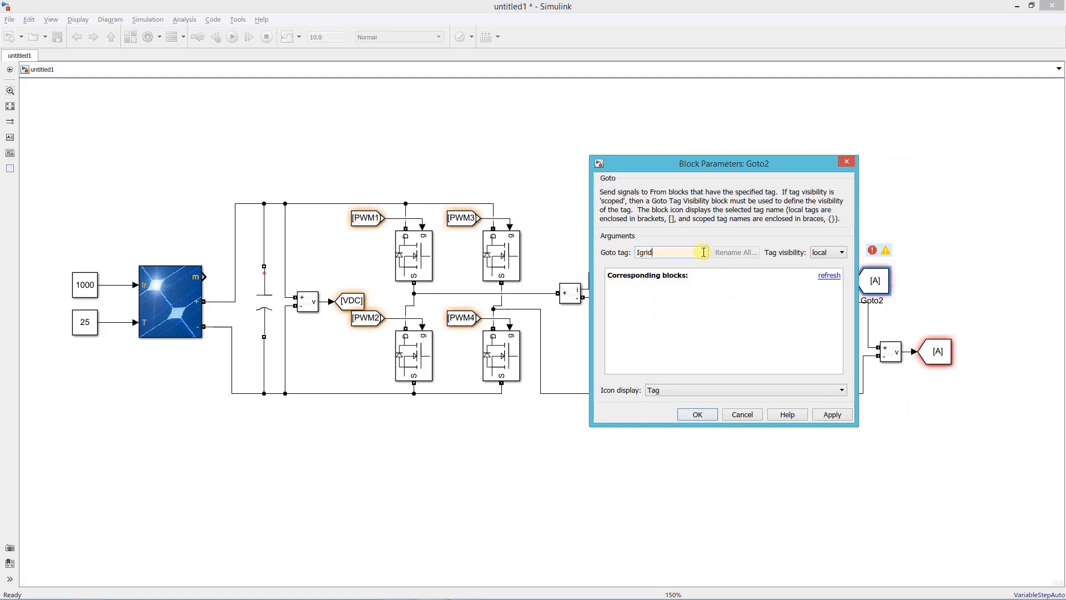
click(697, 414)
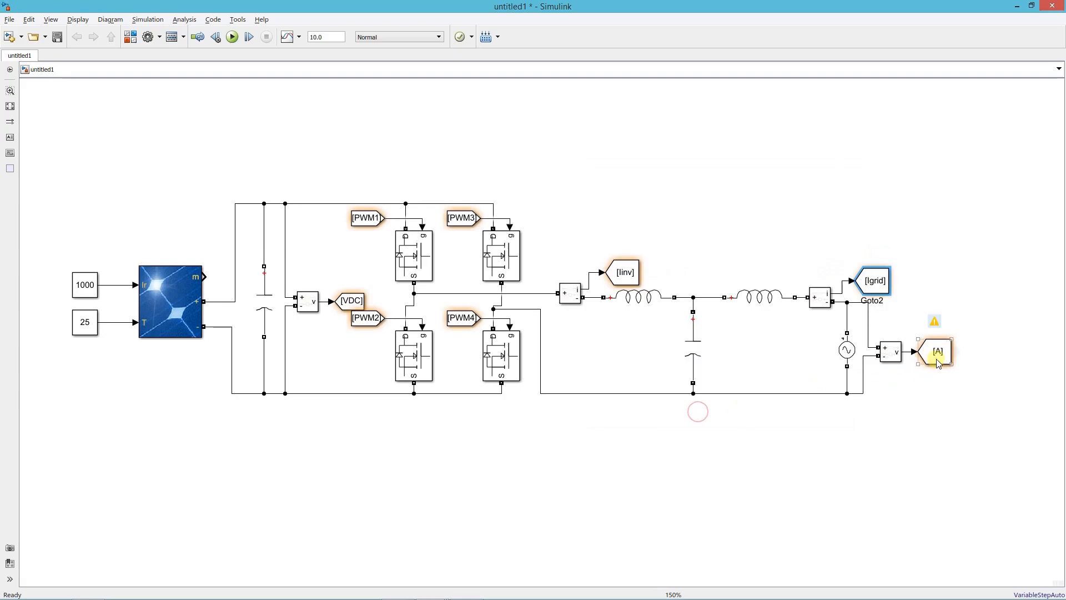
double_click(938, 352)
text(Vgrid)
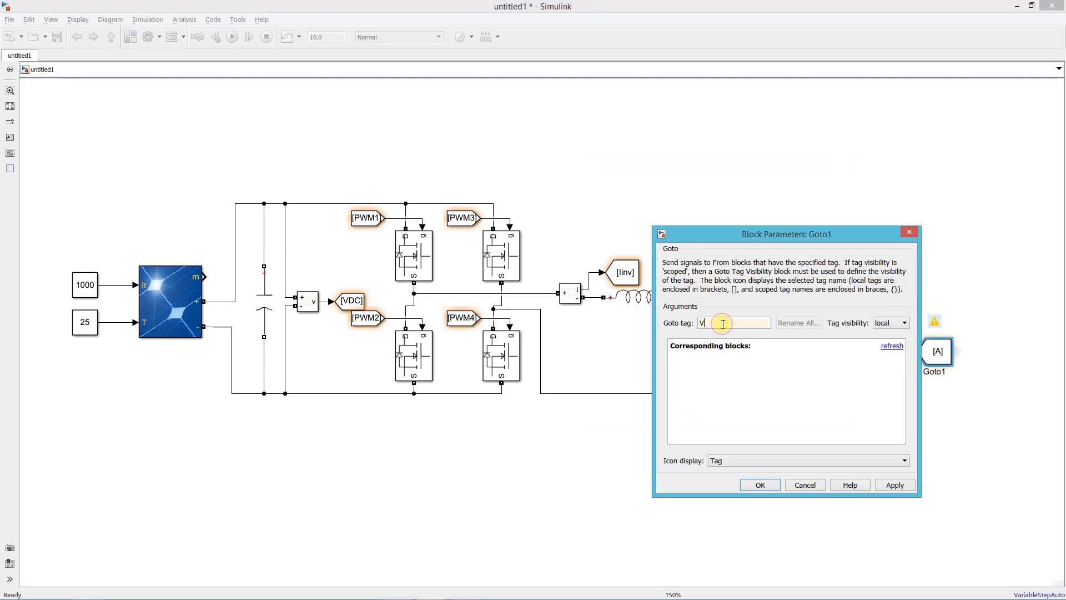
click(771, 486)
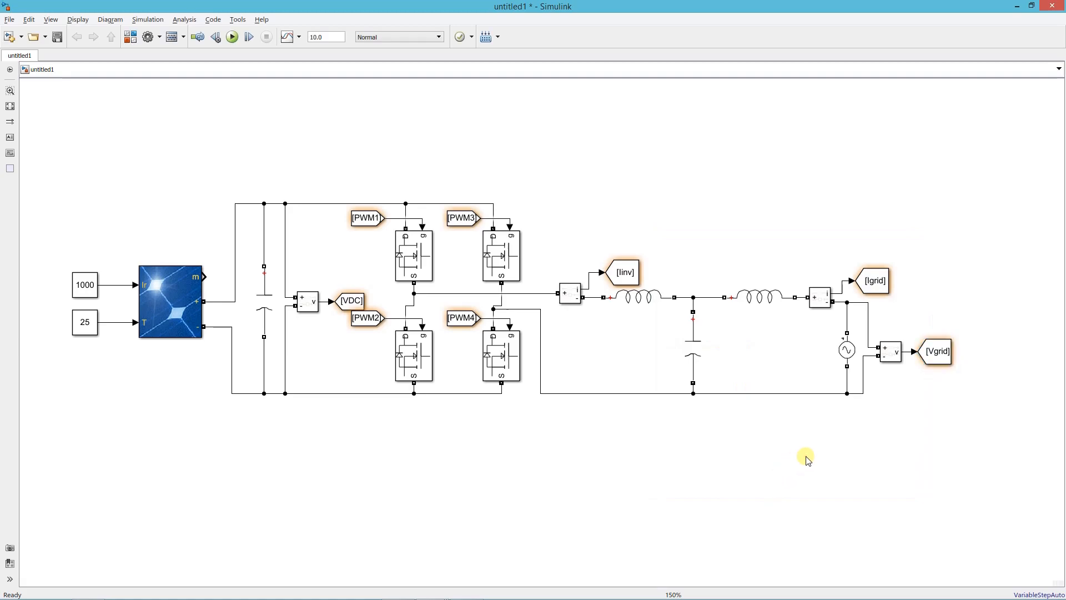
Create a matching From block for the Vgrid tag and place it in the empty area below the PV array
click(938, 354)
click(957, 348)
mouse_move(347, 386)
mouse_down()
mouse_move(198, 426)
mouse_move(116, 482)
mouse_up()
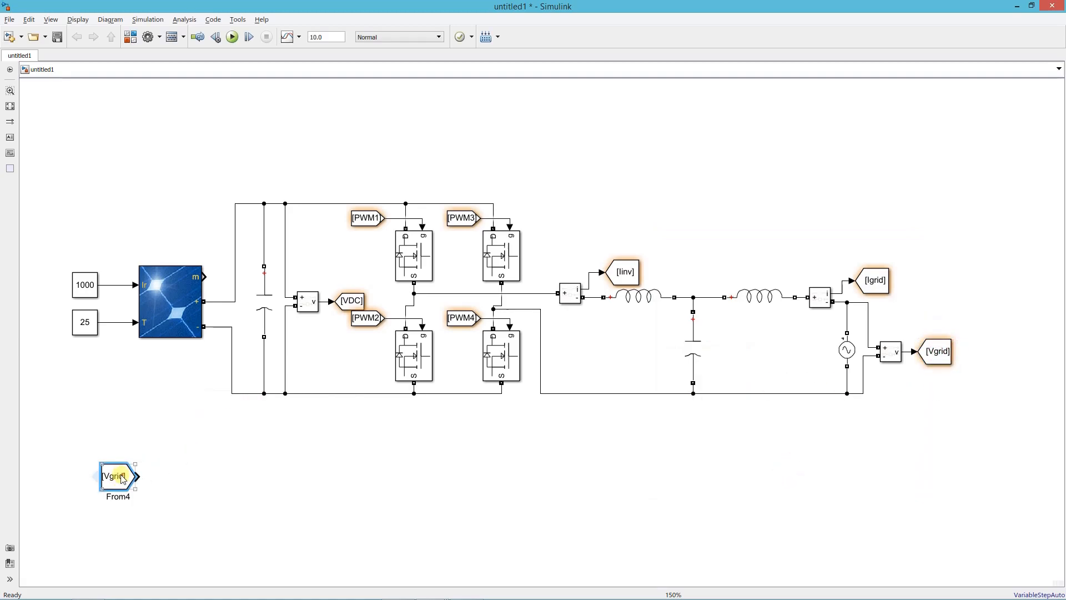
drag(123, 476, 94, 475)
Add a First-Order Filter from the Specialized Technology library and connect it to the Vgrid From block
double_click(145, 481)
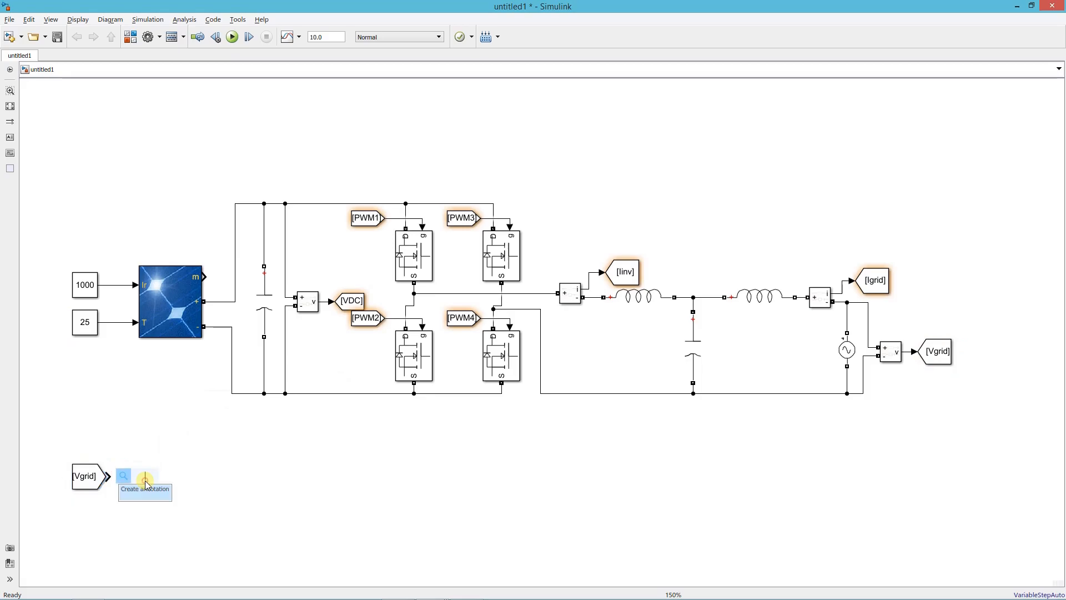
text(first)
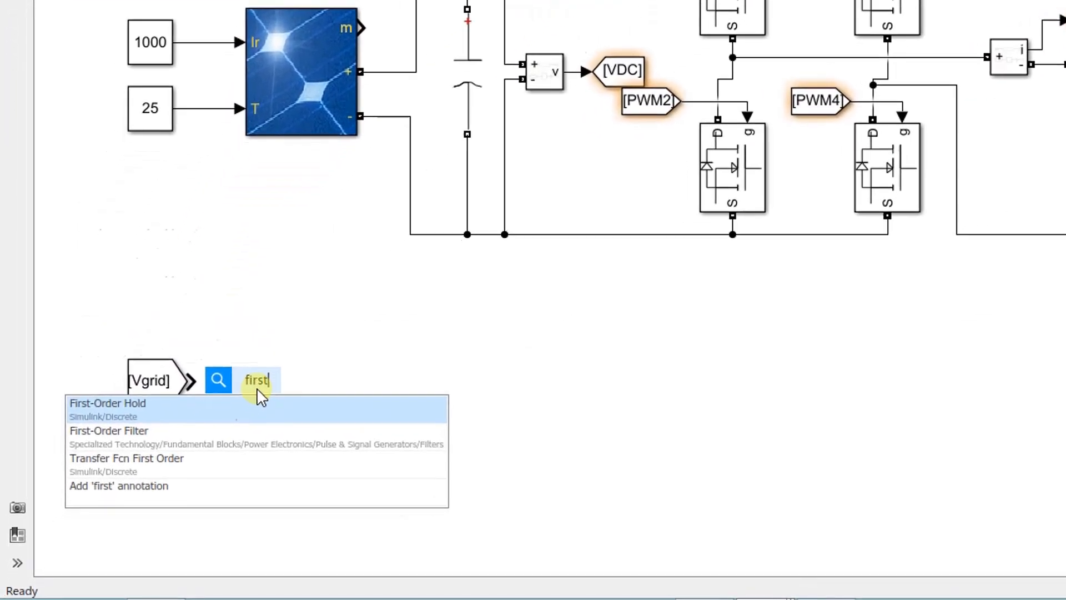
text( order)
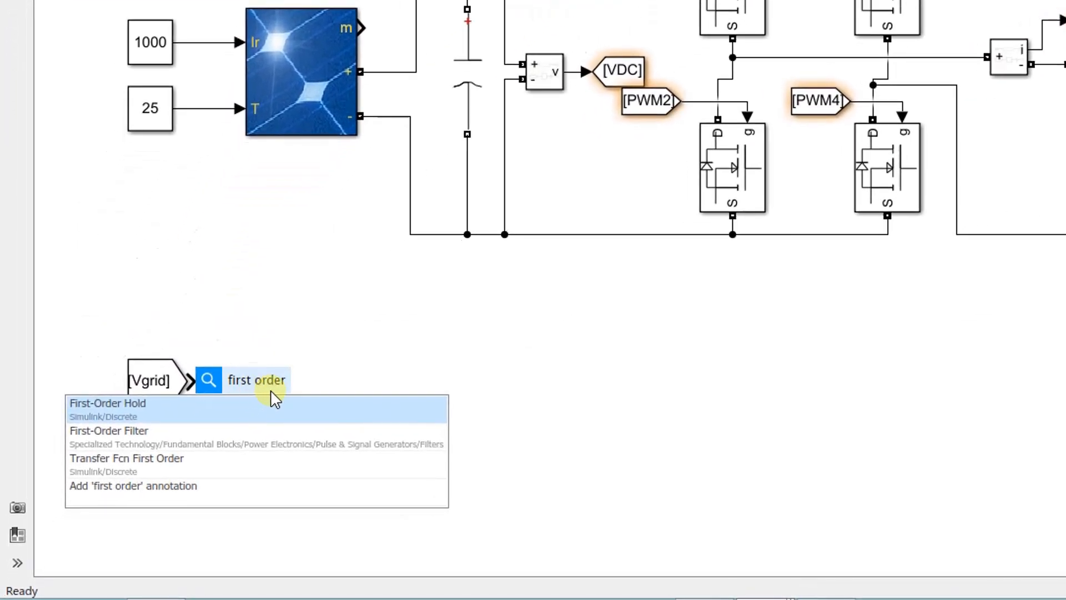
click(240, 431)
click(251, 392)
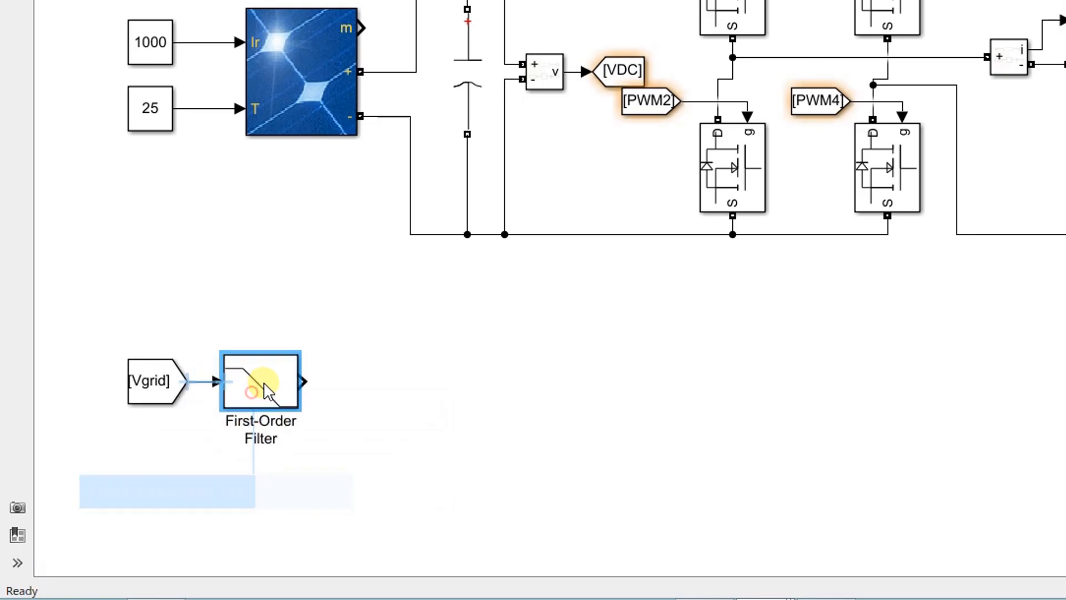
Disable filter state initialization in the First-Order Filter and set its time constant to 1/(2*pi*50)
double_click(266, 387)
click(512, 265)
click(511, 274)
drag(538, 99, 634, 0)
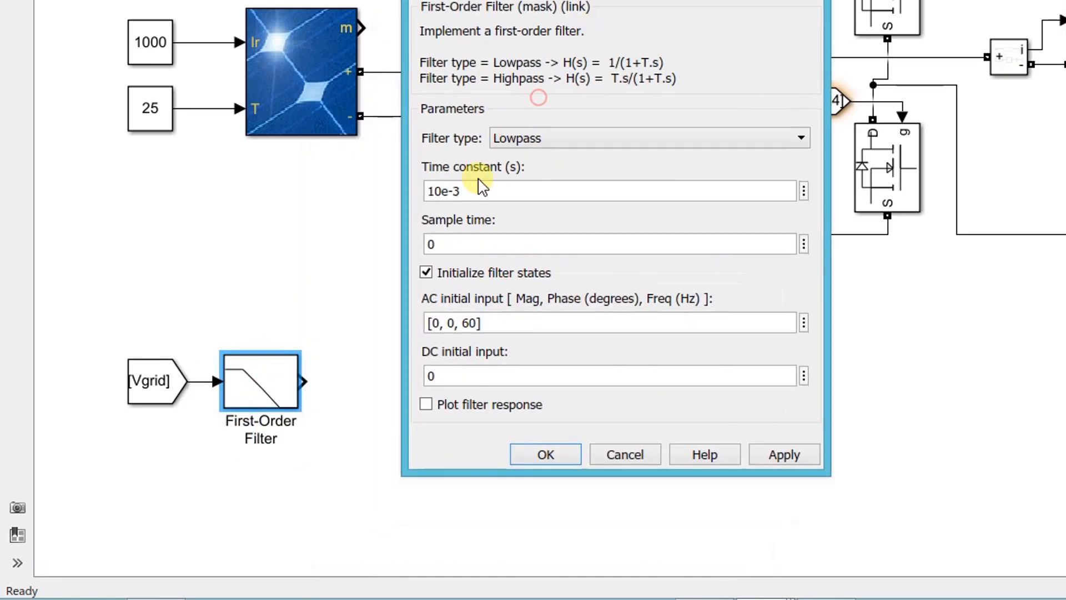
click(441, 273)
double_click(473, 191)
text(1/(2*pi*50)
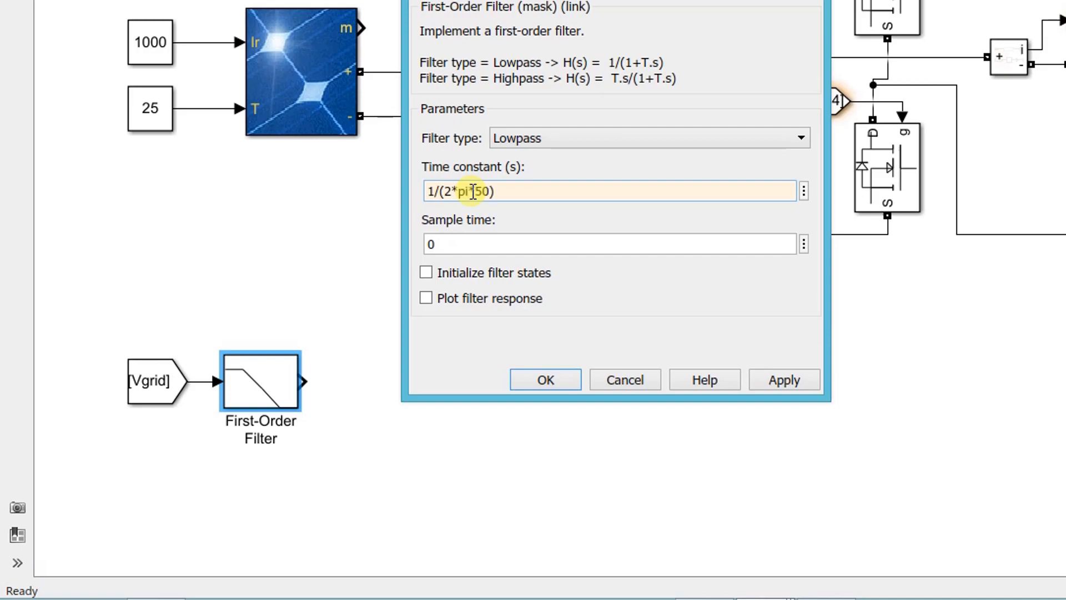
click(546, 378)
Copy the First-Order Filter in series after the first one and connect a Gain block of 2 to its output
drag(276, 381, 387, 382)
double_click(452, 390)
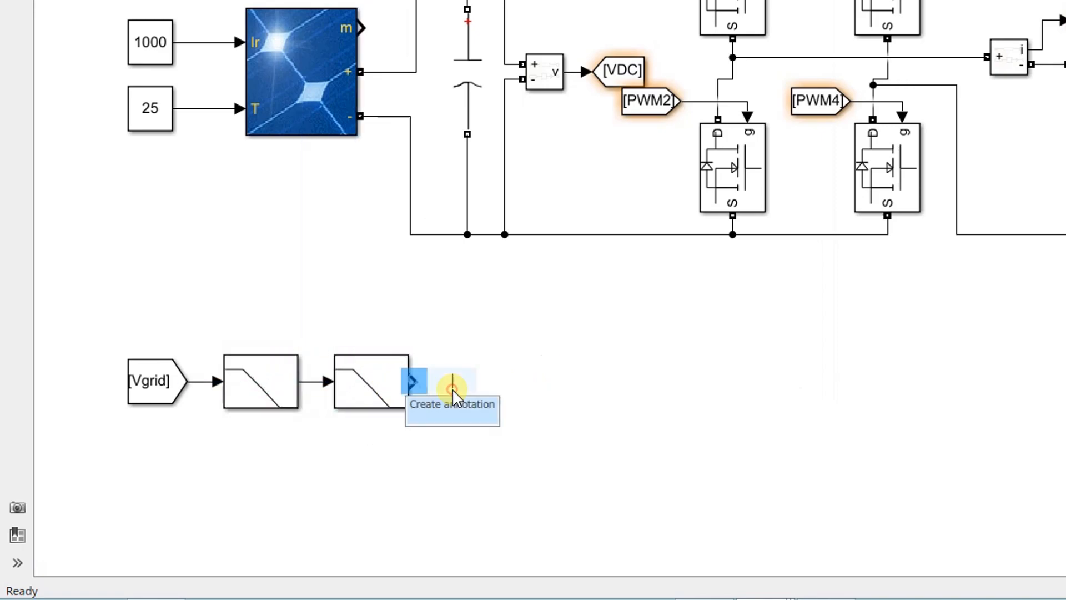
text(gain)
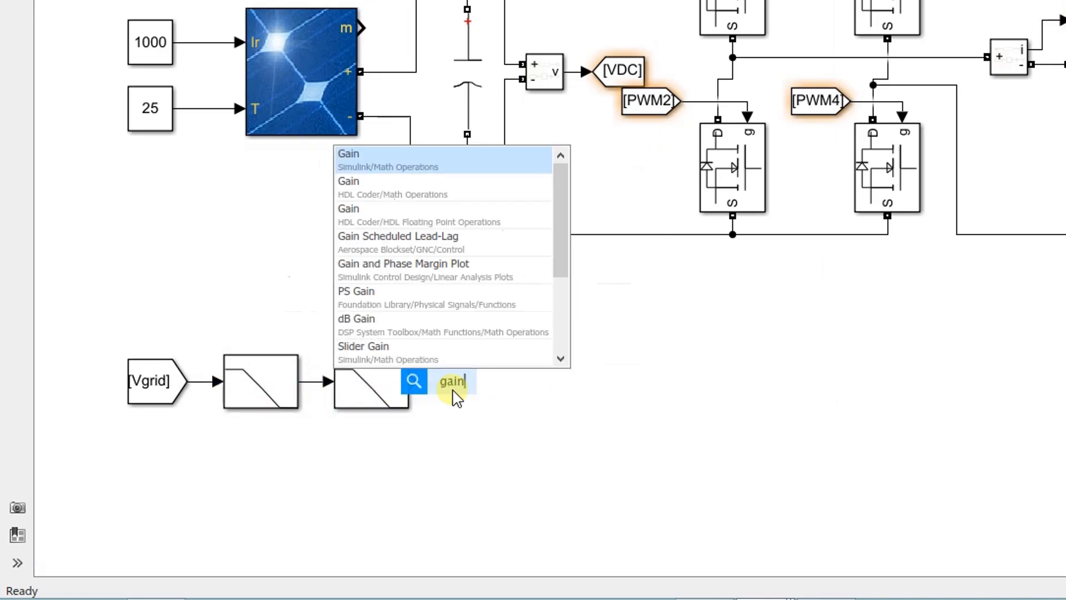
click(447, 165)
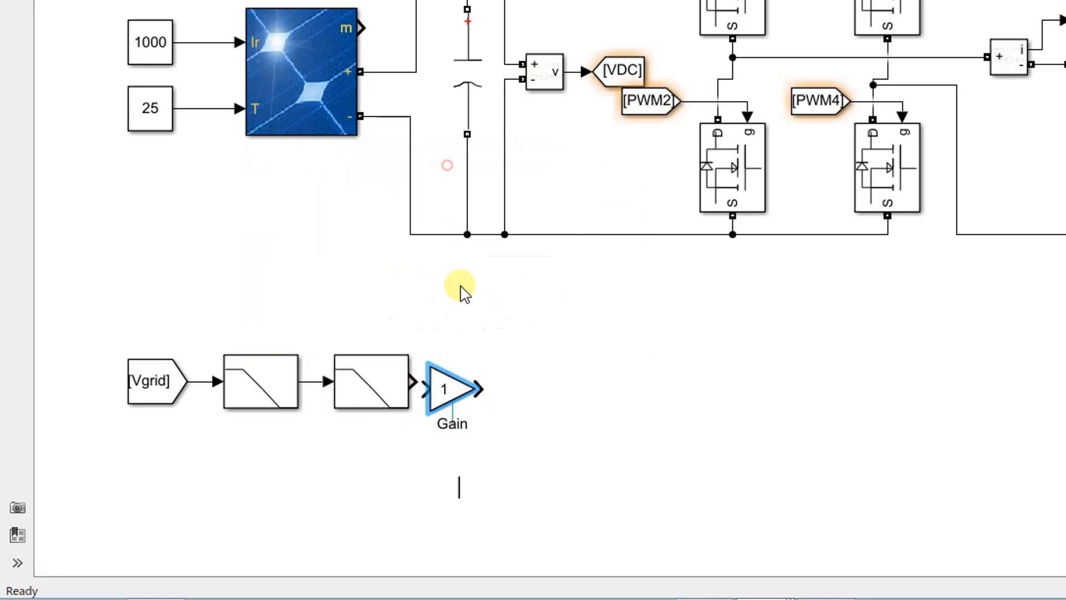
double_click(451, 386)
text(2)
click(681, 548)
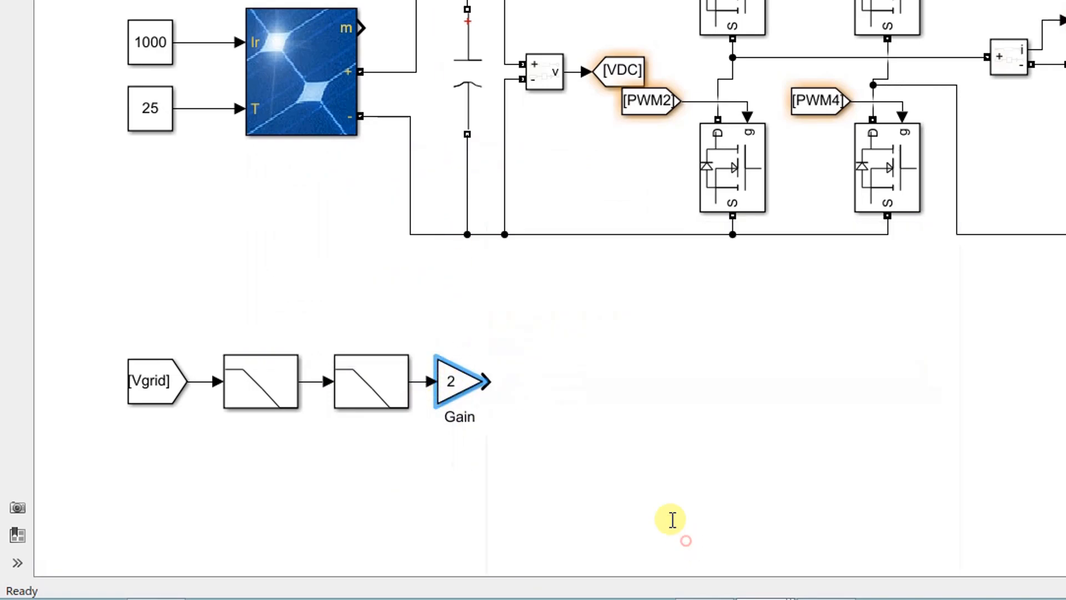
Add a Goto block at the output of the gain of 2 and set its tag to Alpha
double_click(592, 423)
text(goto)
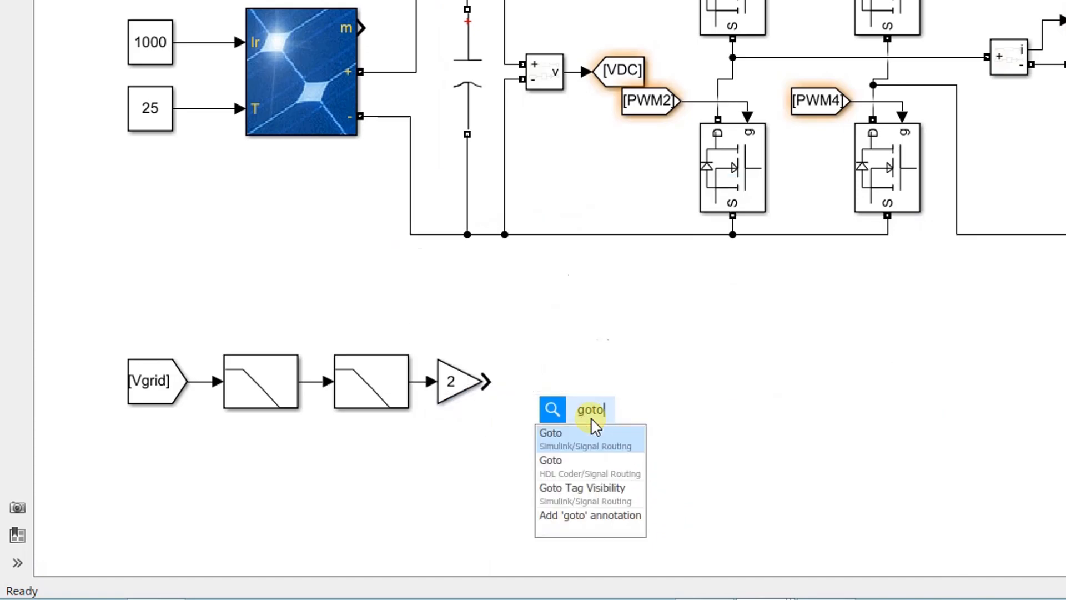
click(593, 438)
drag(578, 416, 541, 390)
double_click(541, 390)
double_click(700, 329)
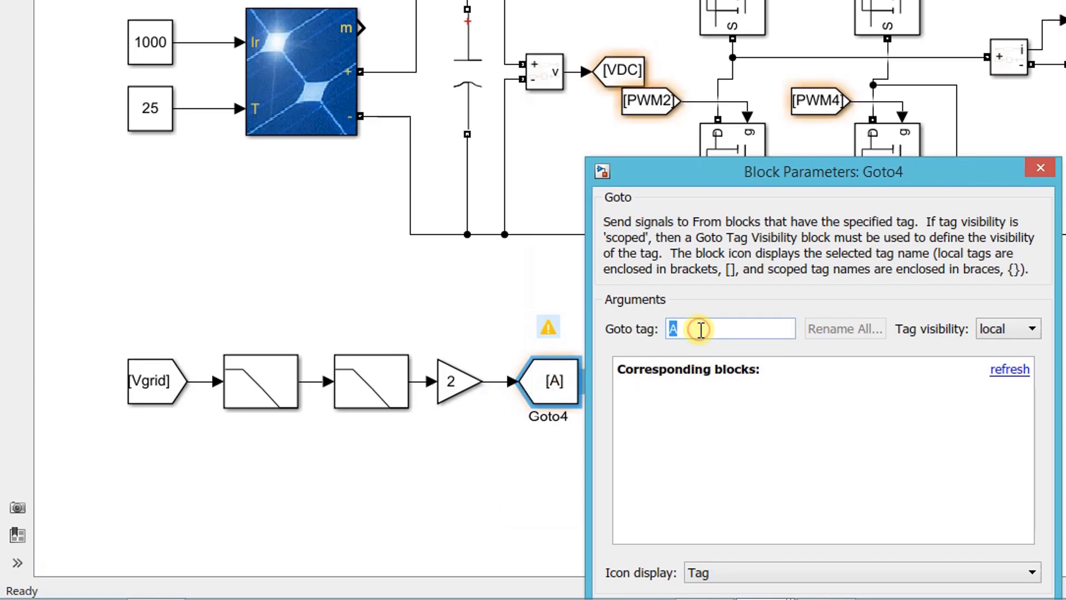
text(Alpha)
drag(796, 176, 793, 92)
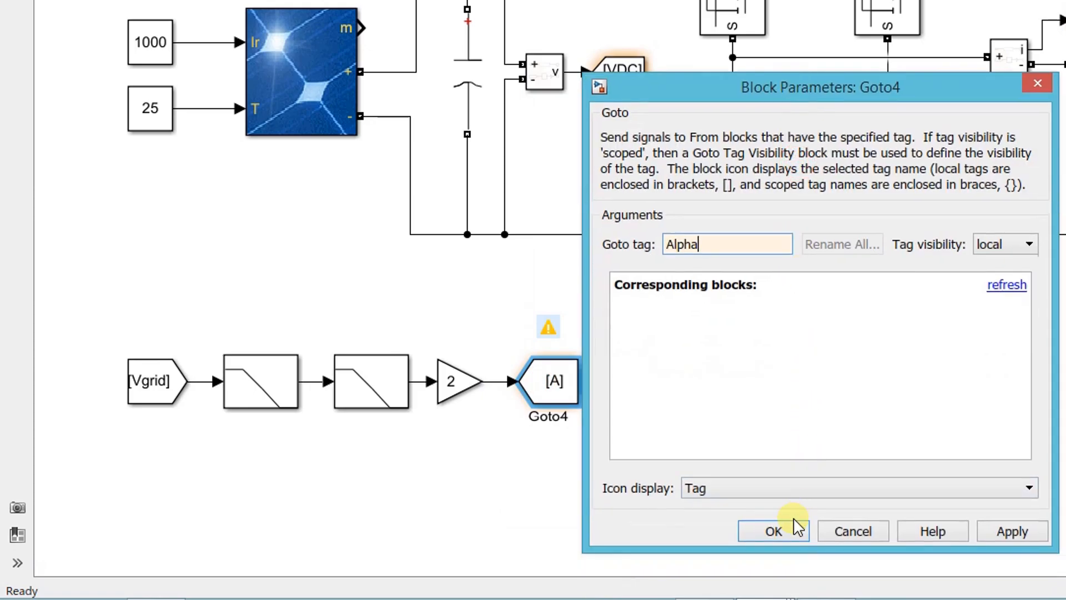
click(773, 531)
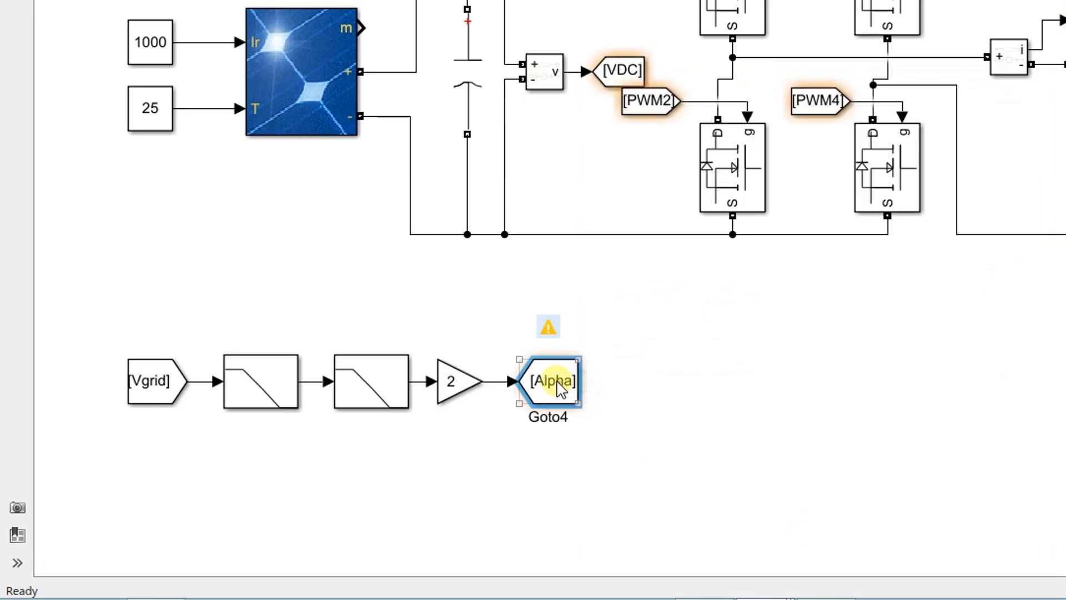
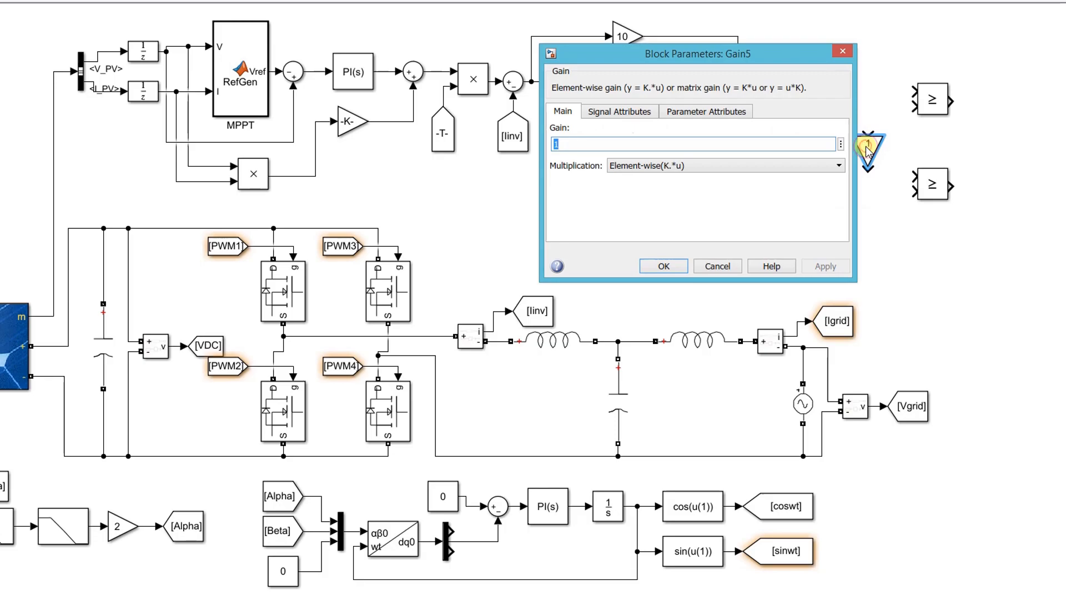
Set the new gain to -1, then wire the divider output directly to the upper comparator and through this gain to the lower one
text(-1)
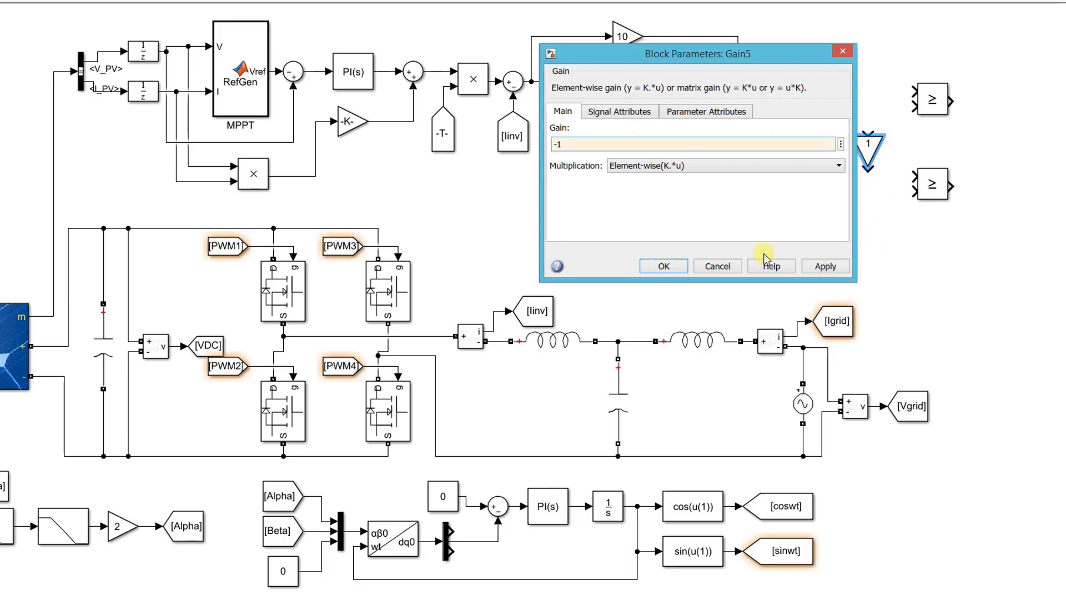
click(671, 259)
drag(865, 149, 913, 178)
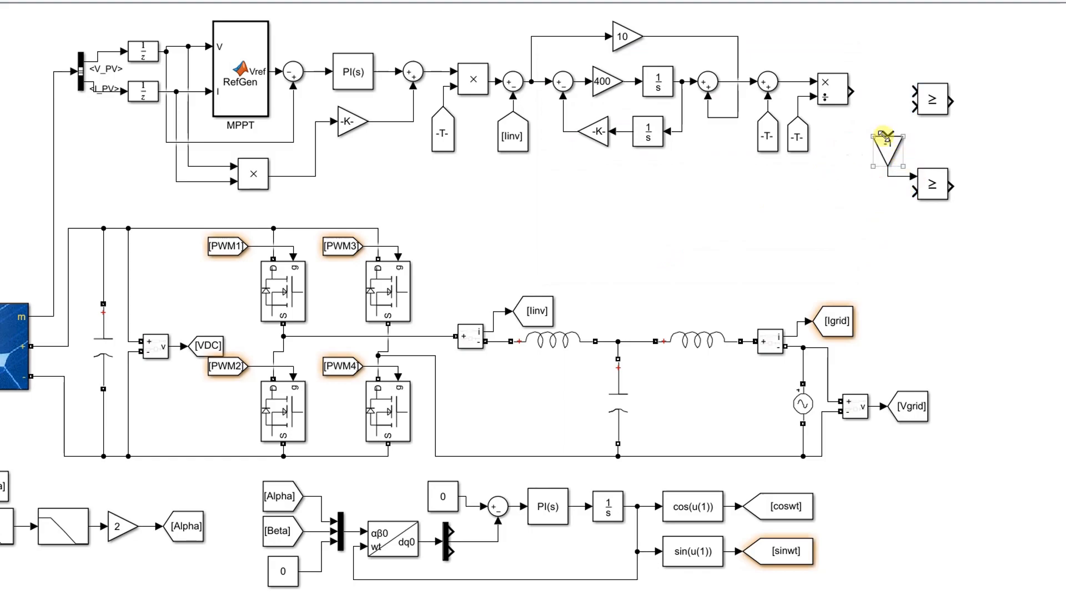
drag(851, 90, 906, 92)
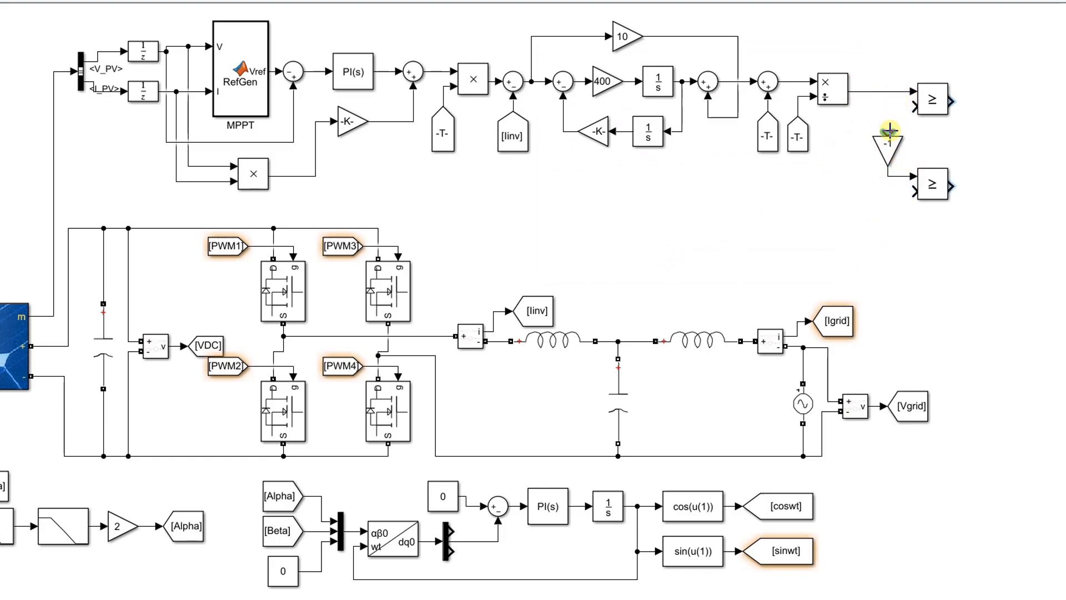
drag(887, 132, 887, 92)
Add a Repeating Sequence block below the divider and set its time values to [0 0.00005 0.0001]
double_click(807, 191)
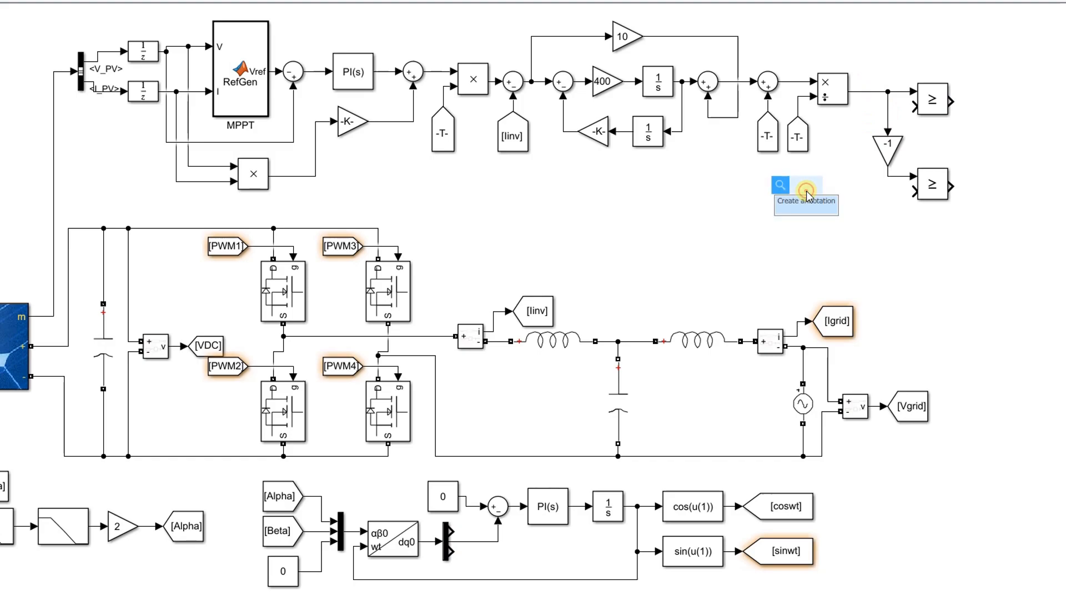
text(repeat)
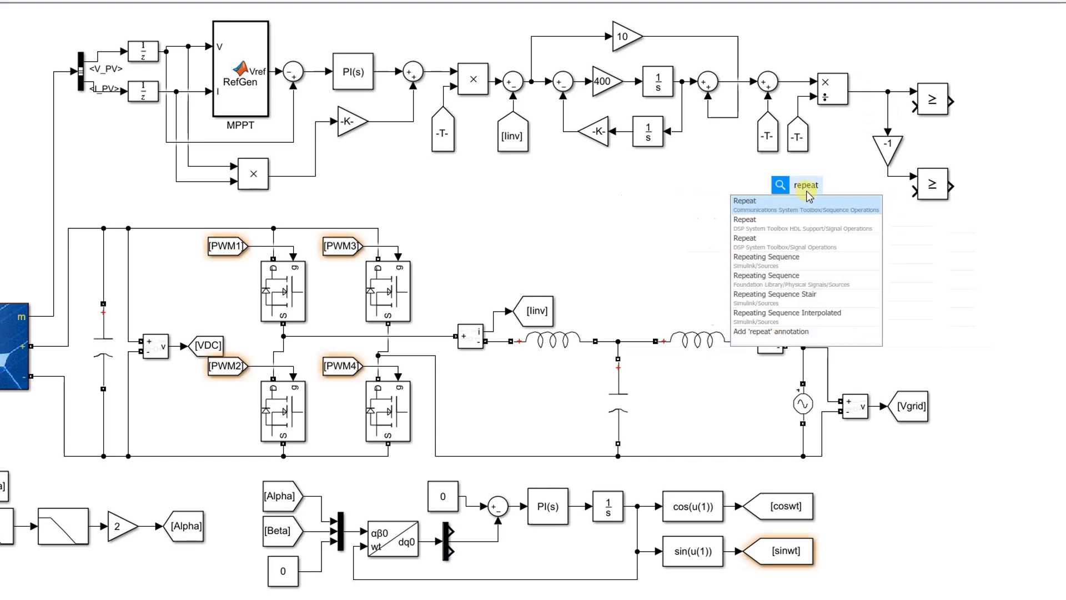
text(ing)
click(804, 201)
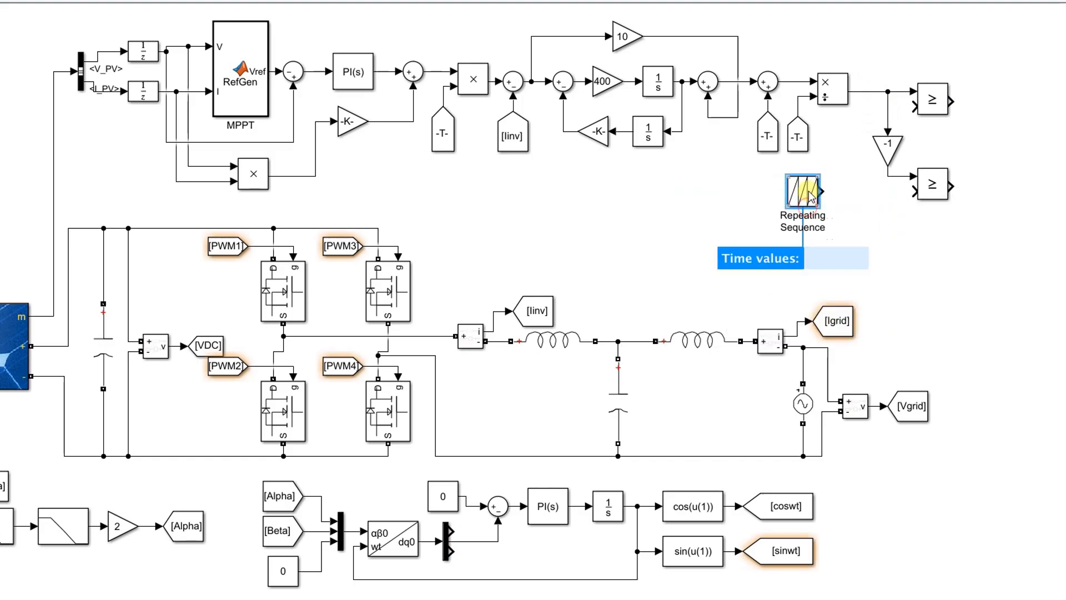
double_click(820, 211)
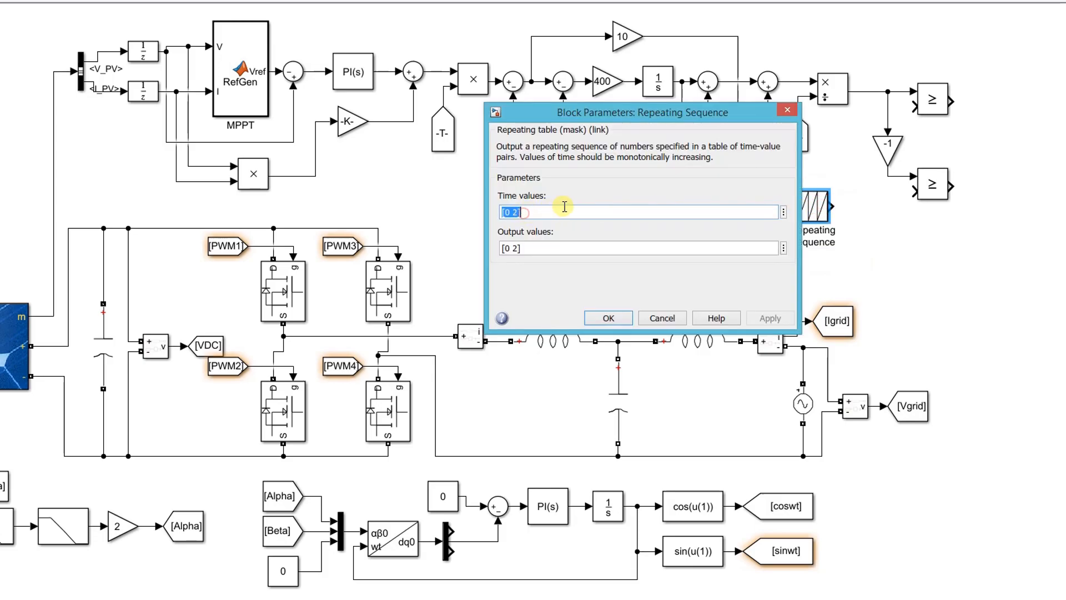
key(BackSpace)
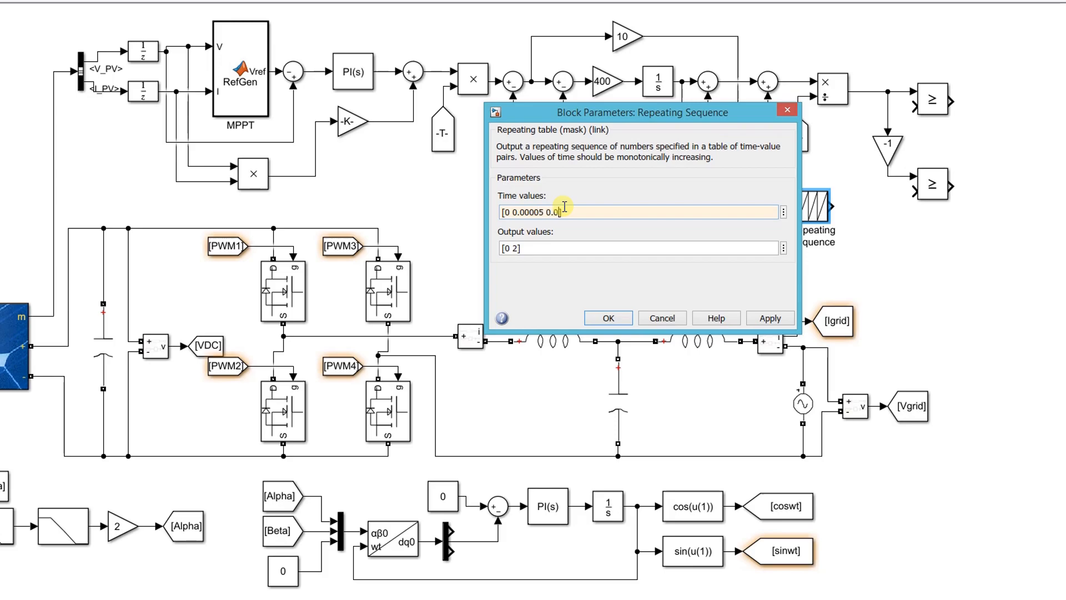
Set the Repeating Sequence output values to [-1 1 -1] and wire the block to the second input of both comparators
click(551, 246)
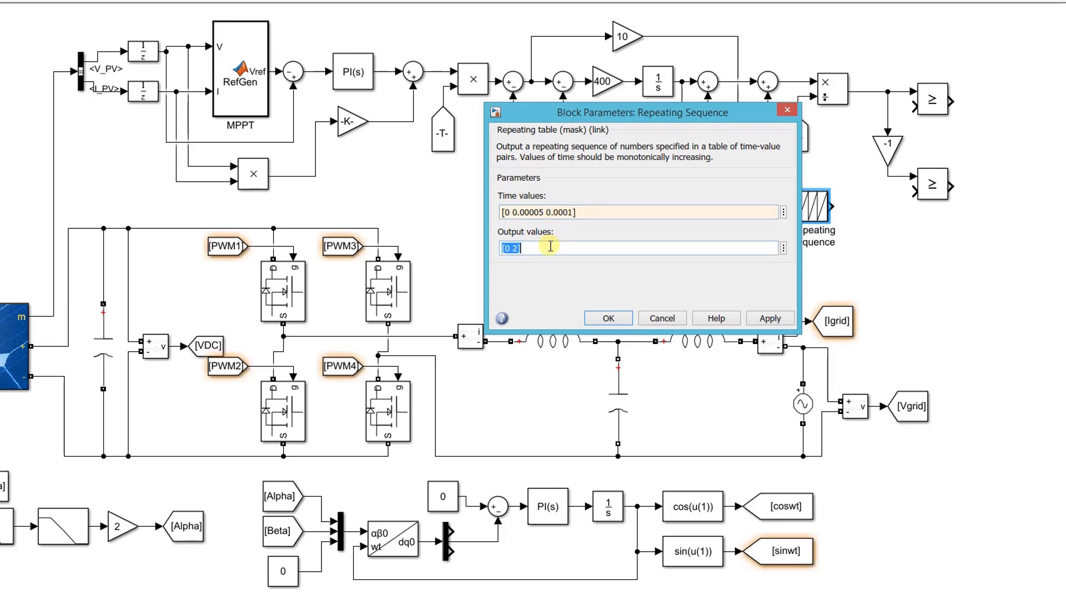
click(550, 246)
key(BackSpace)
key(BackSpace)
key(BackSpace)
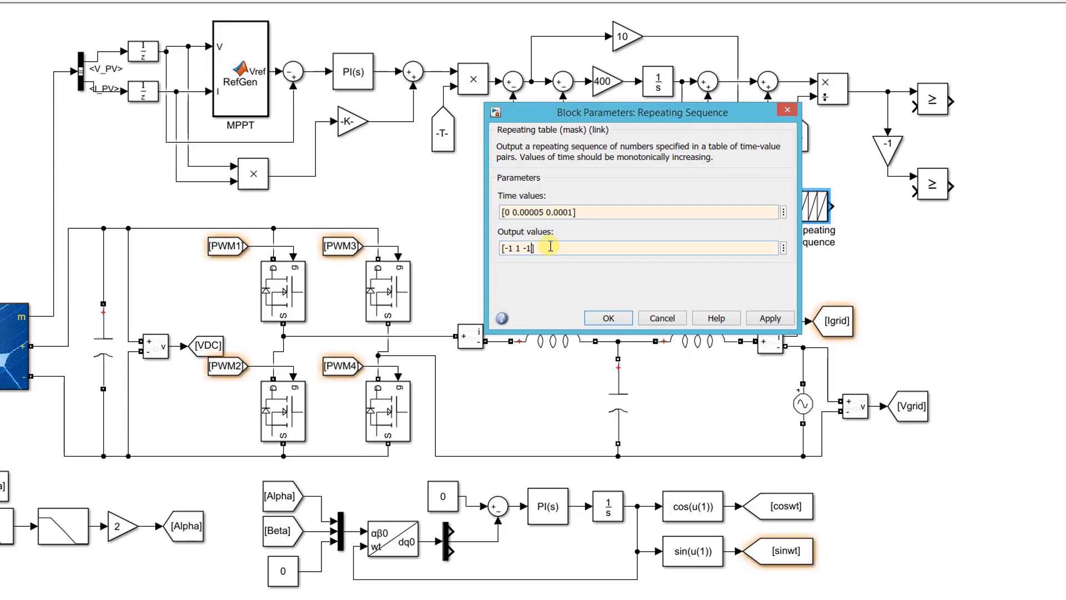
click(593, 318)
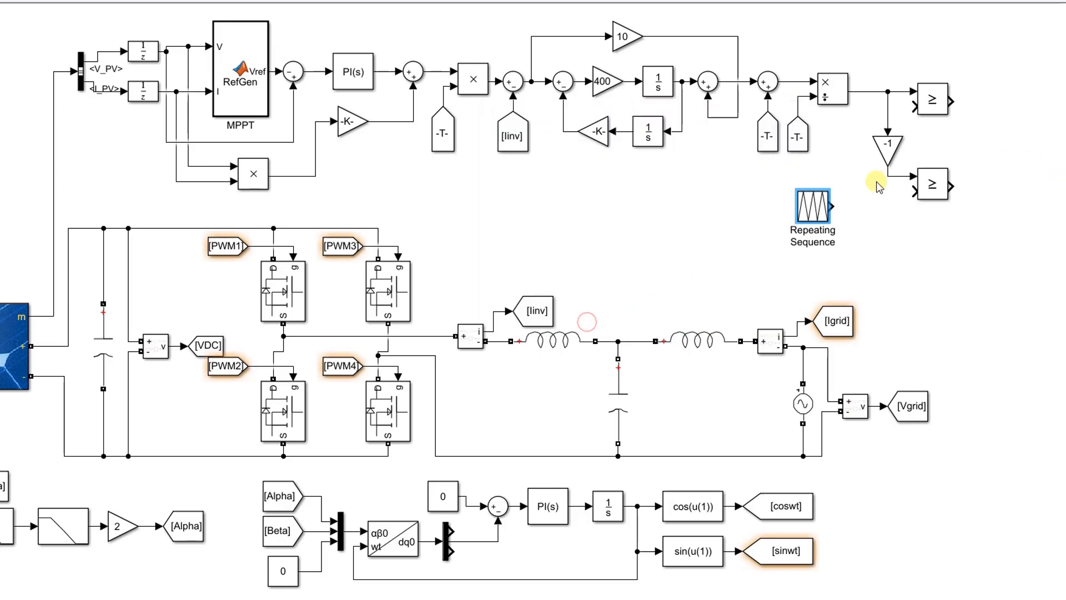
mouse_move(834, 202)
mouse_down()
mouse_move(893, 148)
mouse_move(914, 105)
mouse_up()
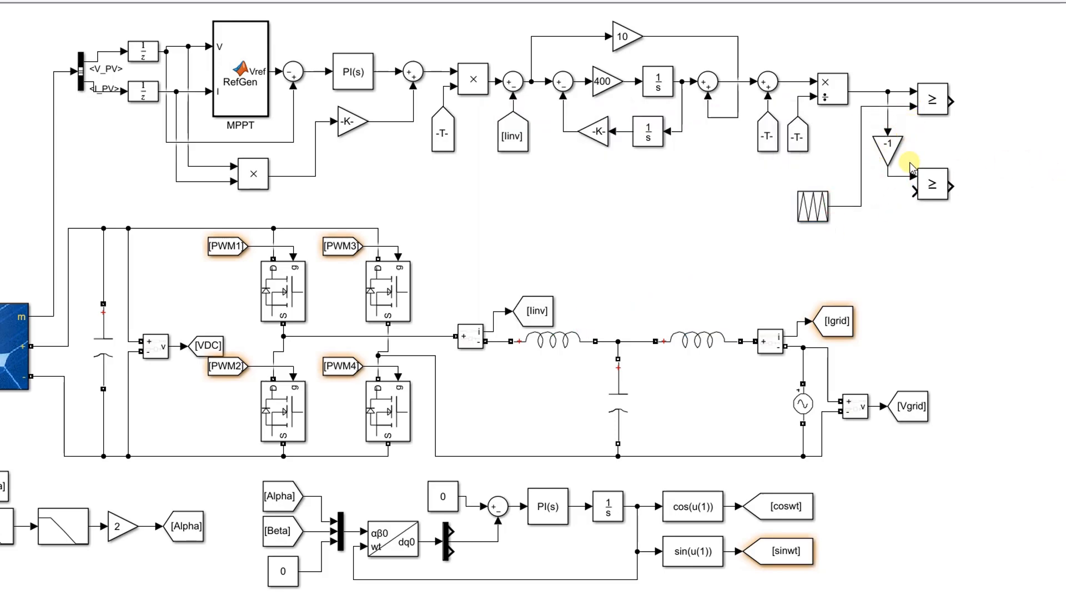
drag(911, 188, 861, 192)
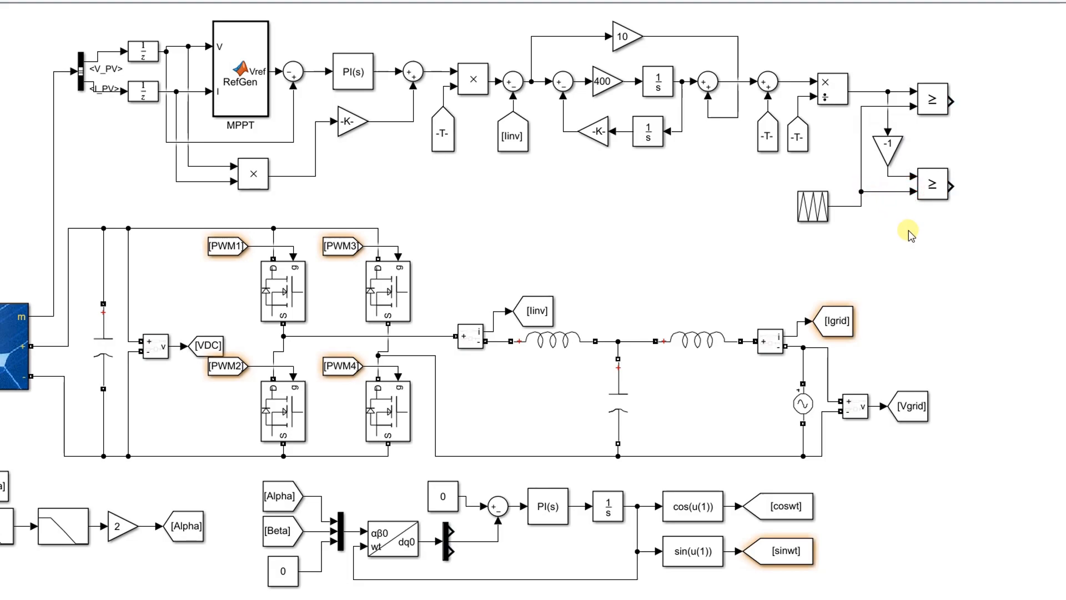
Add a Logical Operator block below the lower comparator and set its operator to NOT
double_click(913, 235)
text(lo)
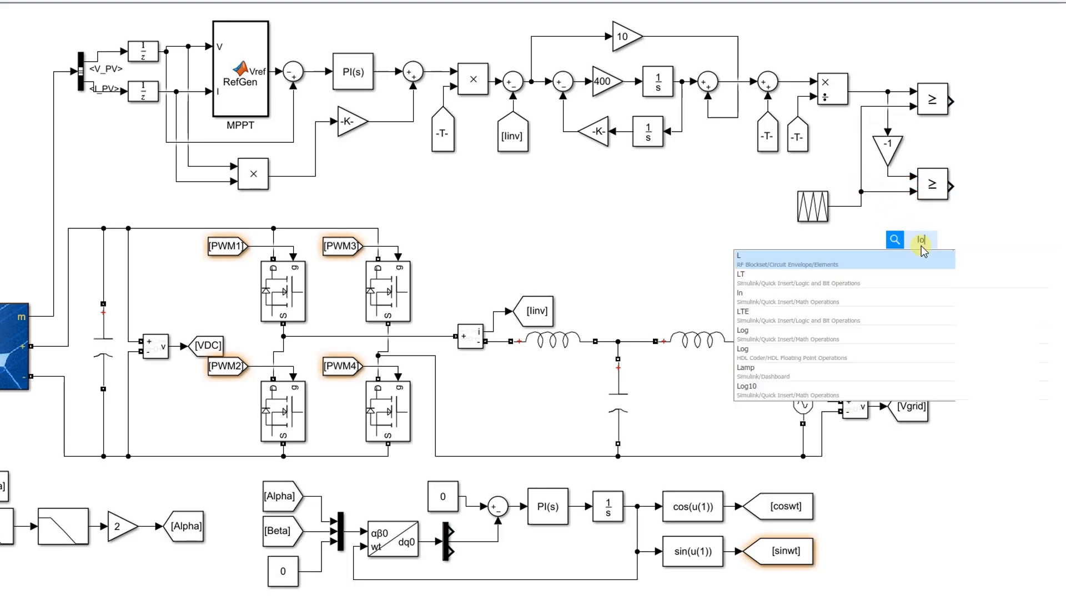
text(gical)
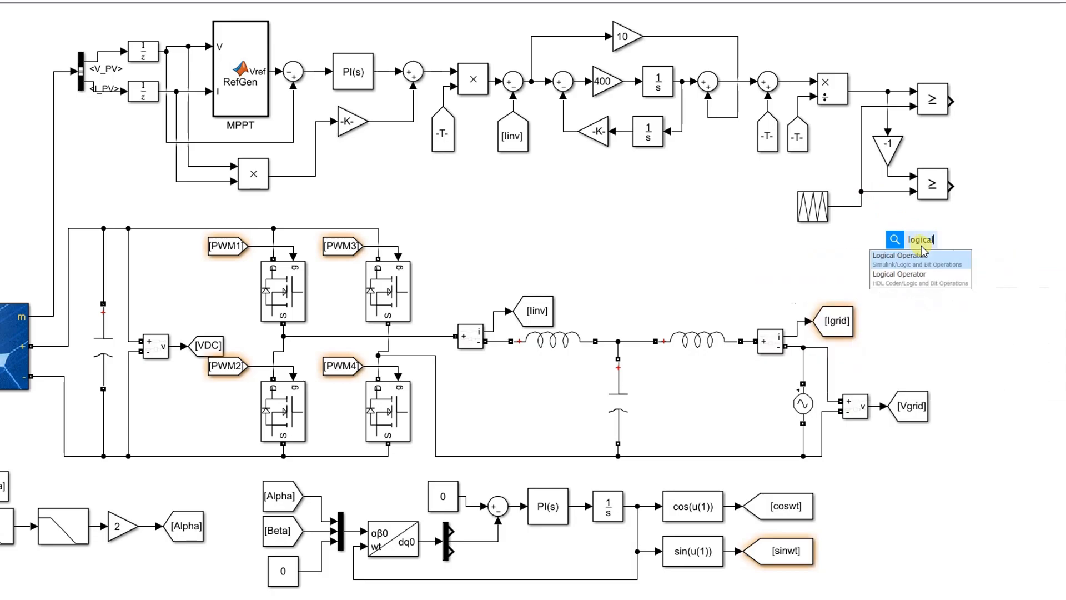
click(898, 257)
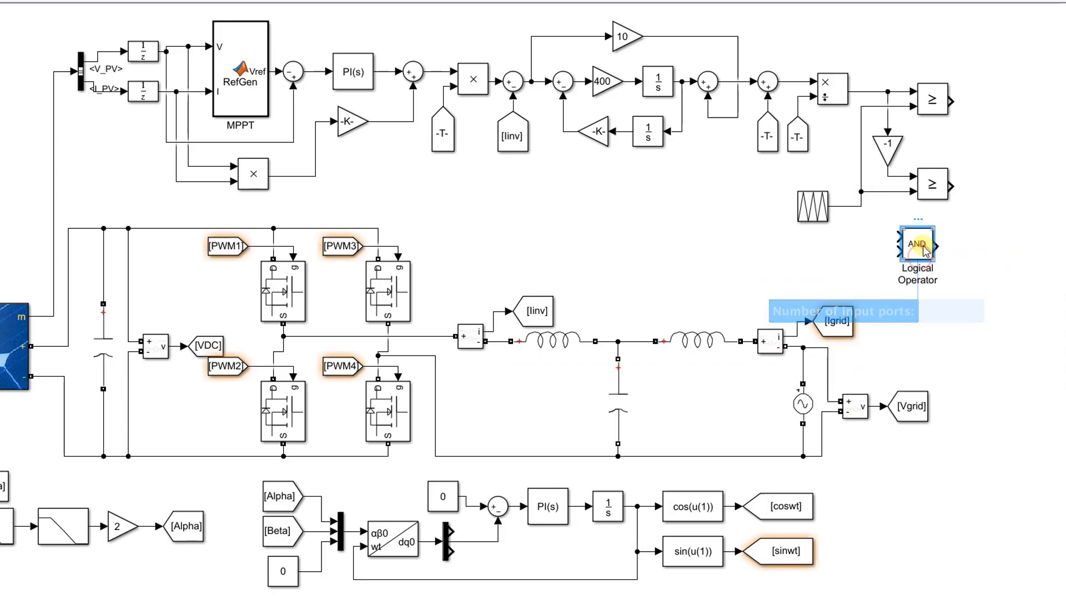
double_click(919, 244)
click(723, 245)
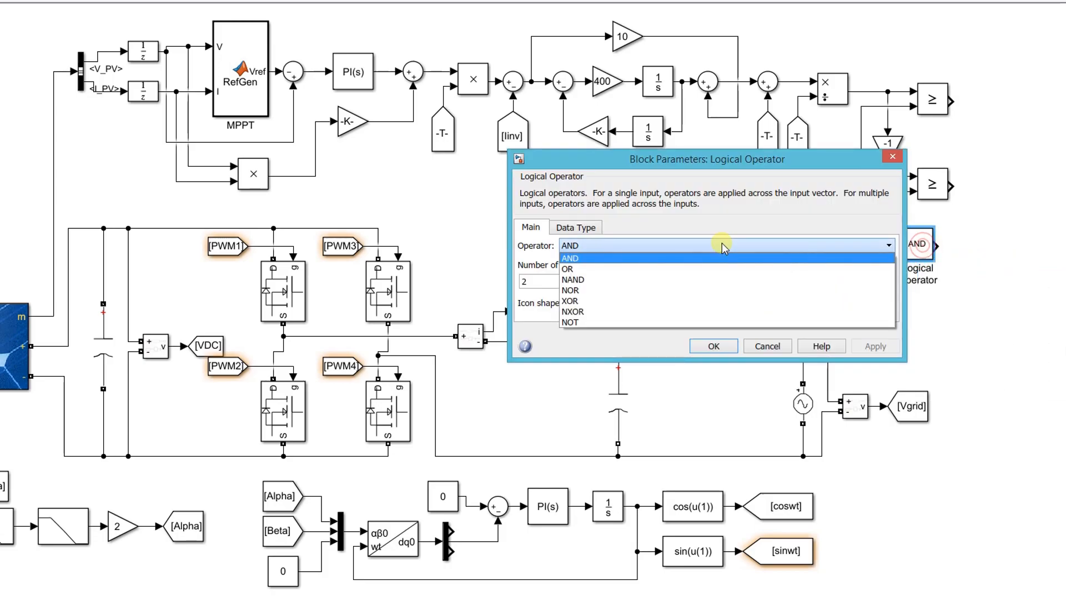
click(617, 322)
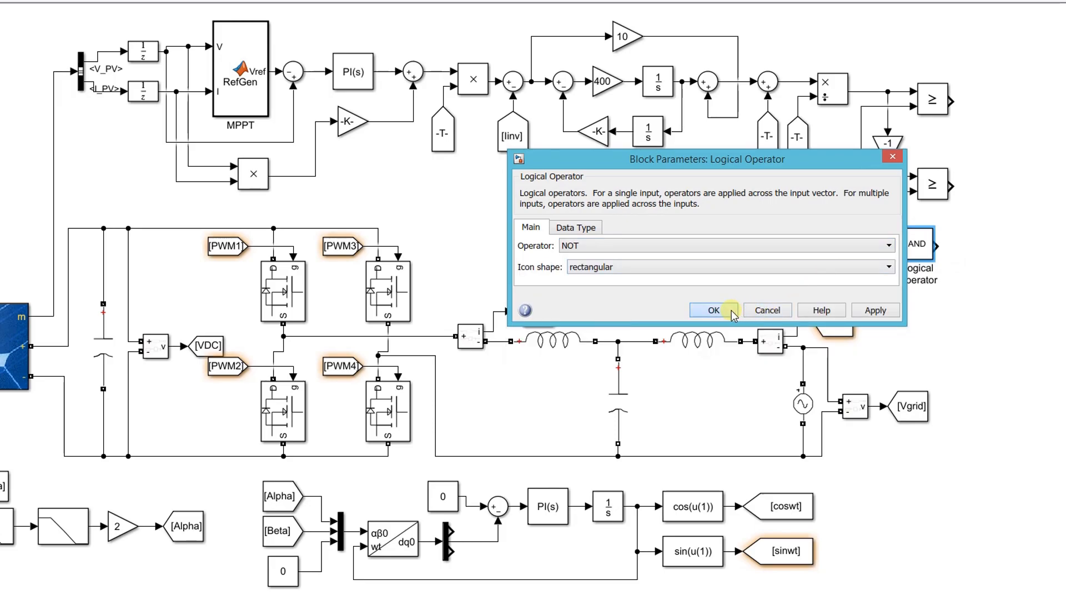
click(714, 309)
Place a NOT block beside each of the two comparators and wire each comparator's output to its NOT block
drag(907, 261, 1000, 224)
drag(951, 186, 980, 221)
drag(979, 131, 951, 101)
click(808, 154)
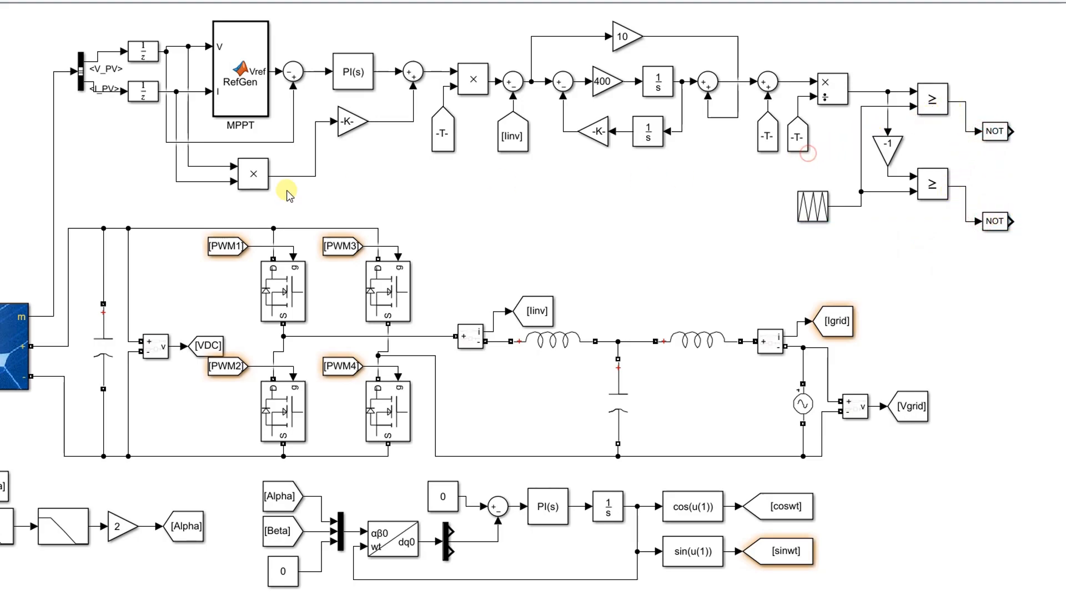
Create matching Goto blocks for PWM1 and PWM2, fed by the upper comparator's output and its NOT block respectively
click(214, 245)
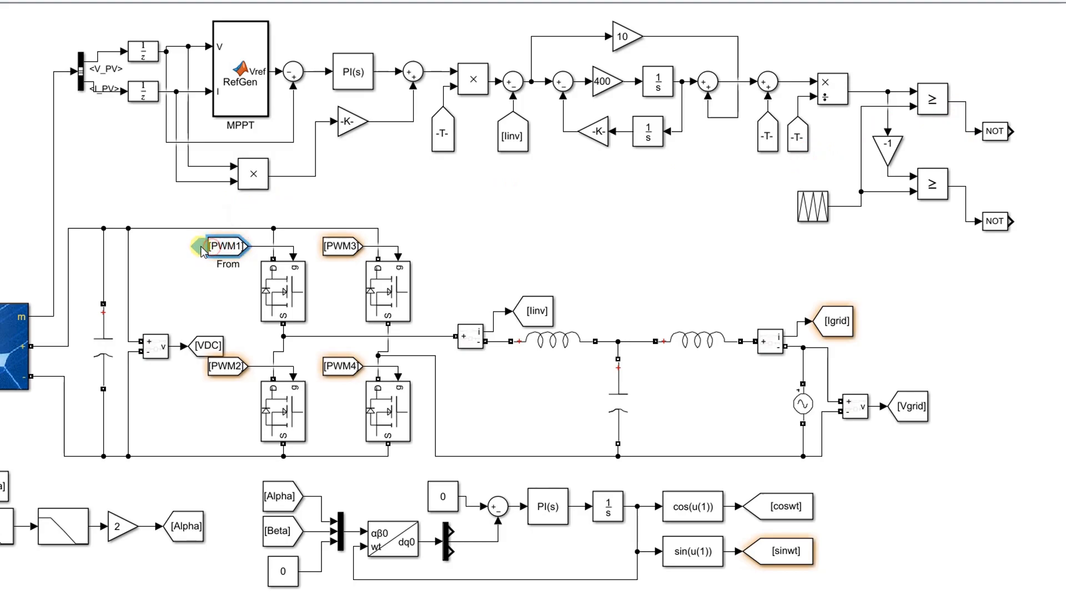
click(200, 246)
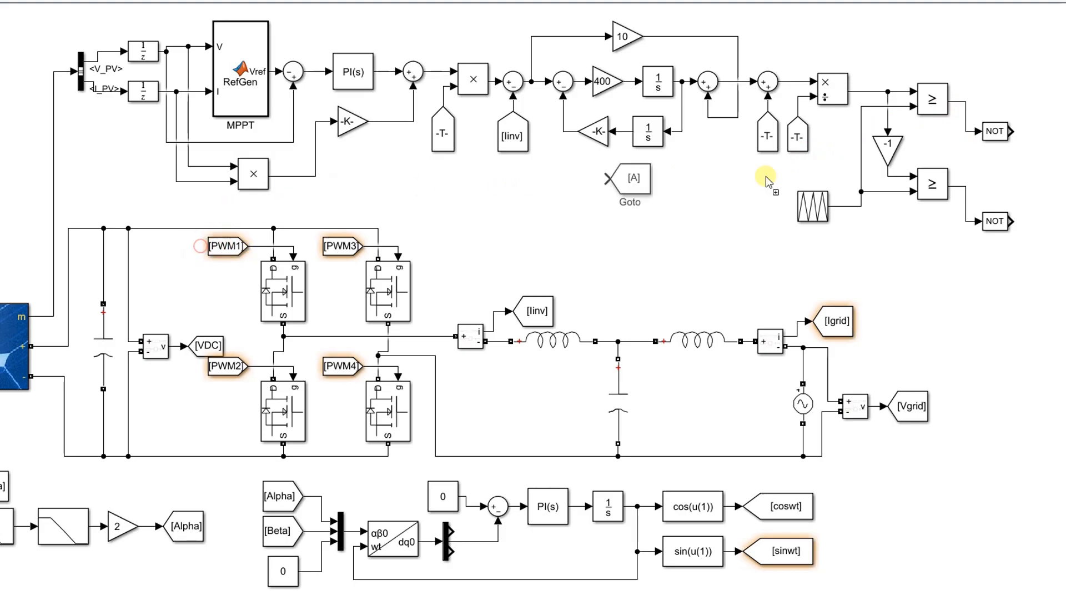
drag(766, 181, 966, 102)
click(214, 362)
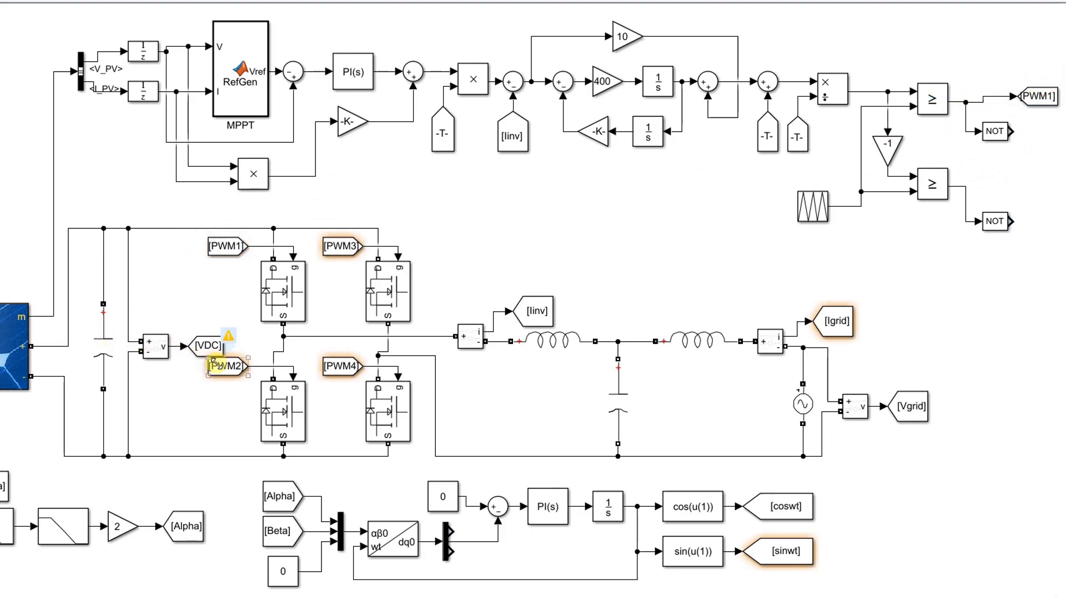
drag(214, 364, 1045, 134)
Create matching Goto blocks for PWM3 and PWM4, fed by the lower comparator's output and its NOT block respectively
click(358, 366)
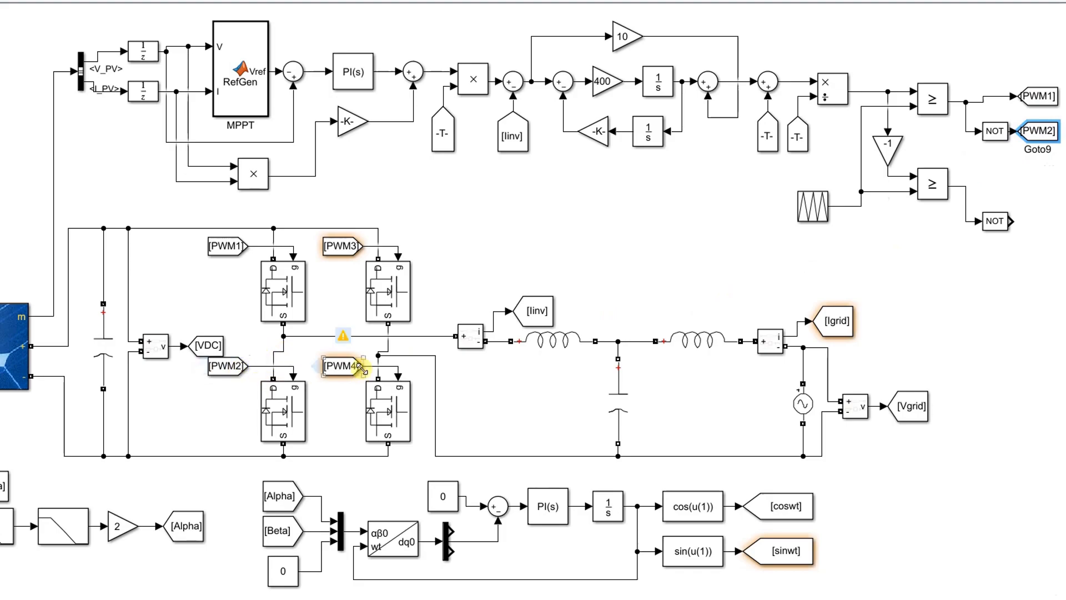
click(340, 245)
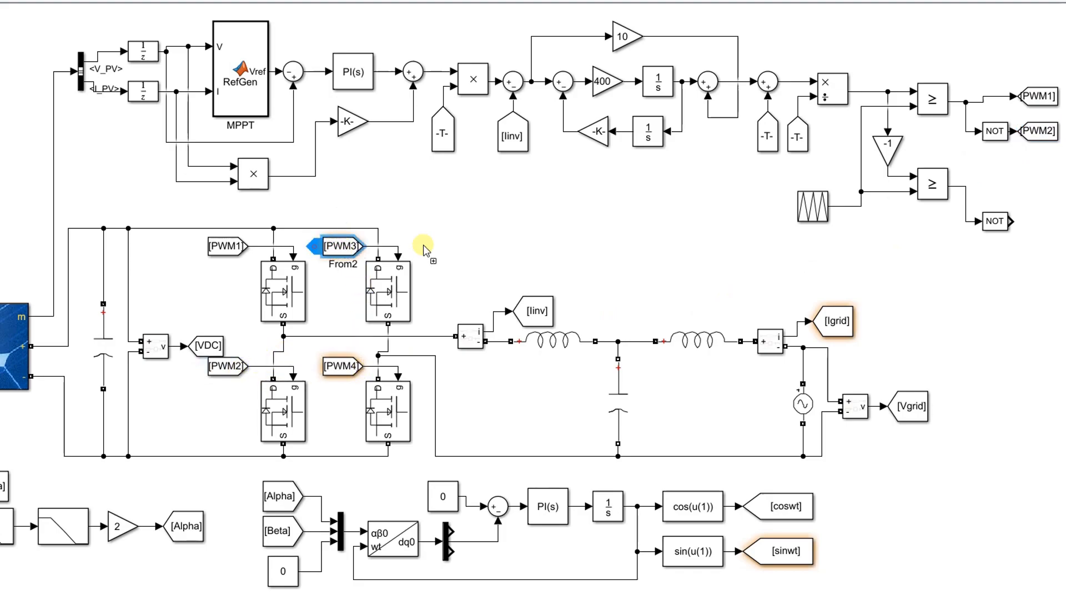
drag(424, 250, 967, 188)
click(352, 367)
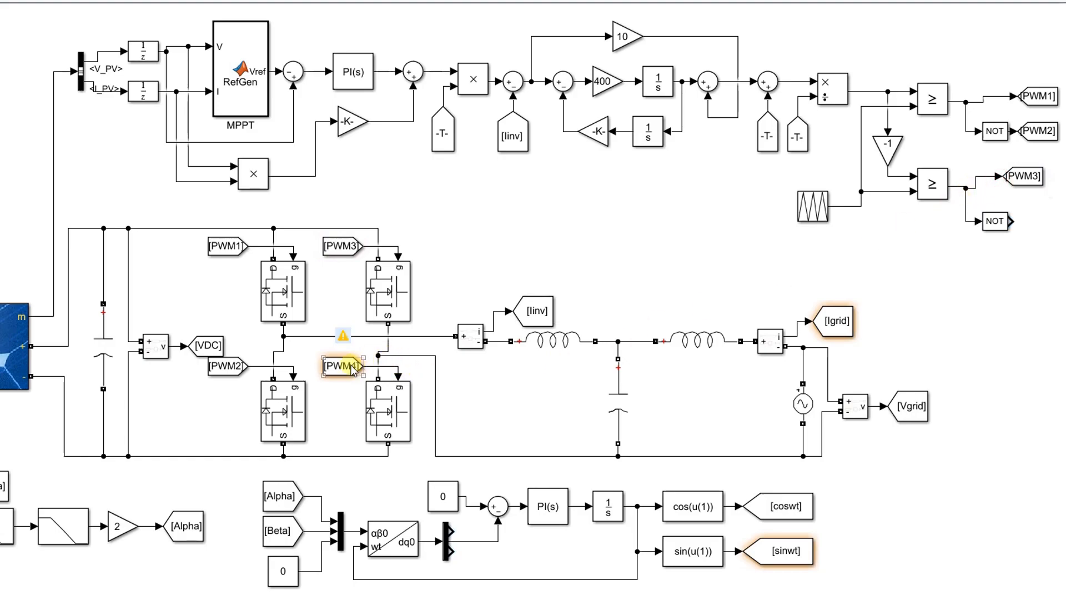
drag(313, 366, 1044, 231)
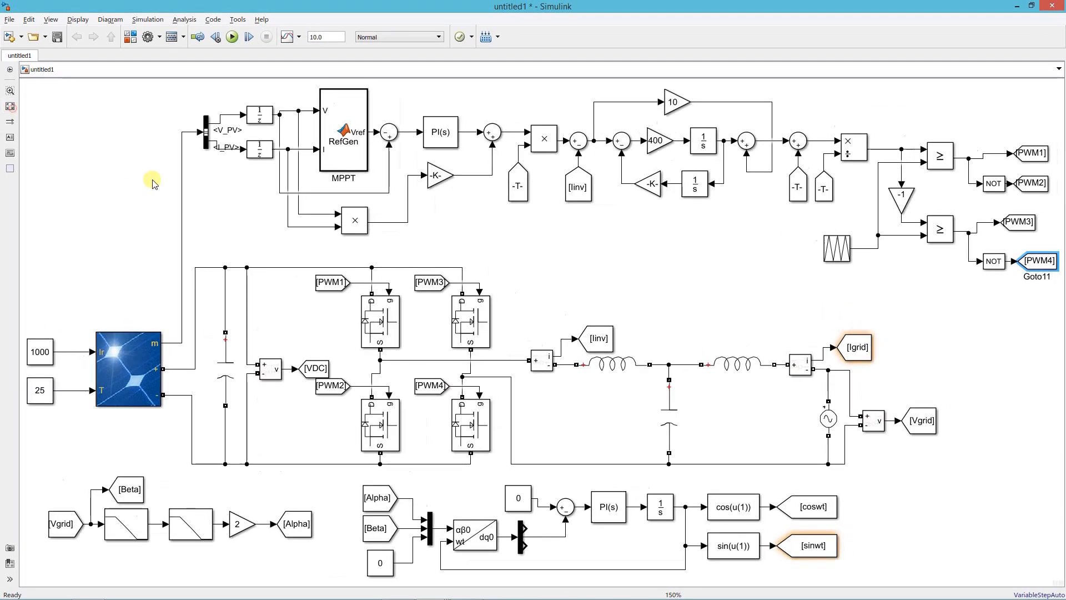
click(747, 306)
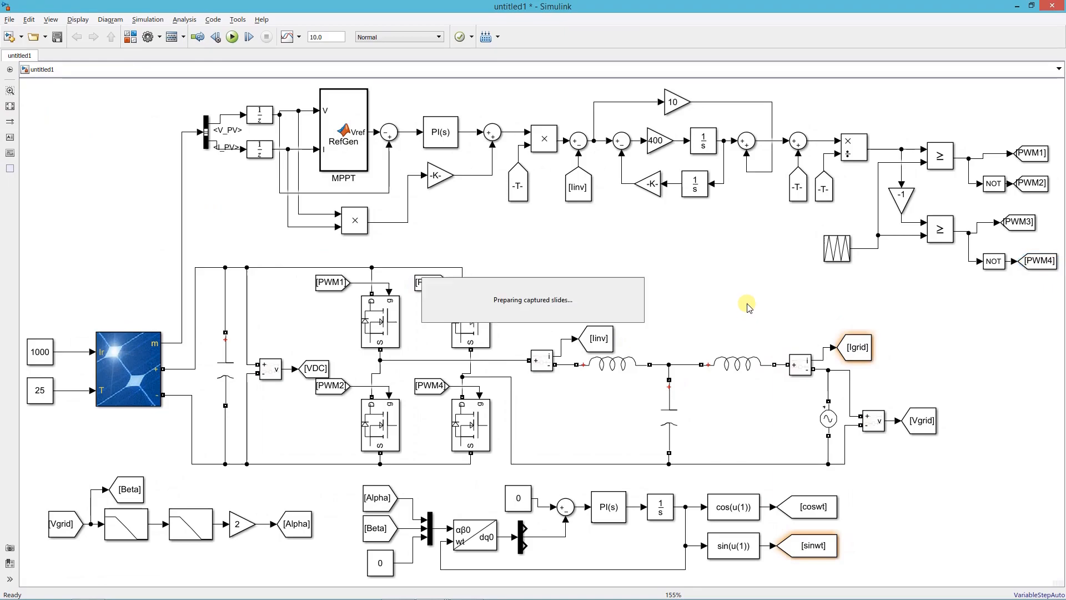
Add a Scope block in the empty area above the PV array and set its number of input ports to 2
double_click(118, 145)
text(scope)
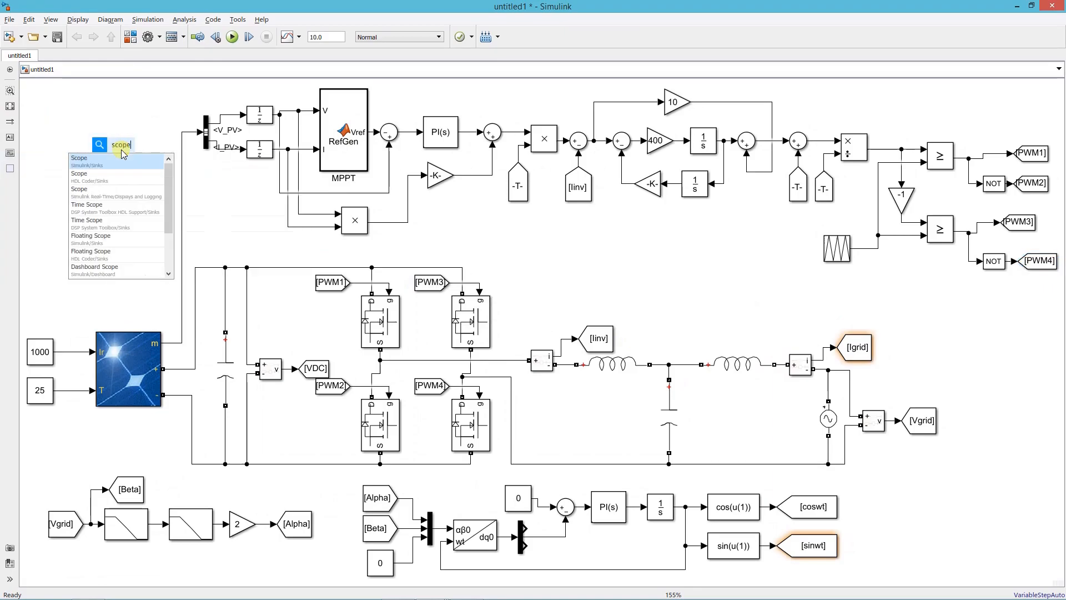
click(124, 161)
double_click(151, 150)
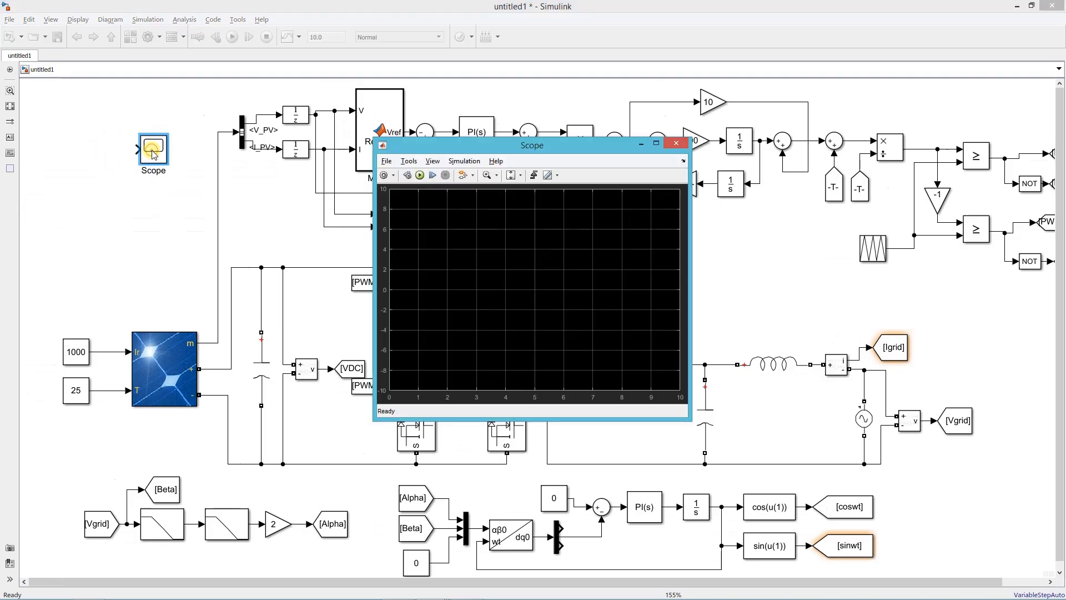
click(384, 176)
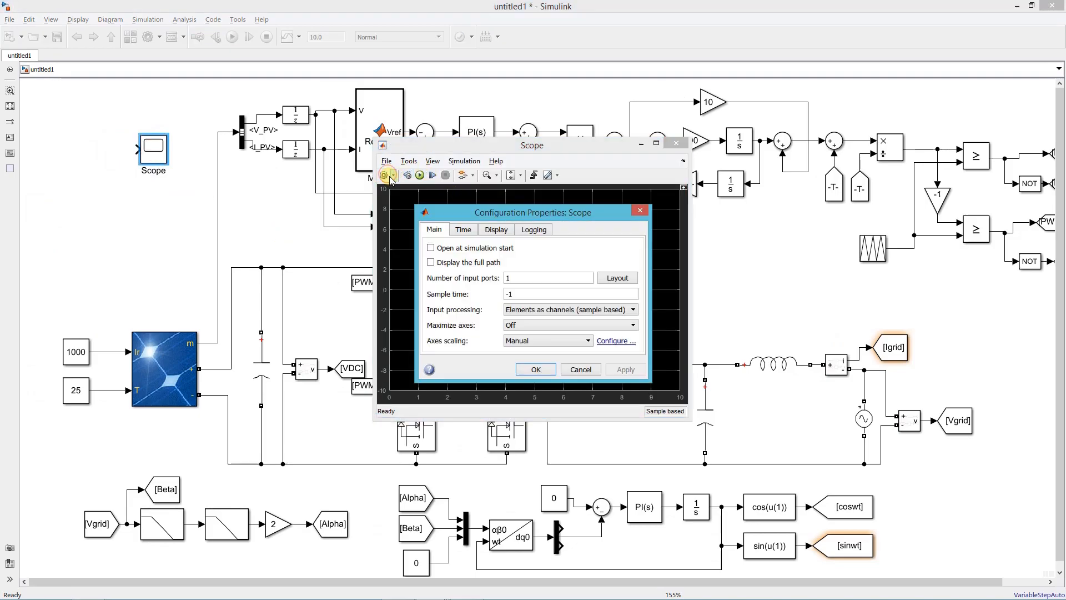
double_click(529, 279)
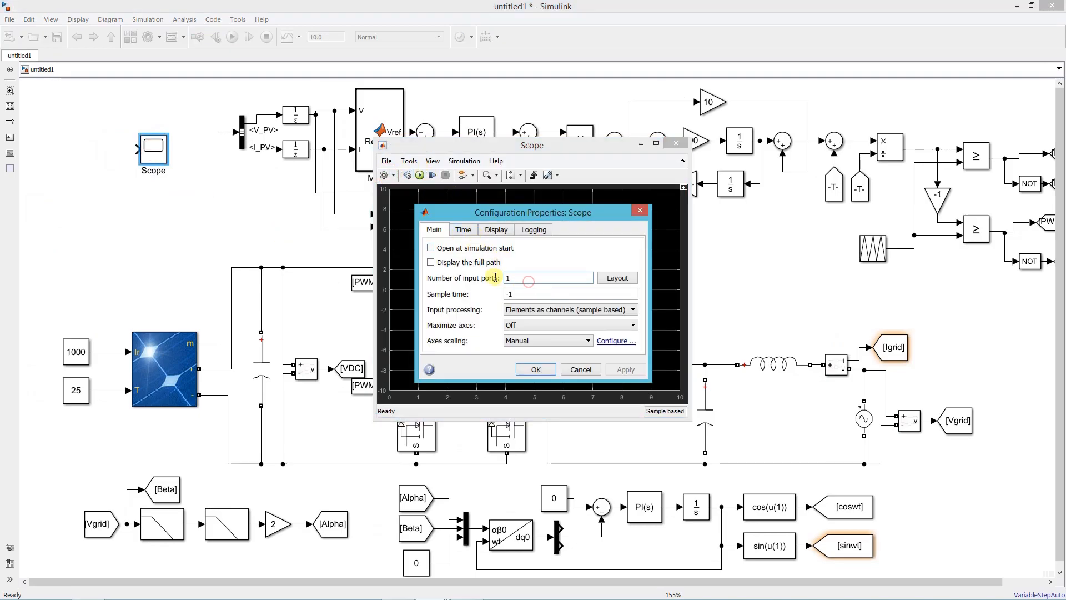
text(2)
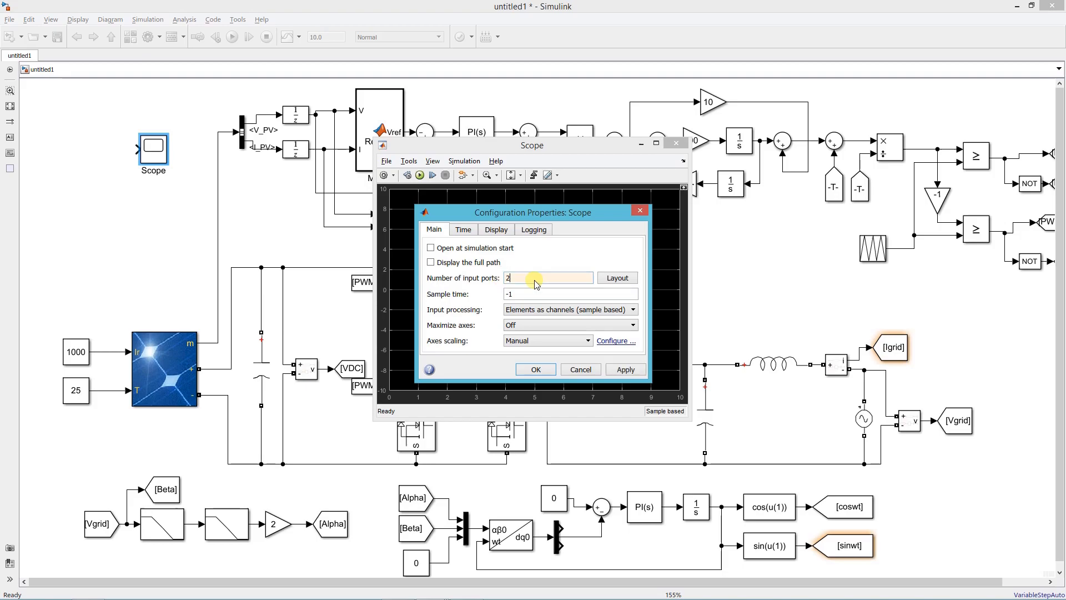
click(617, 277)
click(662, 322)
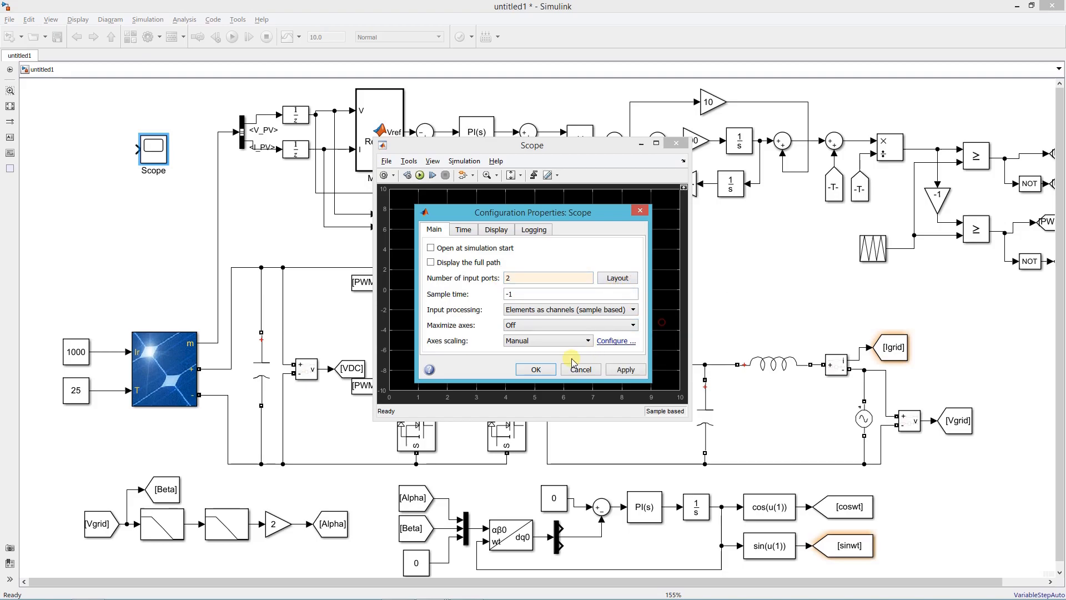
click(534, 370)
click(675, 144)
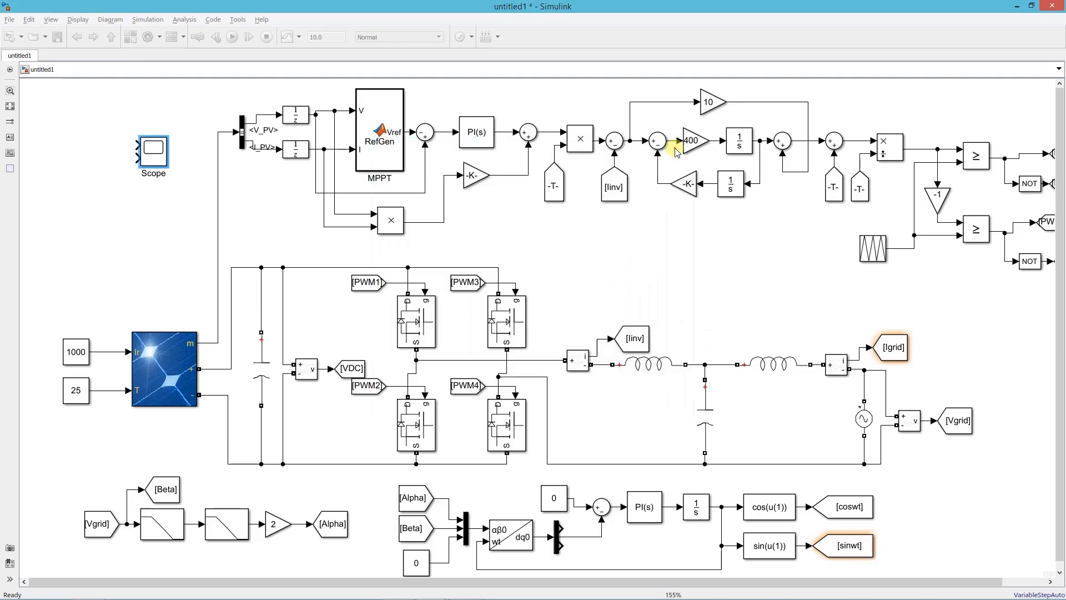
Create From blocks for Vgrid and Igrid, connect them to the Scope's two inputs and align them
click(959, 421)
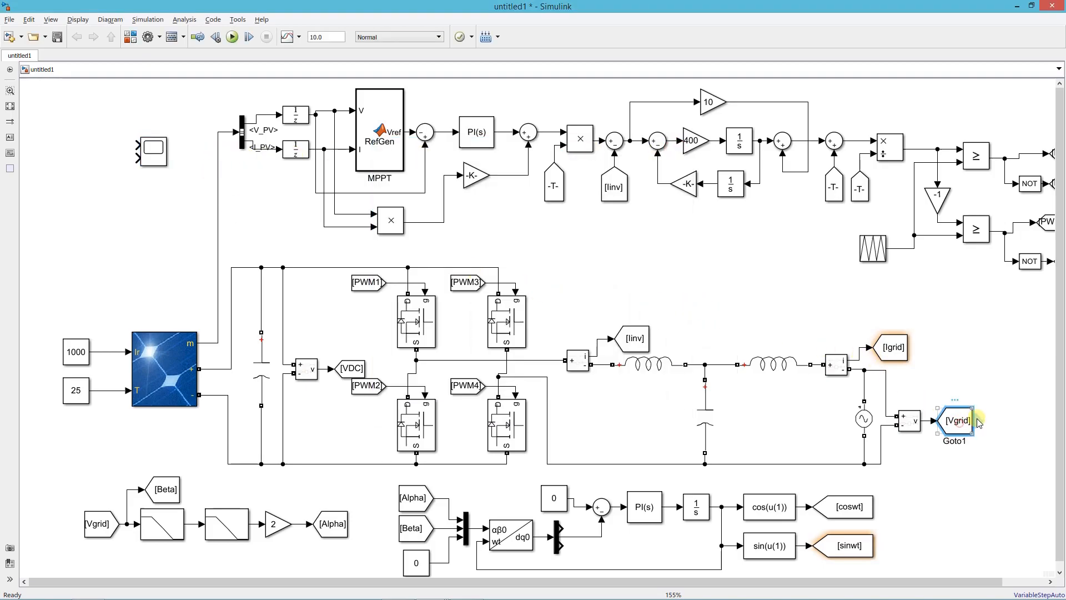
drag(731, 313, 138, 145)
click(886, 351)
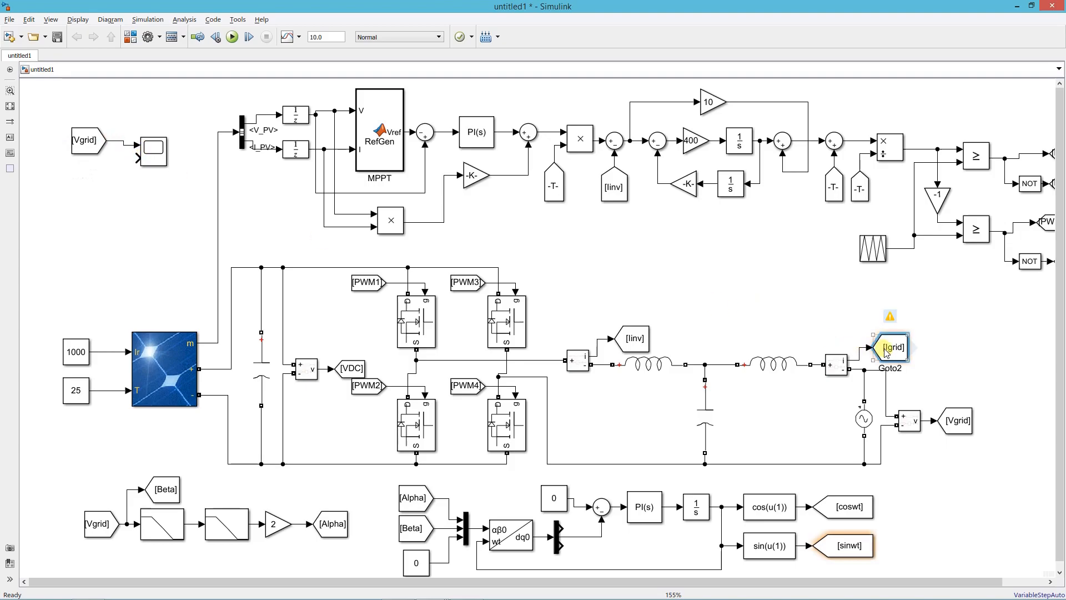
drag(903, 348, 139, 160)
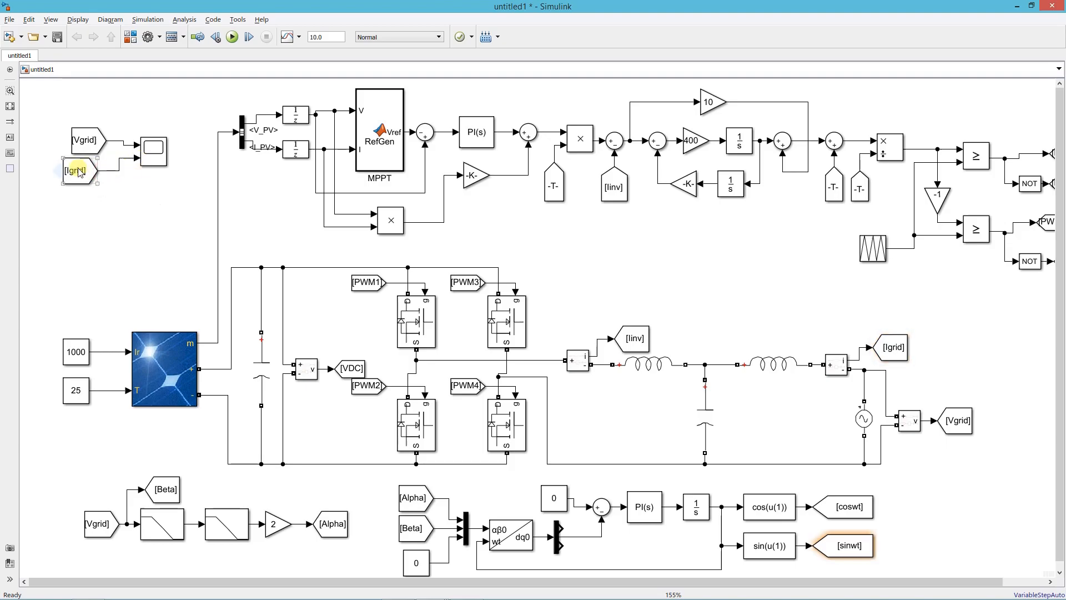
drag(75, 170, 84, 175)
Add a second Scope below the first one and shift the existing Scope with its Vgrid and Igrid From blocks slightly towards the bus selector
double_click(156, 230)
text(scope)
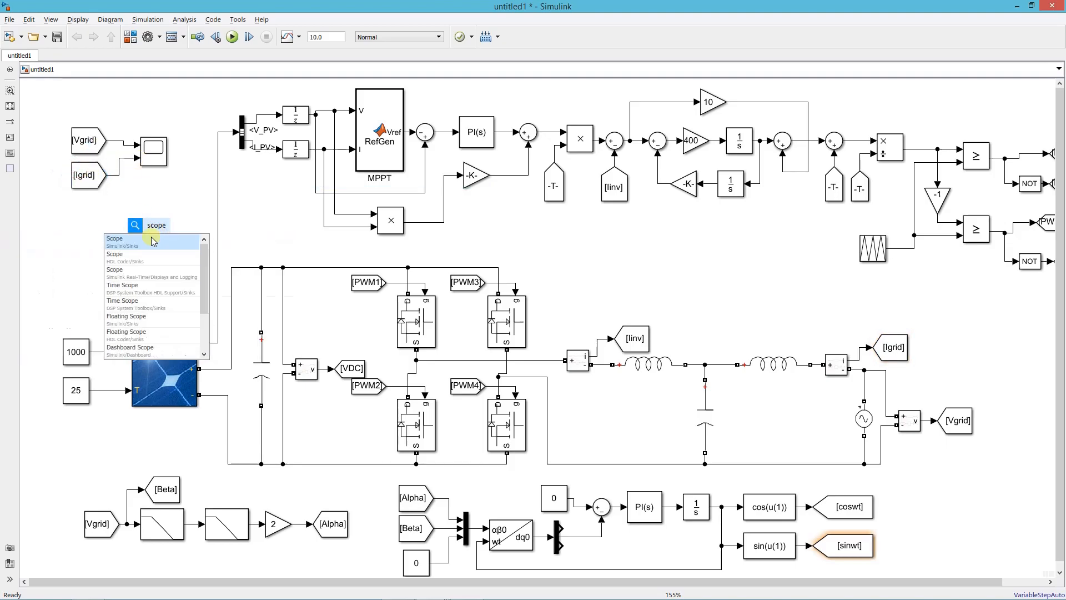
key(Return)
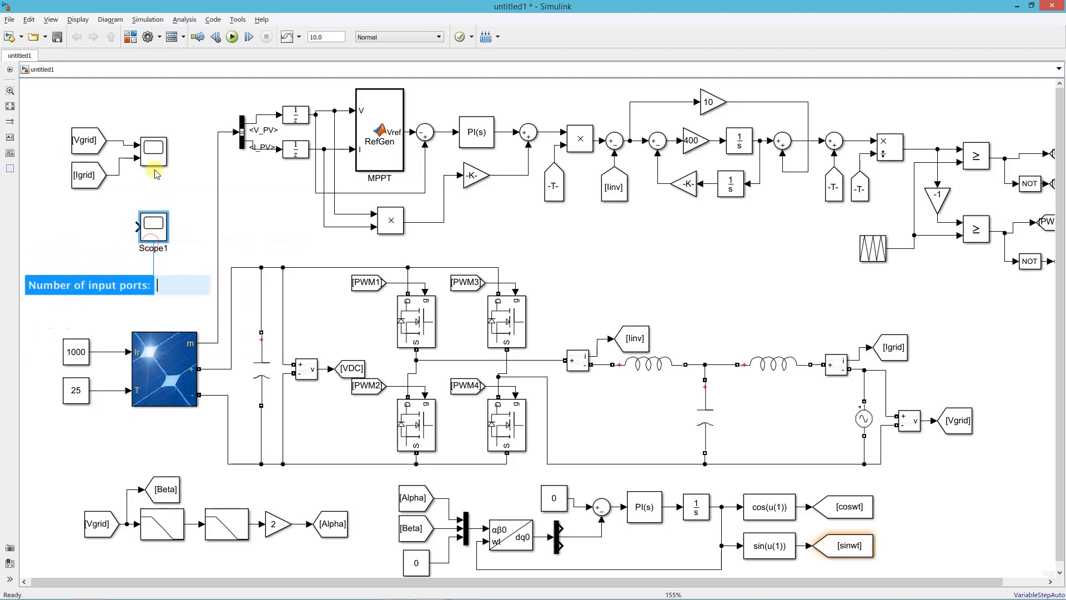
drag(78, 115, 182, 165)
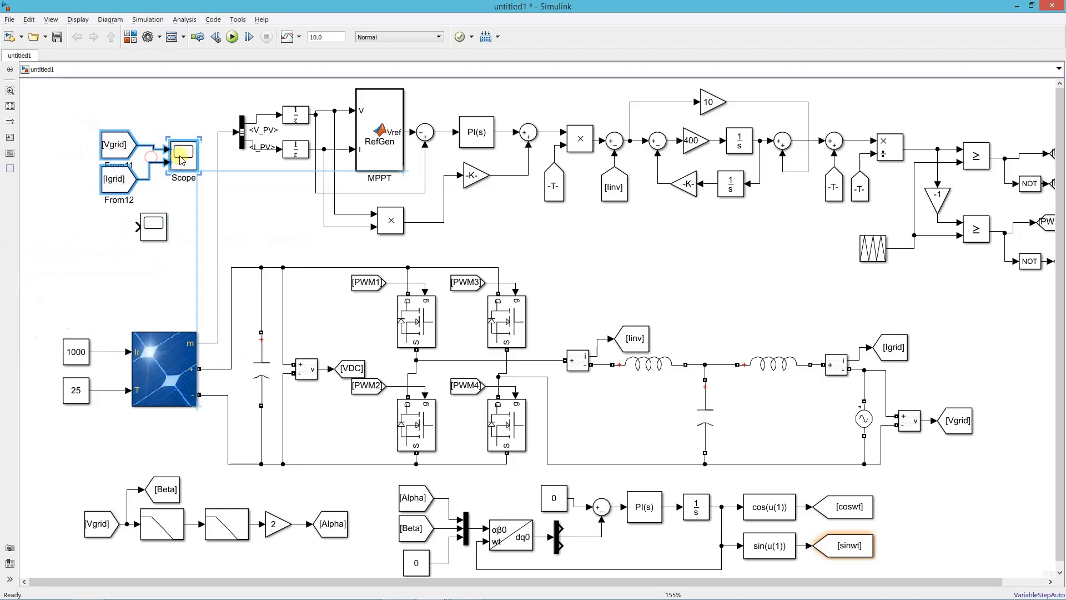
click(180, 197)
Duplicate the Igrid From block, connect the copy to the second Scope's input and fit the whole model in view
click(111, 180)
drag(111, 180, 98, 226)
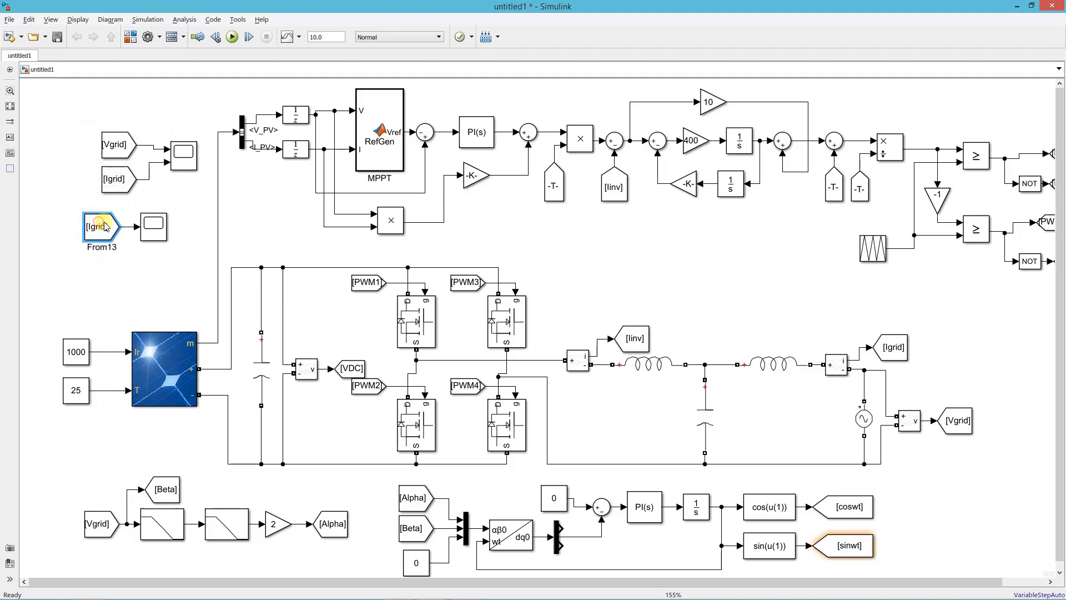
click(9, 105)
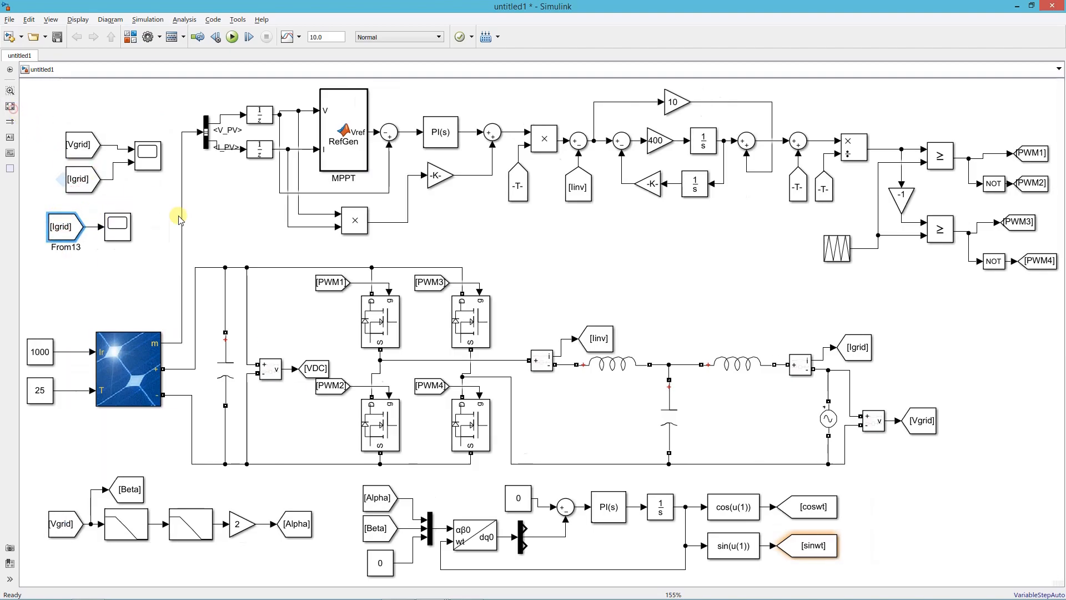
click(232, 216)
Add a powergui block in the empty area between the control loop and the LCL filter
double_click(531, 244)
text(power)
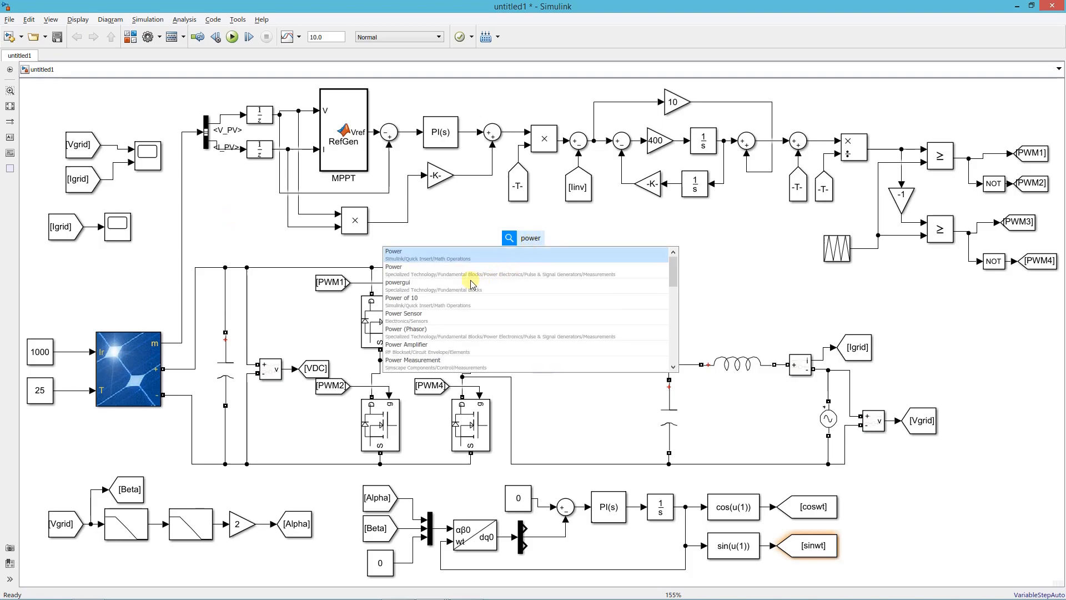
click(471, 285)
drag(525, 229, 638, 258)
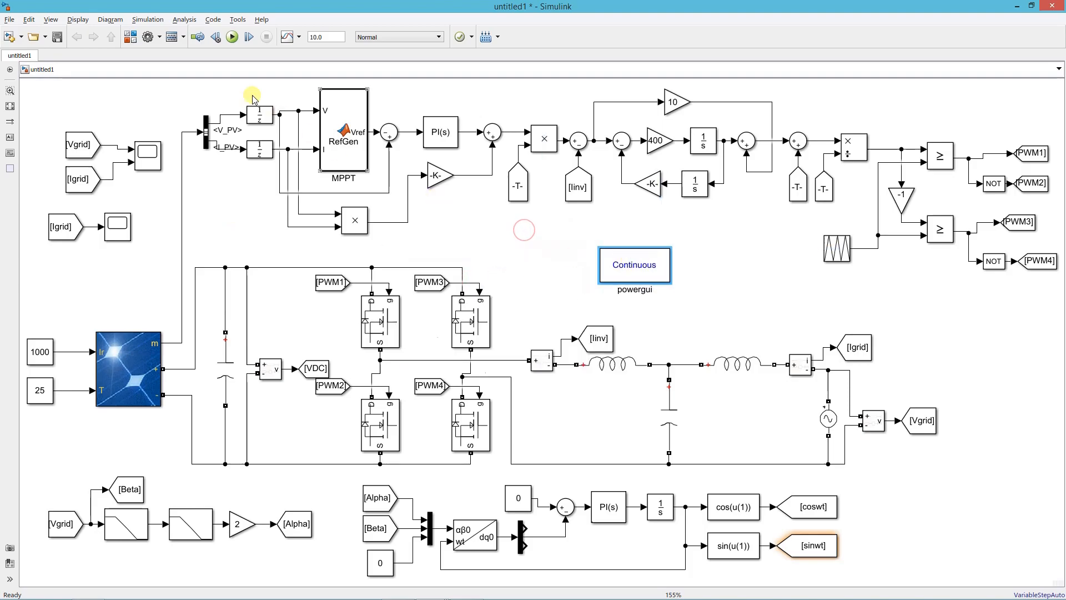
Configure the model solver as Fixed-step with a fundamental sample time of 1e-6
click(148, 37)
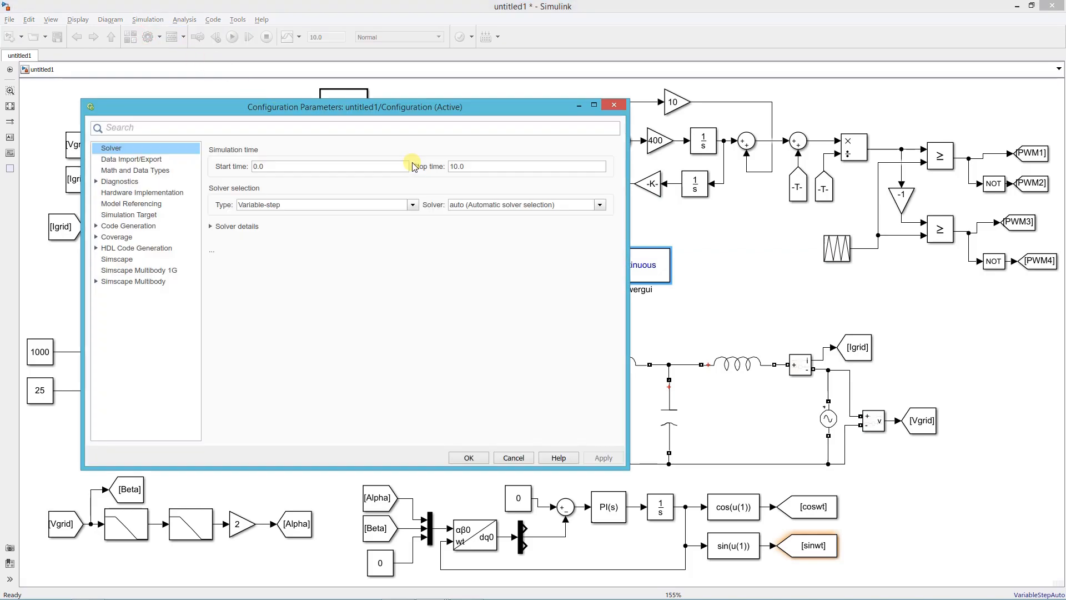
click(278, 206)
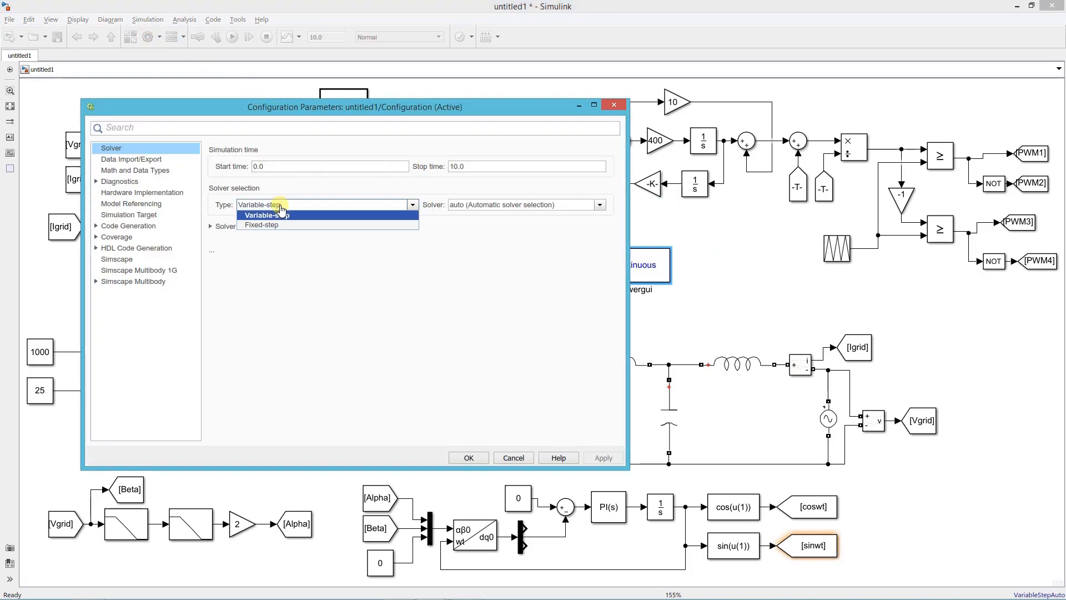
click(279, 225)
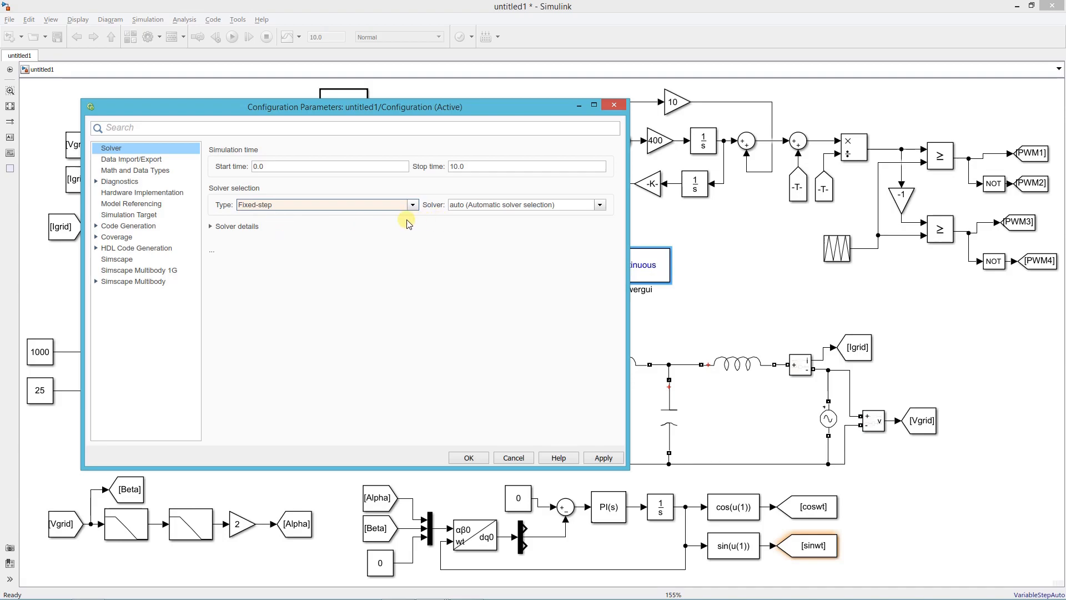
click(241, 227)
double_click(383, 250)
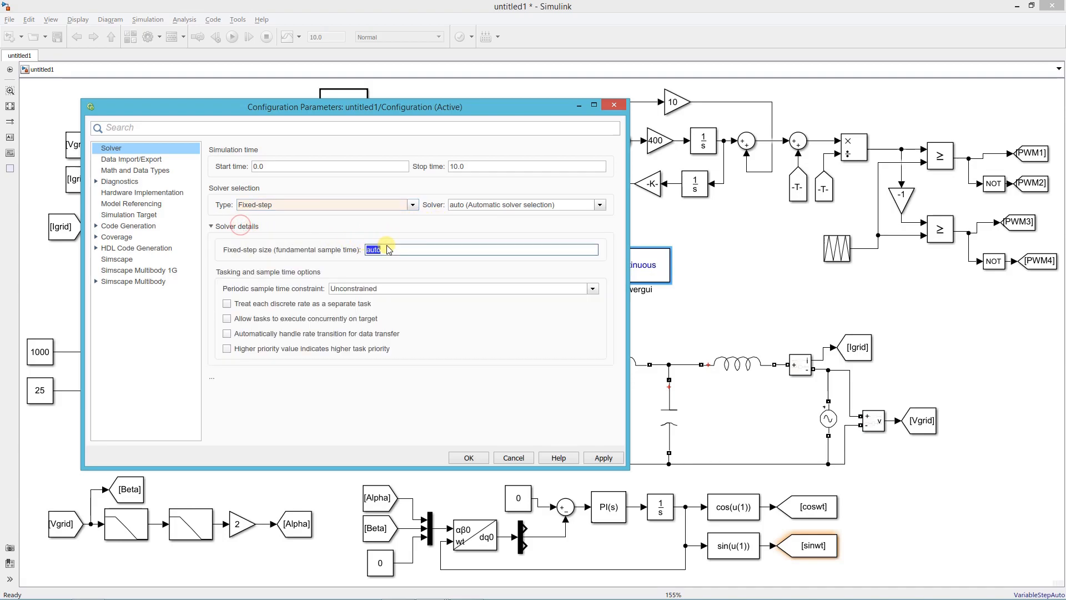
text(1e-6)
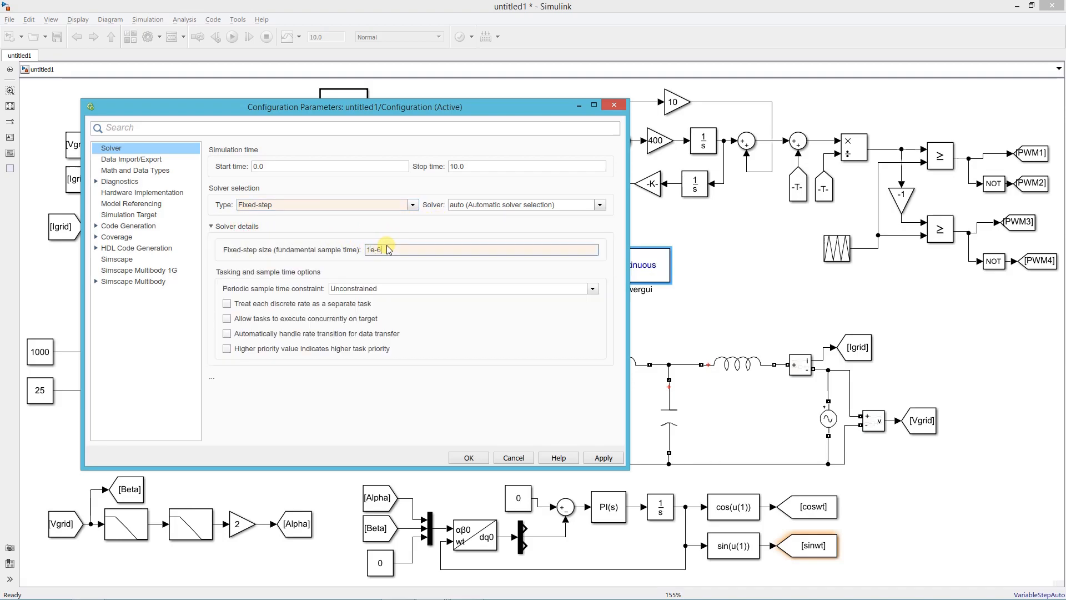
click(603, 458)
click(469, 458)
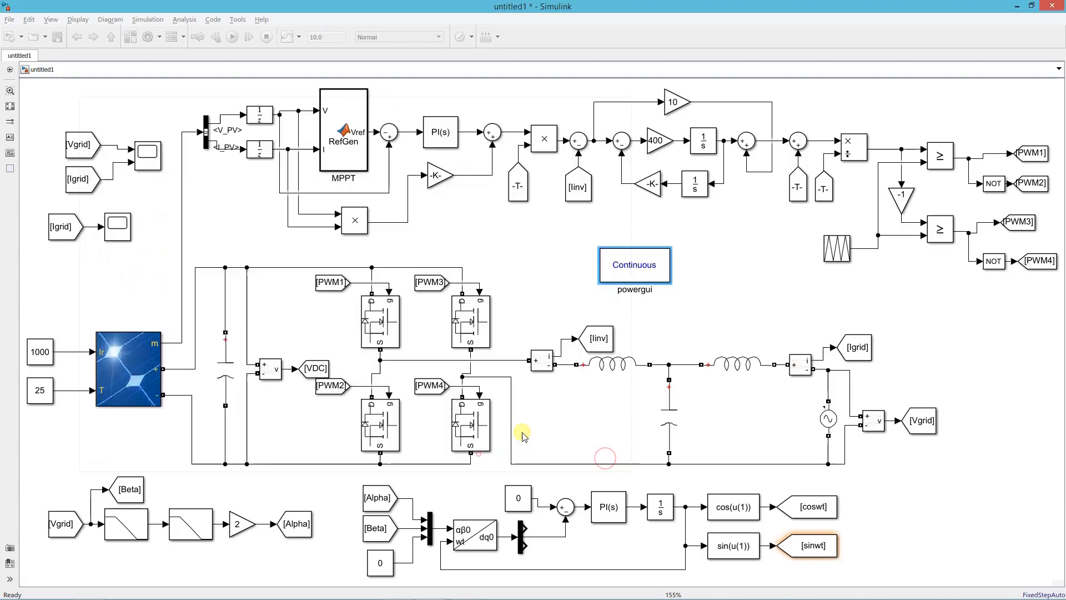
Check the solver settings in the powergui block's parameters and close them
double_click(639, 272)
drag(533, 186, 806, 155)
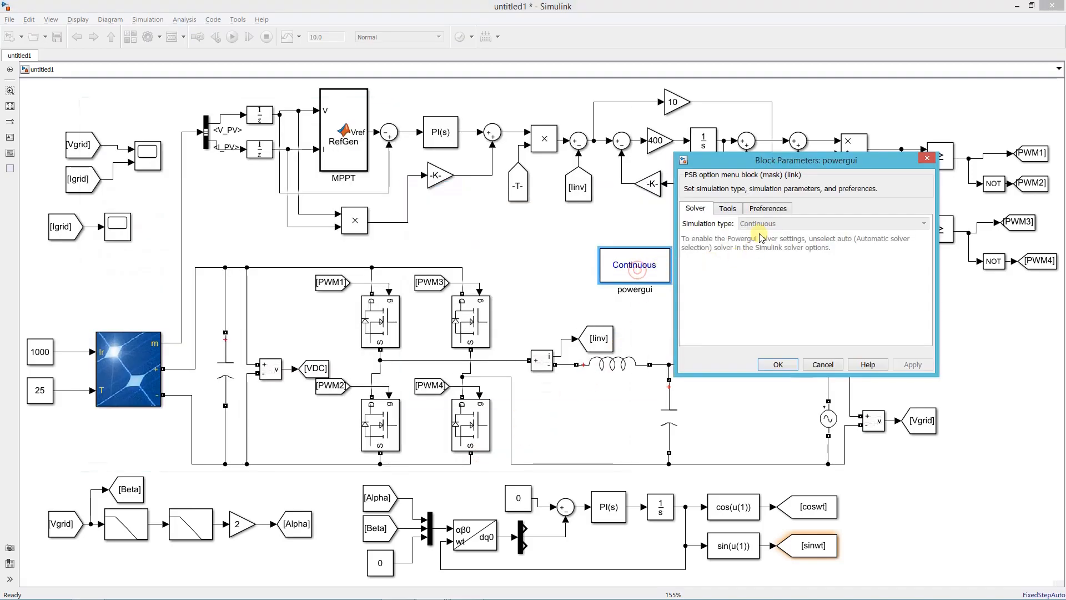
click(771, 366)
Add a Display block fed by the PV voltage-current product's output and set the simulation stop time to 3.5
double_click(511, 235)
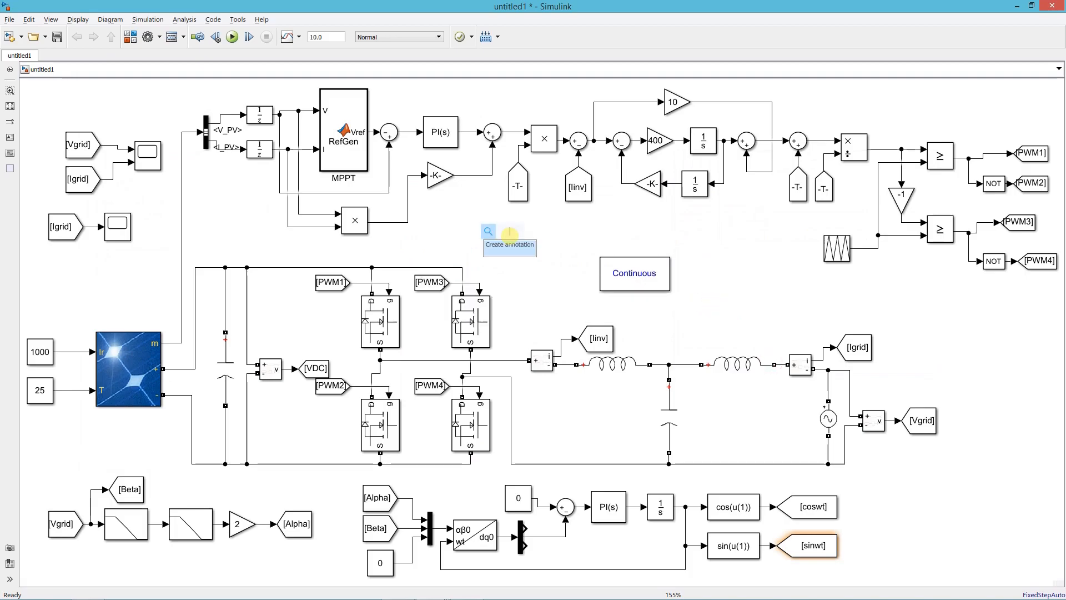
text(displa)
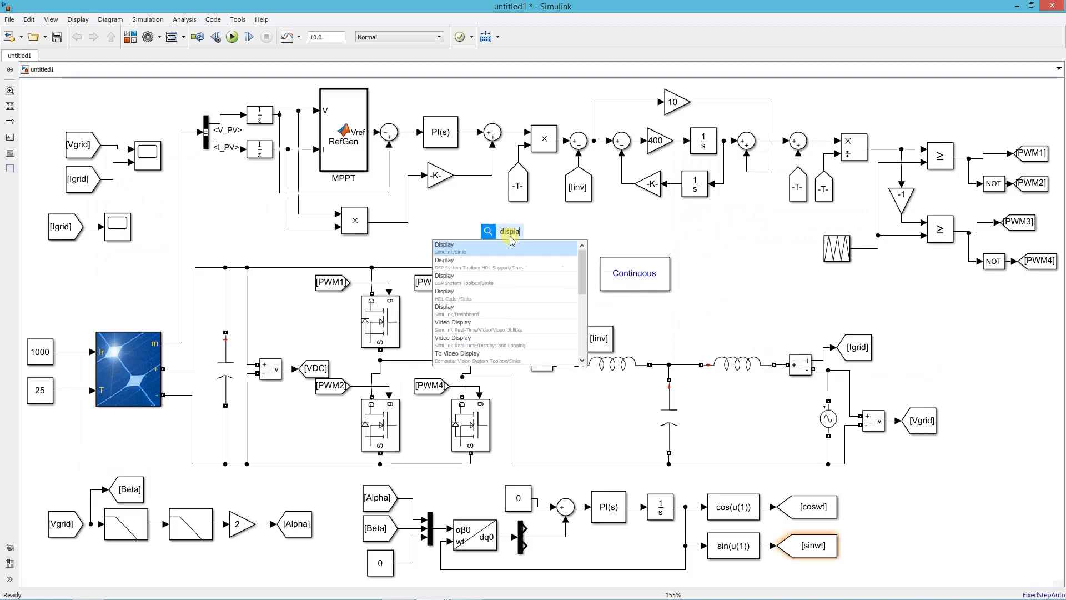
click(508, 245)
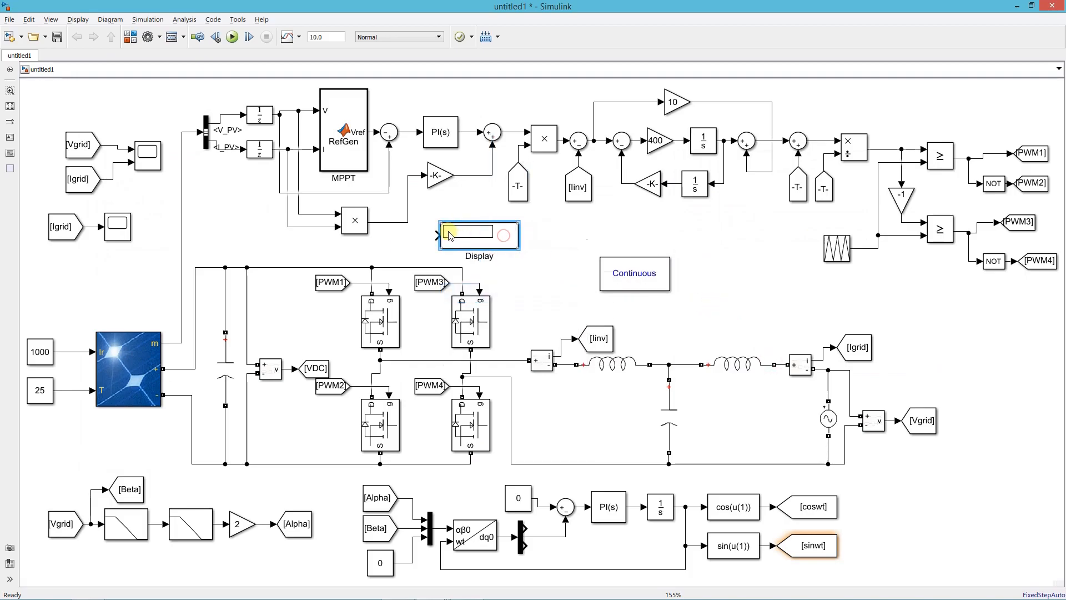
drag(434, 230, 409, 221)
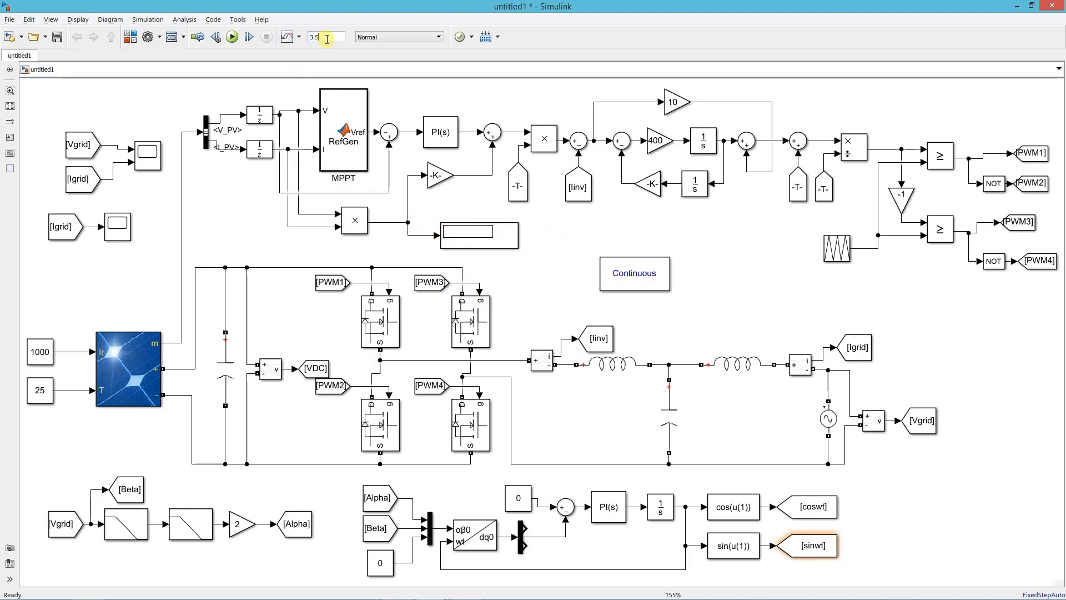
Set the grid AC voltage source to 325 V peak amplitude and 50 Hz, and save the model as Final
double_click(828, 419)
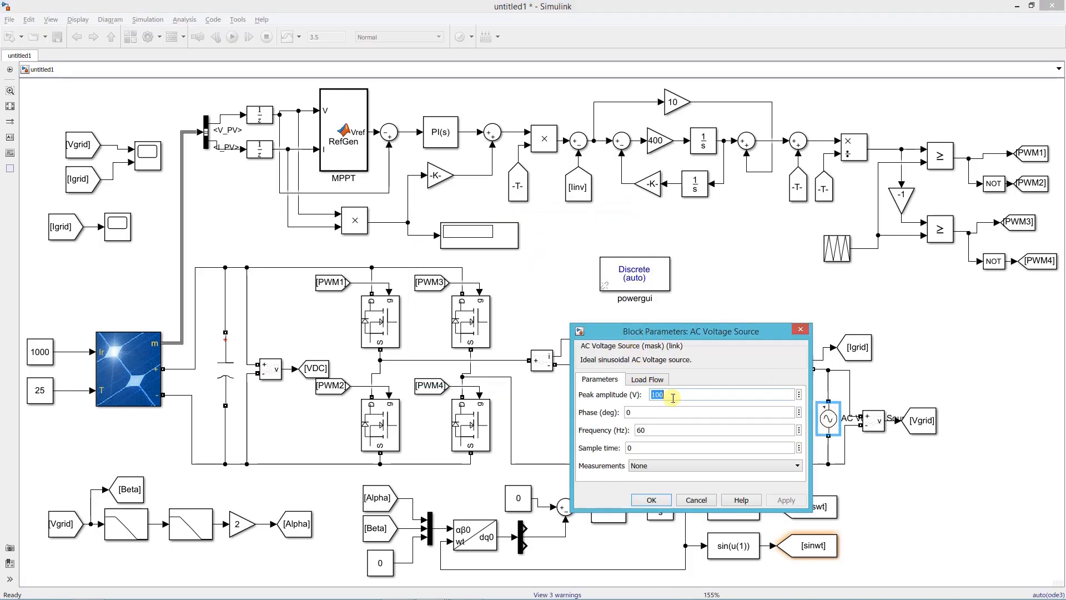
text(32)
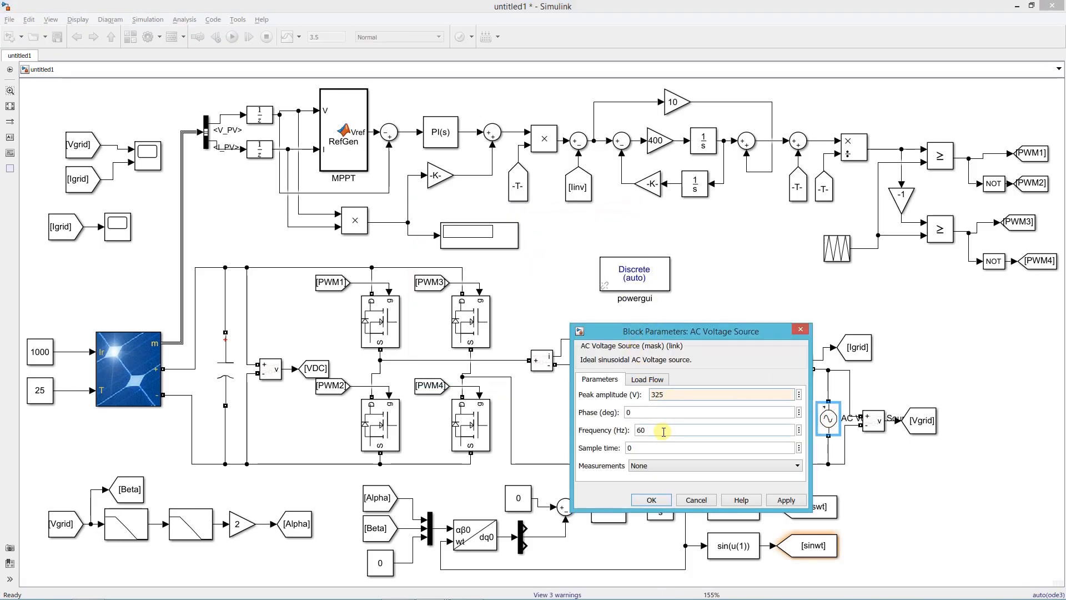
text(50)
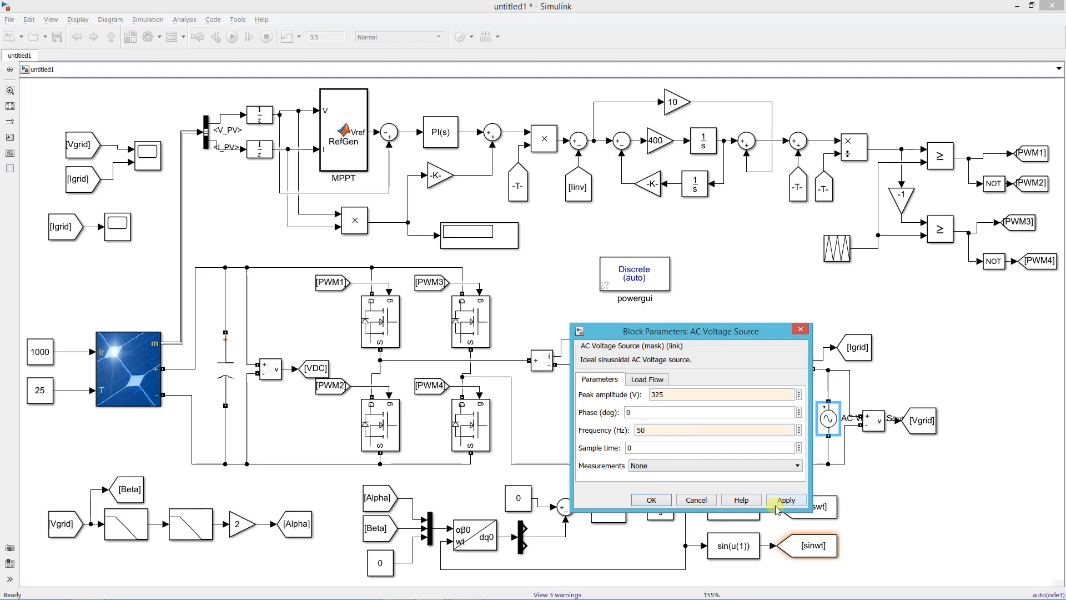
click(785, 500)
click(651, 499)
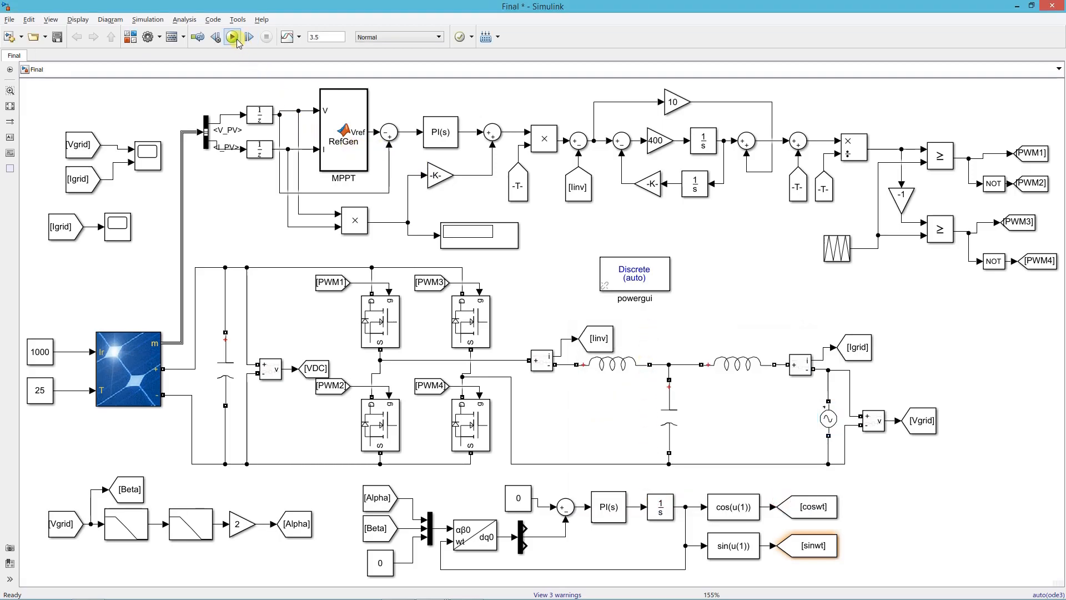
Run the simulation and set the PV array's irradiance constant to 500 while it is running
click(232, 37)
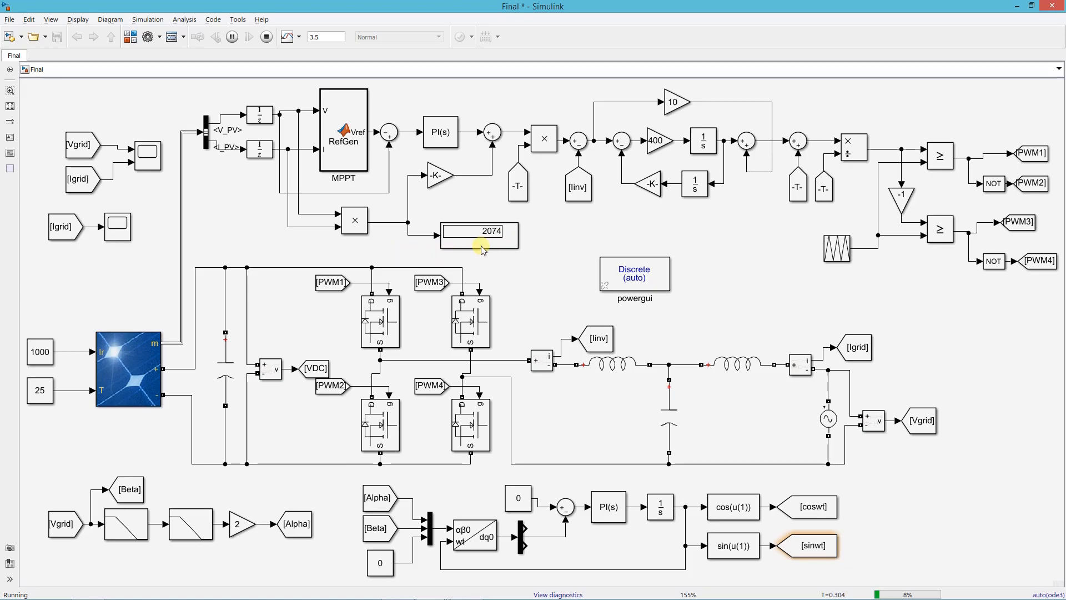
click(40, 356)
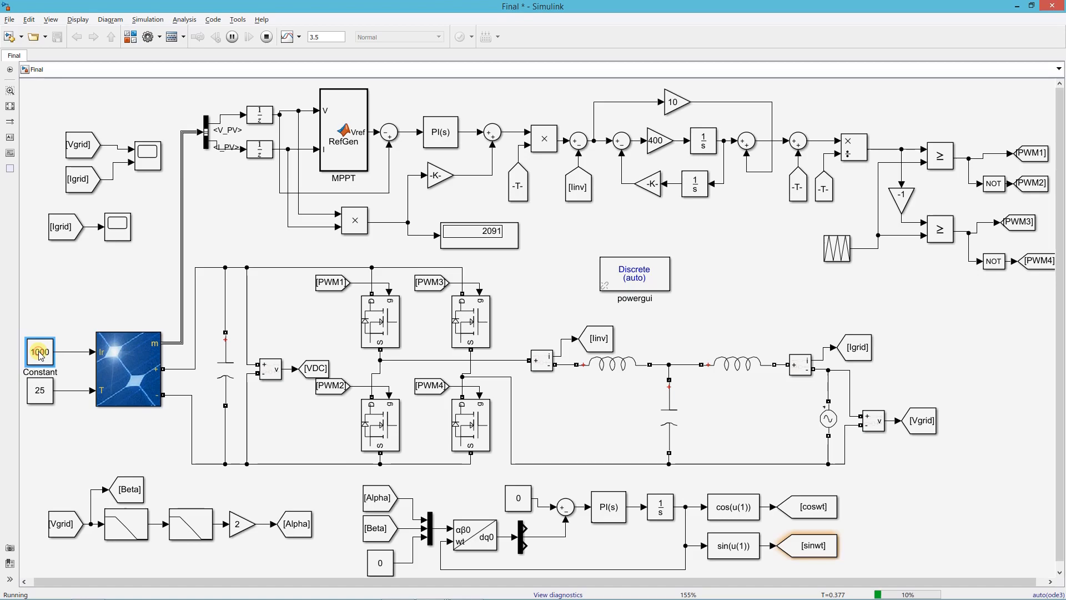
drag(139, 283, 623, 156)
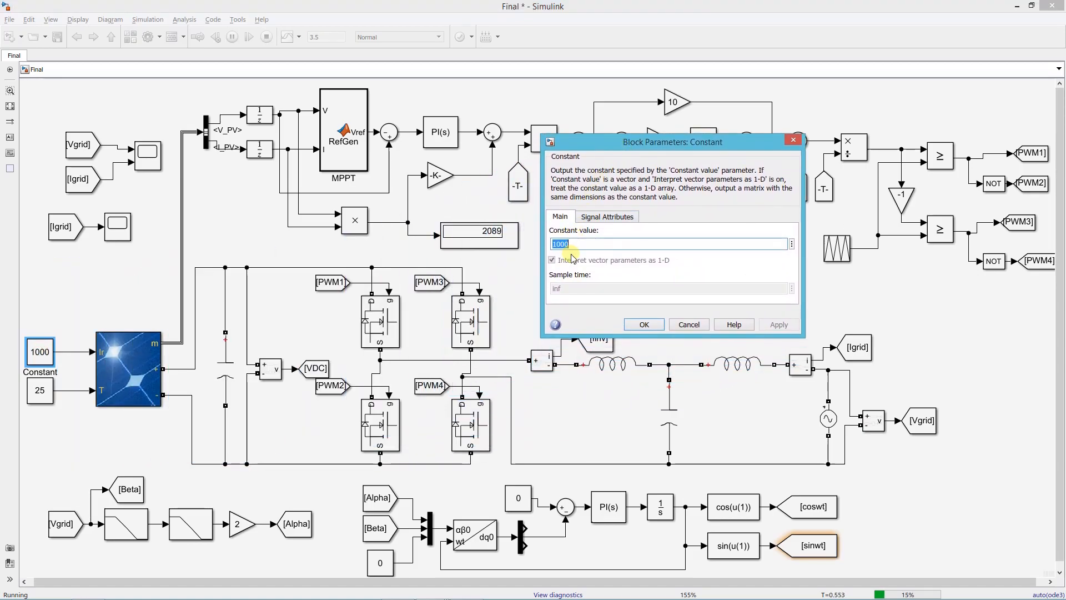
text(5)
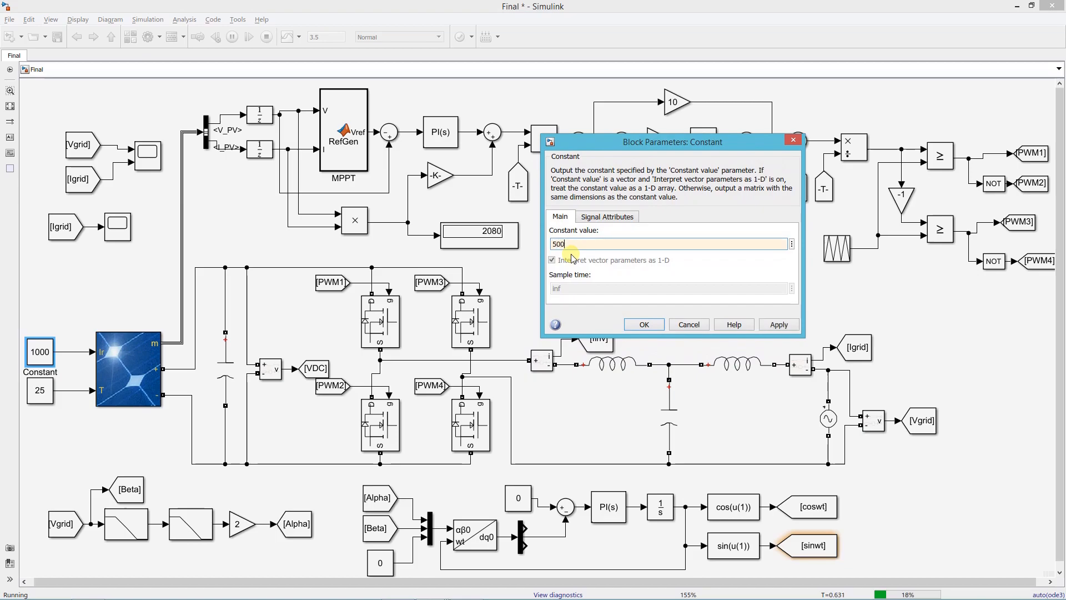
click(778, 324)
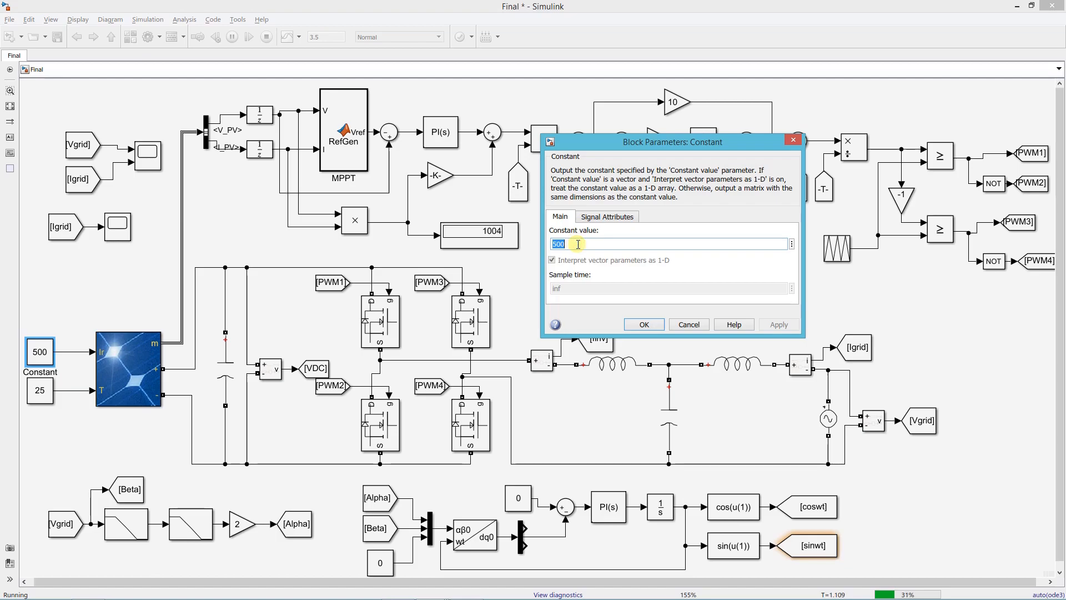
Change the irradiance constant to 250 and then back to 500 during the running simulation
text(25)
click(779, 325)
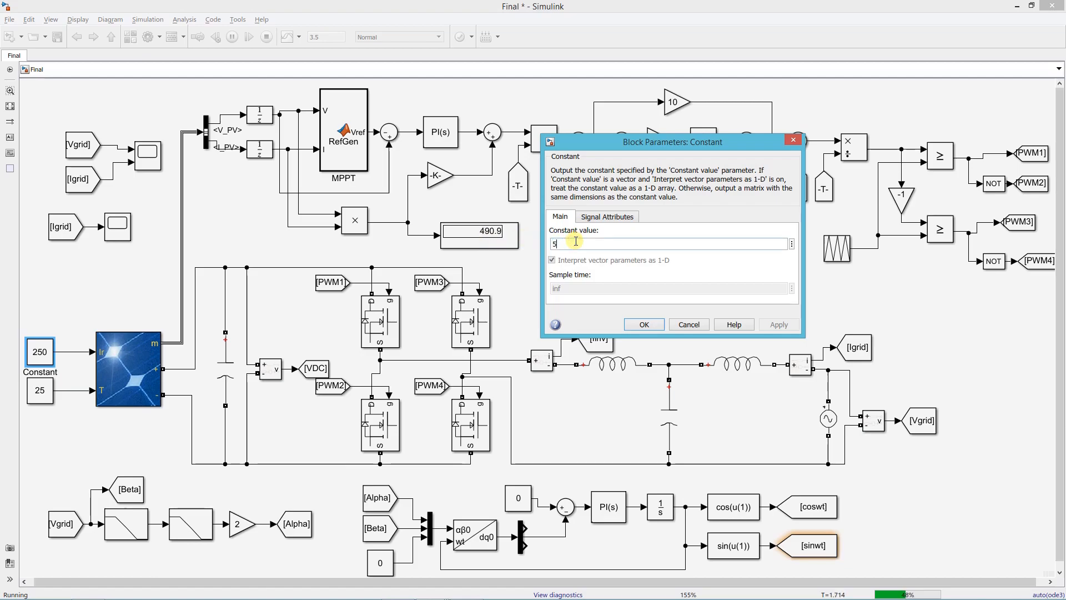
text(00)
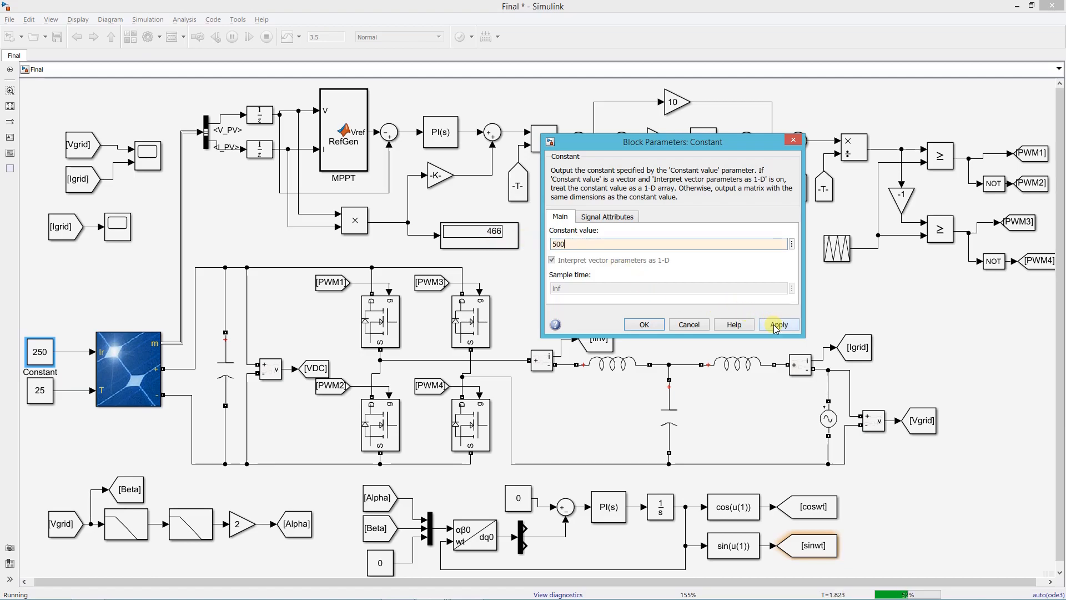
click(777, 324)
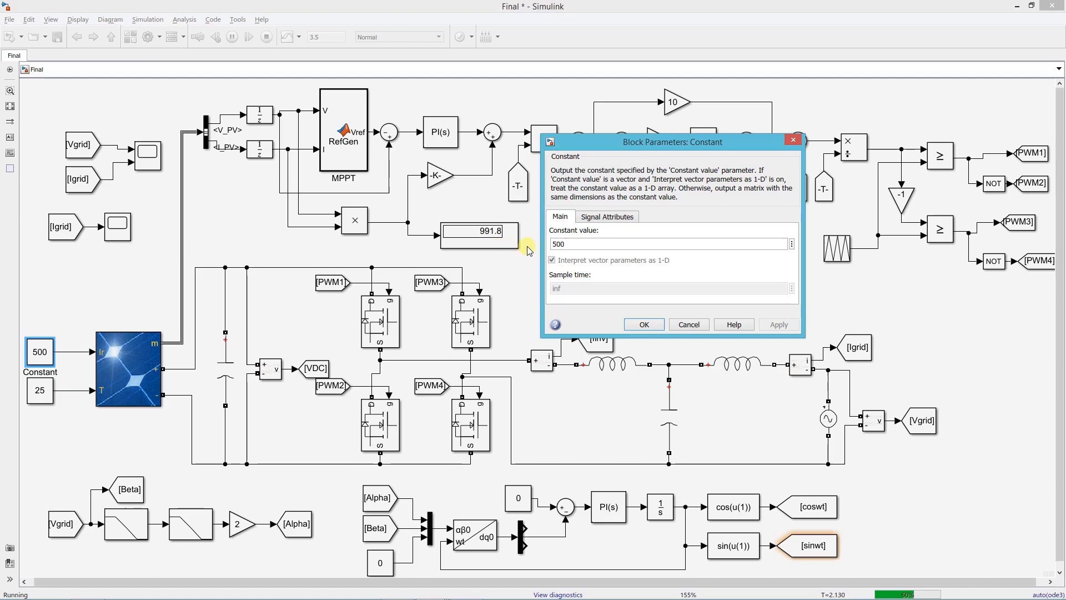
Raise the irradiance constant to 750 and then to 1000 during the running simulation
double_click(578, 246)
text(750)
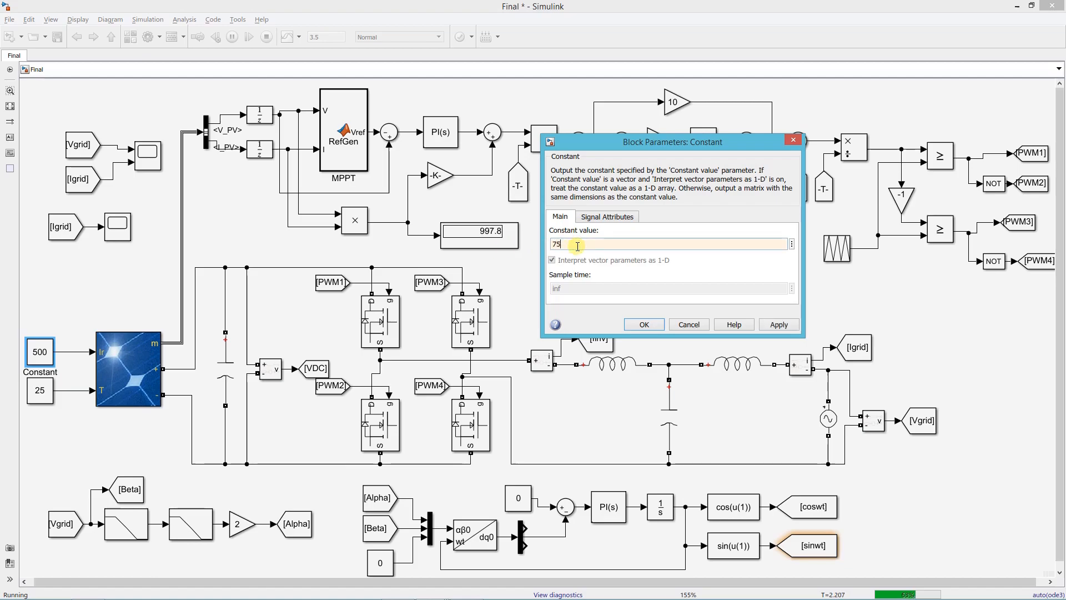
click(776, 325)
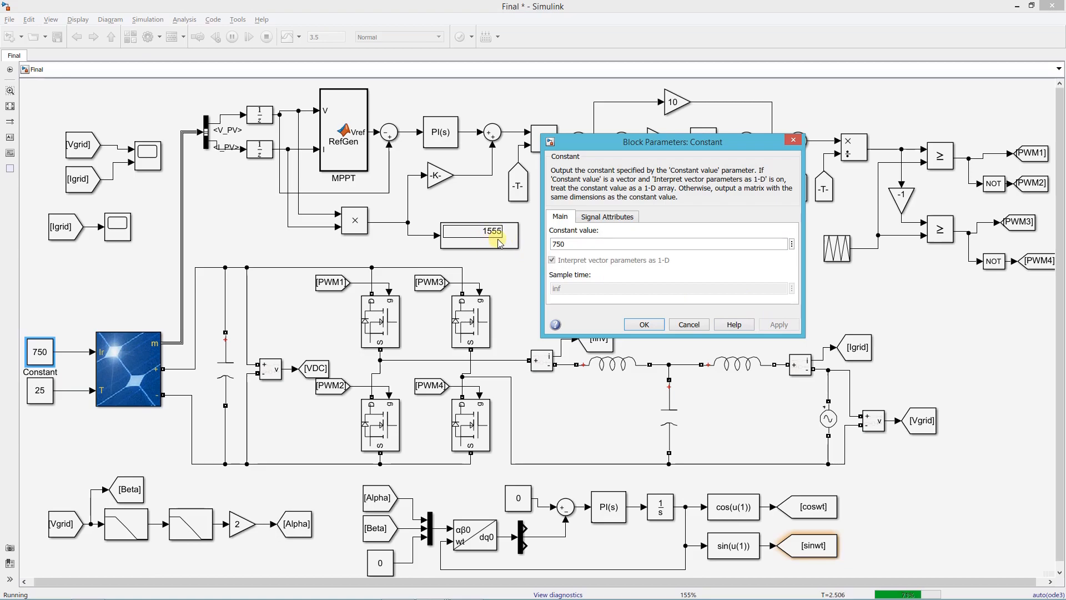
double_click(557, 244)
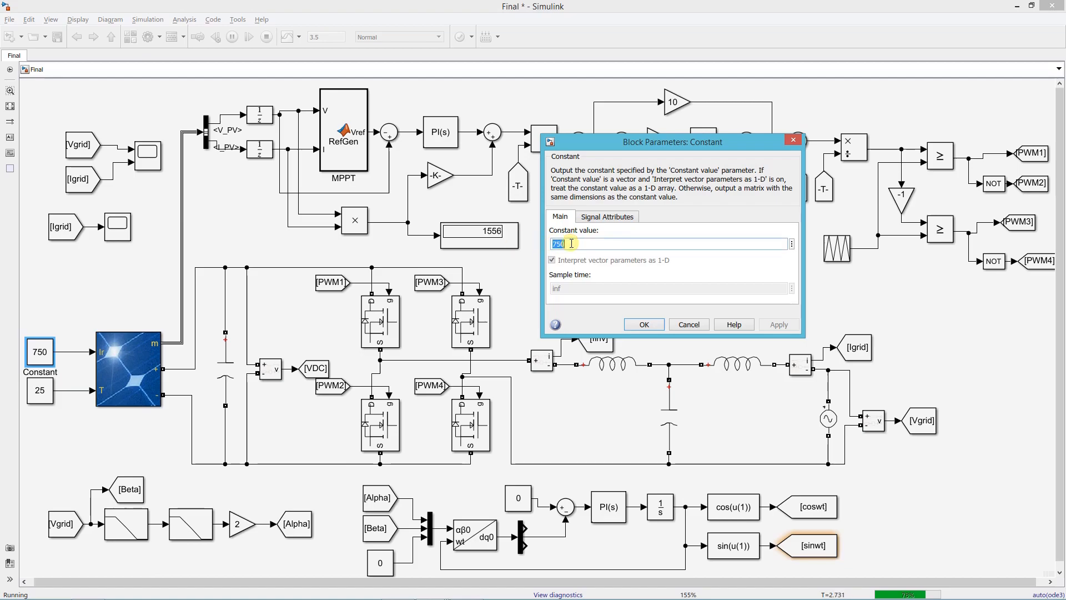
text(1000)
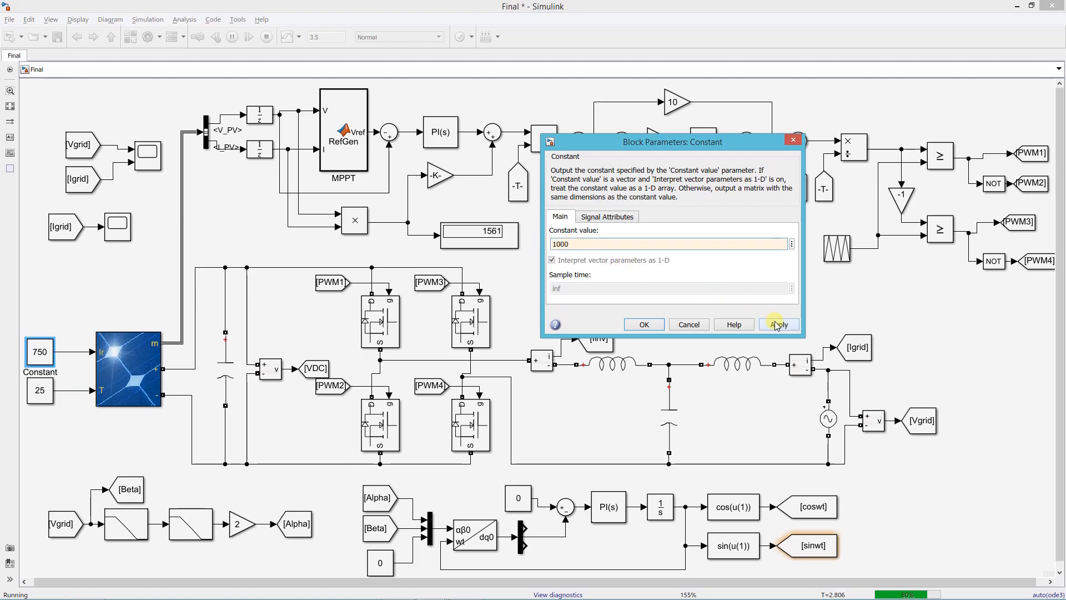
click(778, 325)
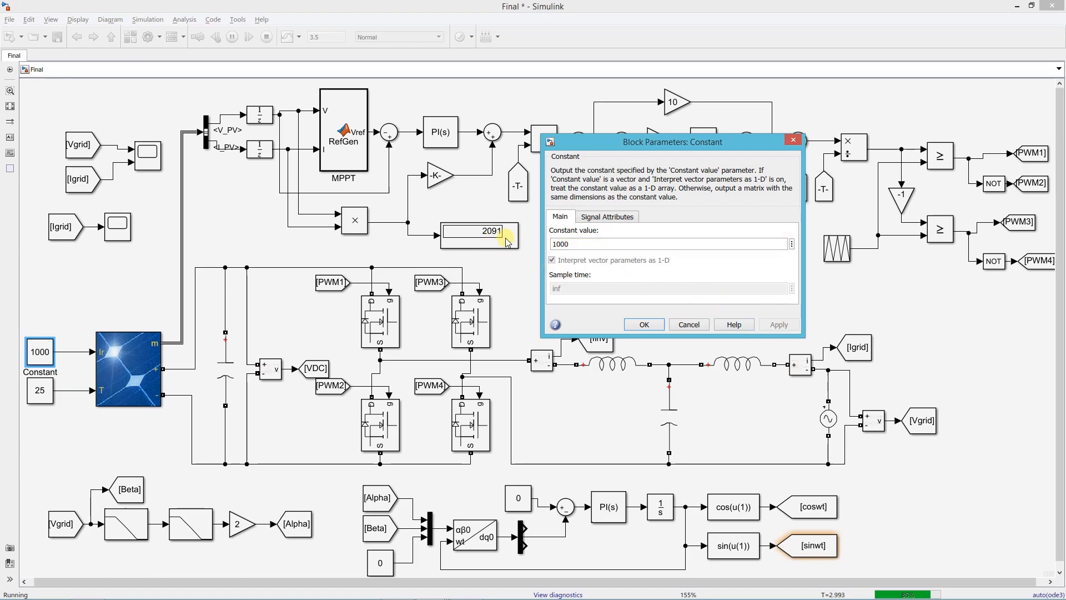
Accept the irradiance constant, rerun the simulation, and inspect the grid current waveform closely in its single-input scope before stopping the run
click(644, 325)
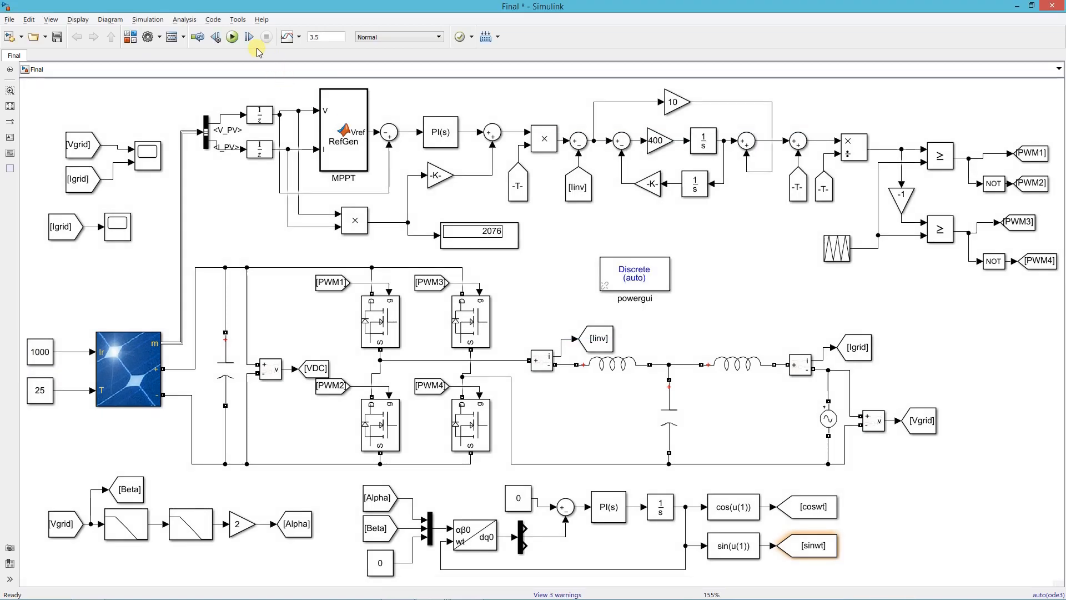
click(232, 37)
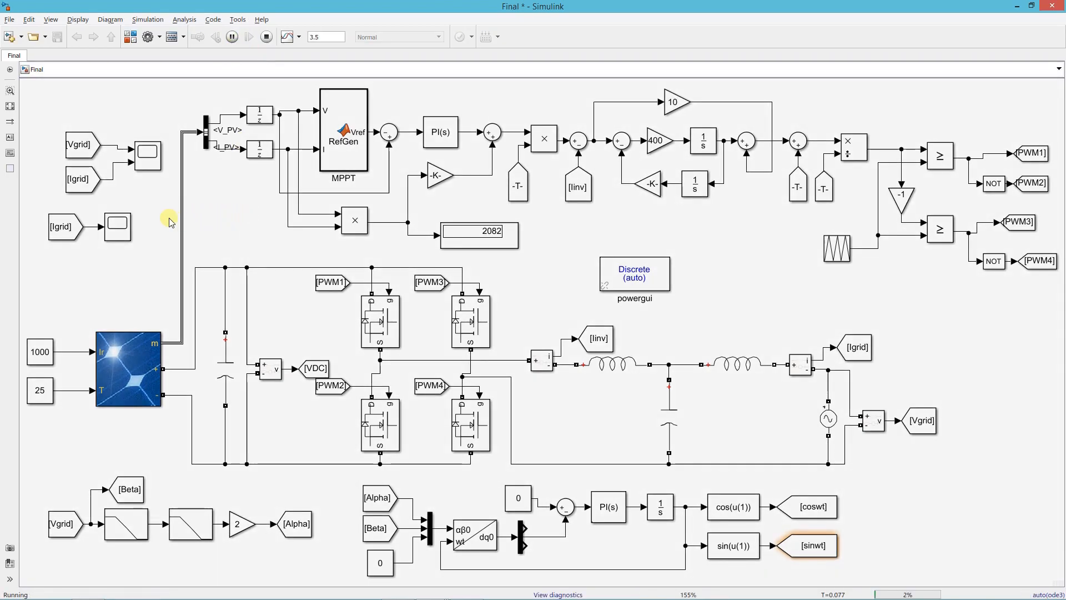
double_click(114, 227)
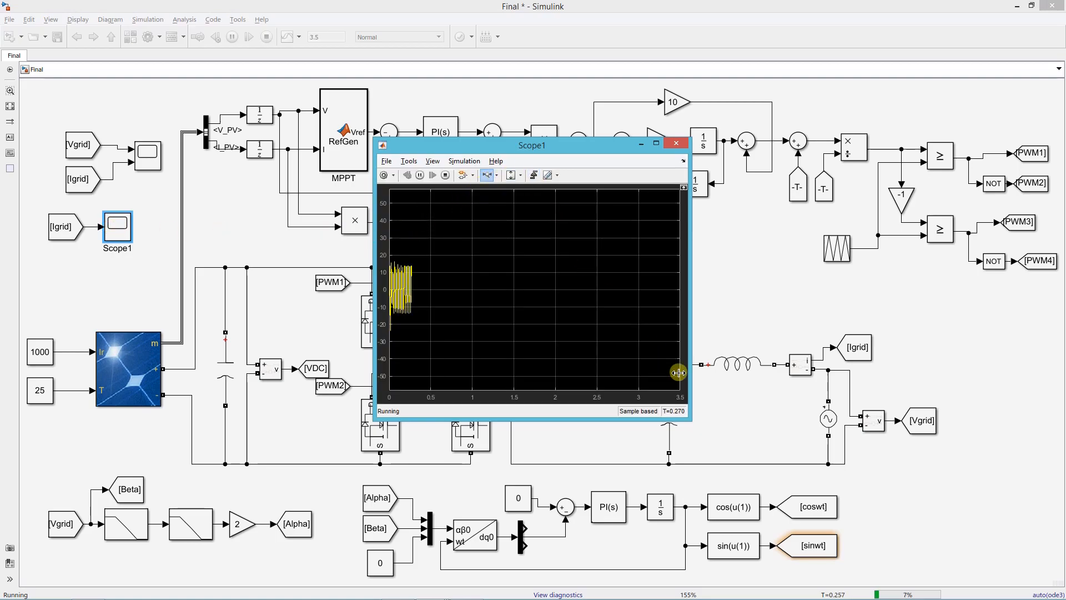
click(656, 143)
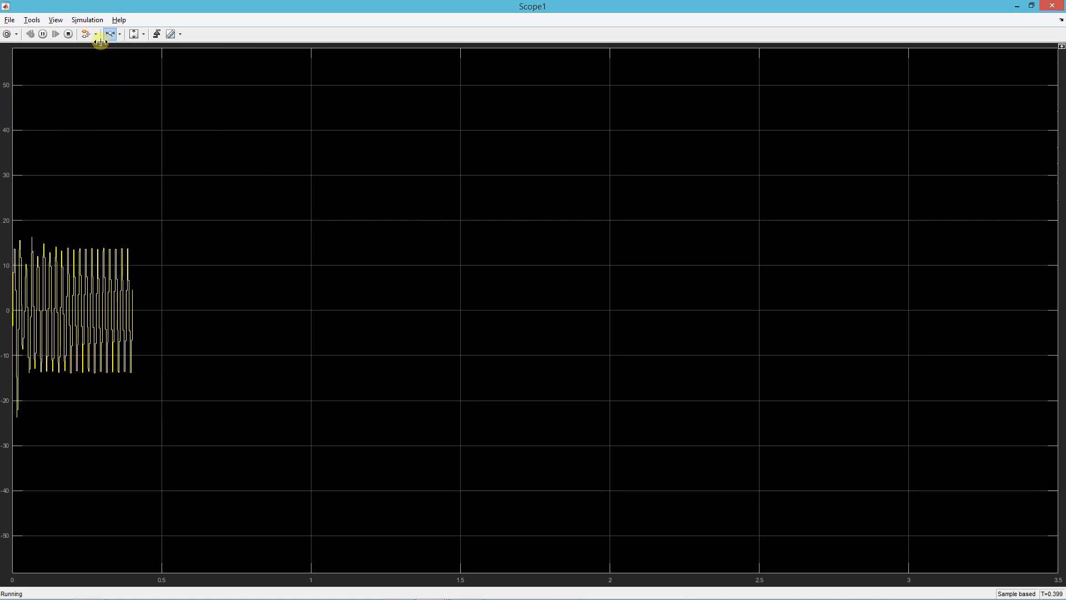
drag(208, 186, 236, 186)
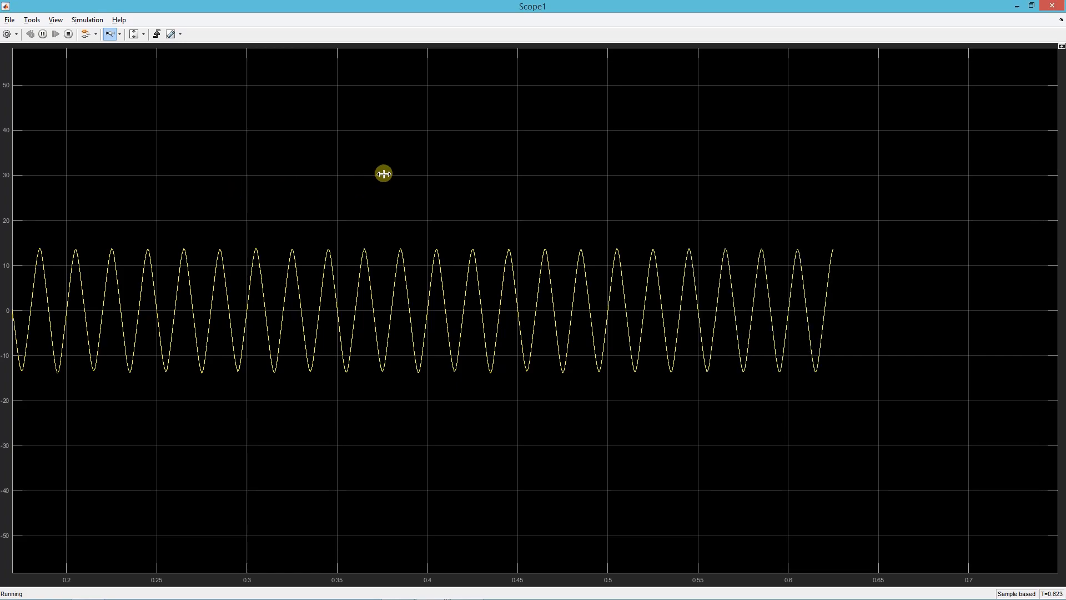
click(1055, 5)
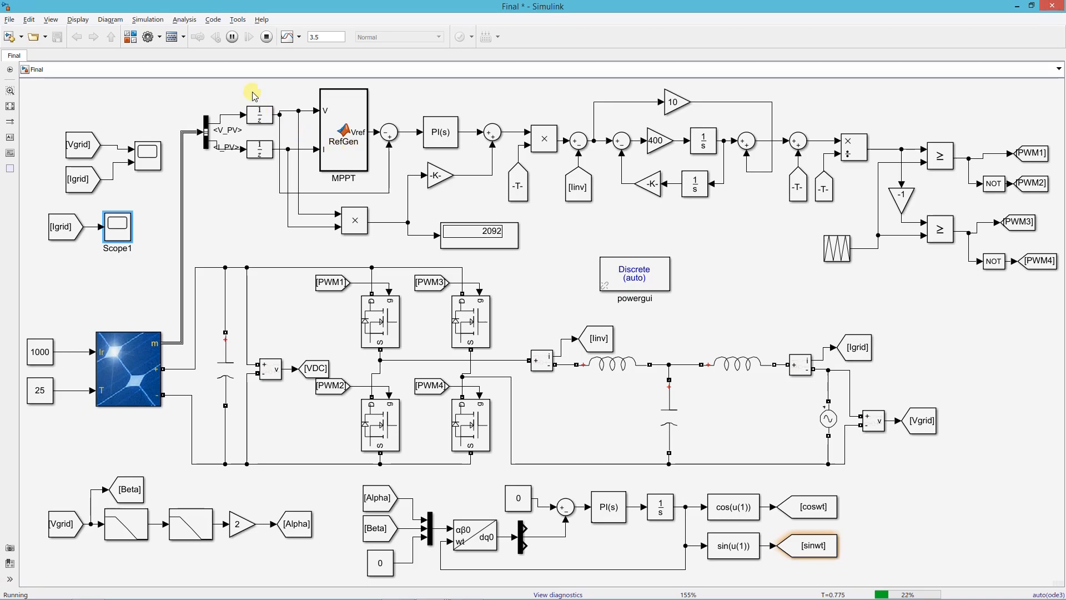
click(267, 37)
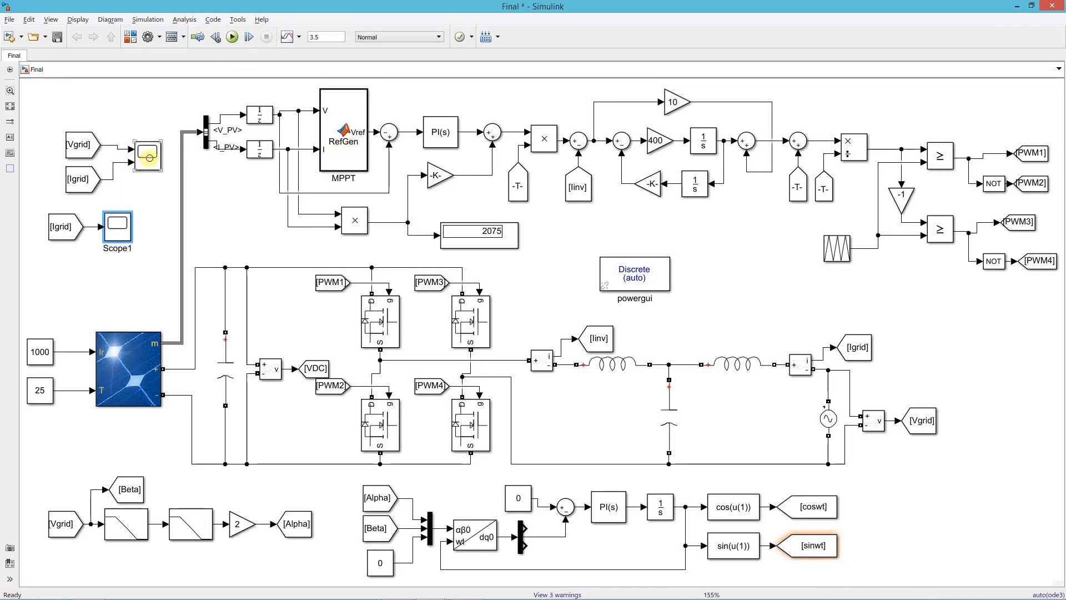
Compare the grid voltage and grid current waveforms in the two-input scope, magnified to a few cycles
click(150, 161)
double_click(150, 161)
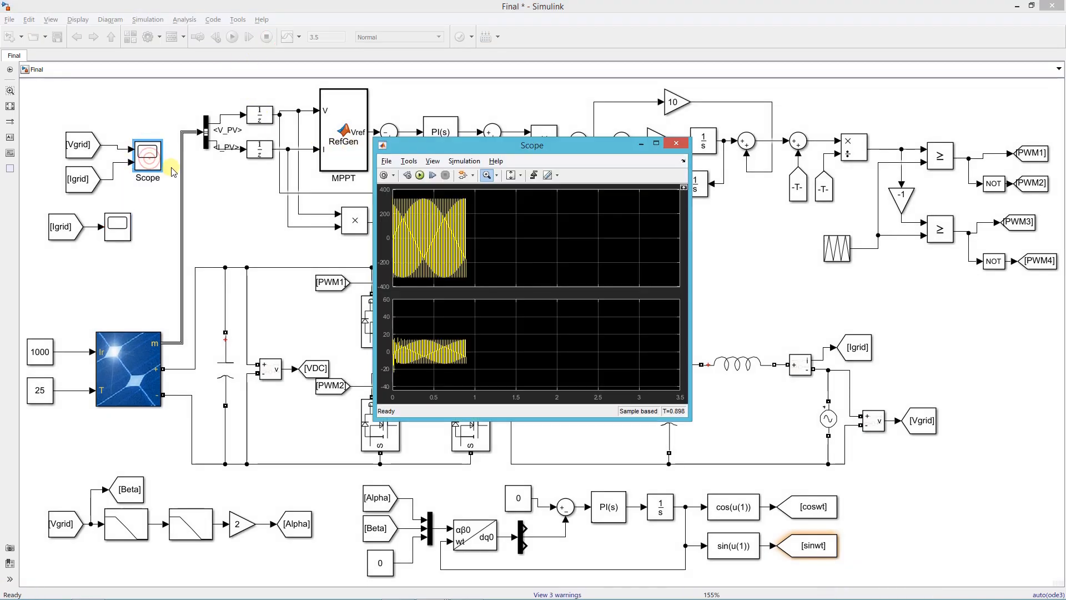
click(661, 142)
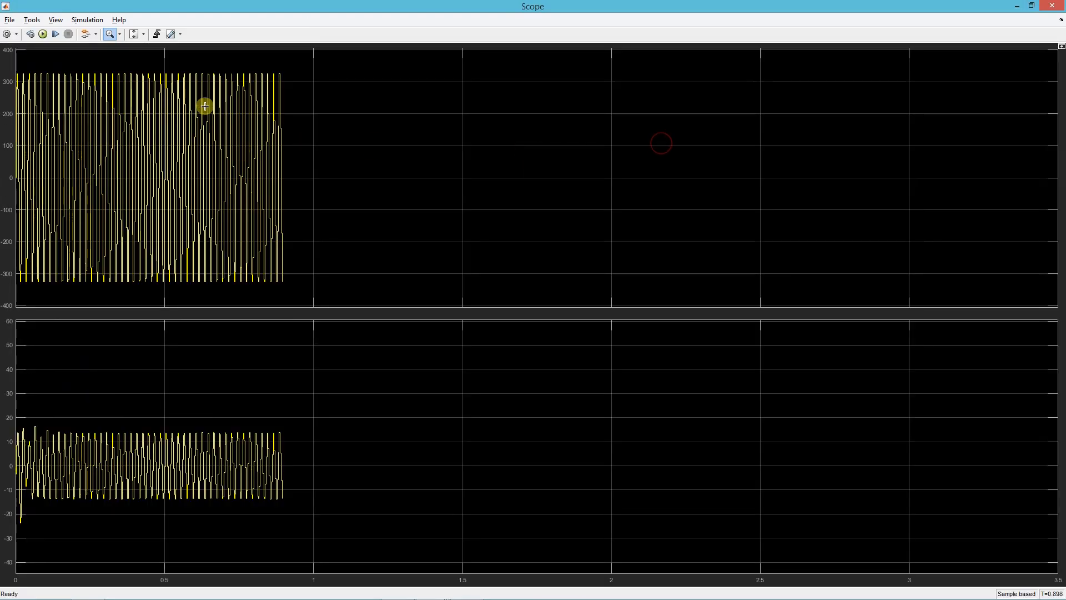
drag(186, 65, 734, 73)
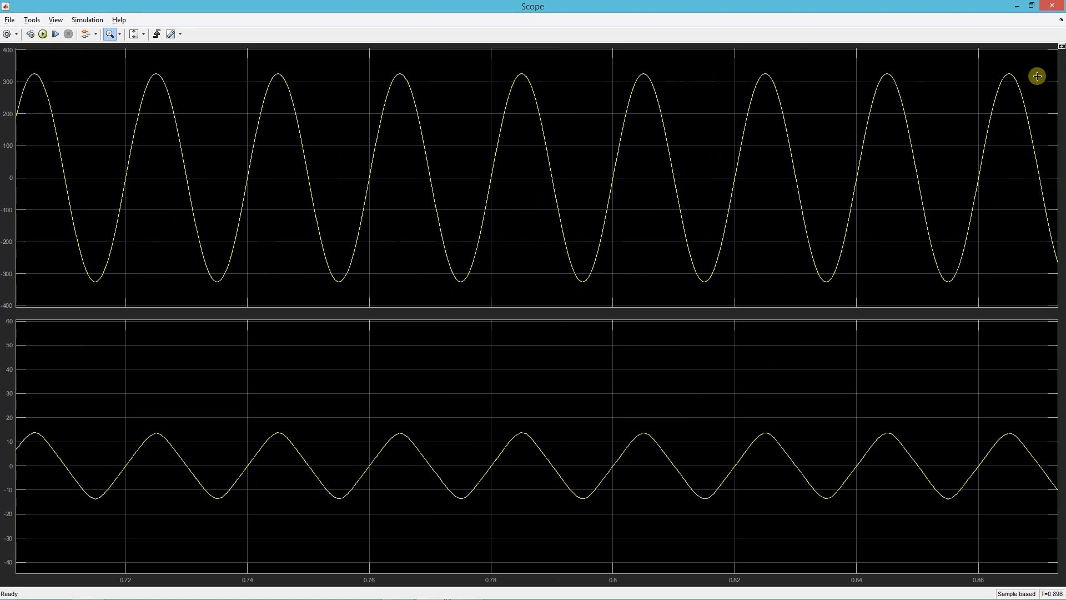
click(1051, 6)
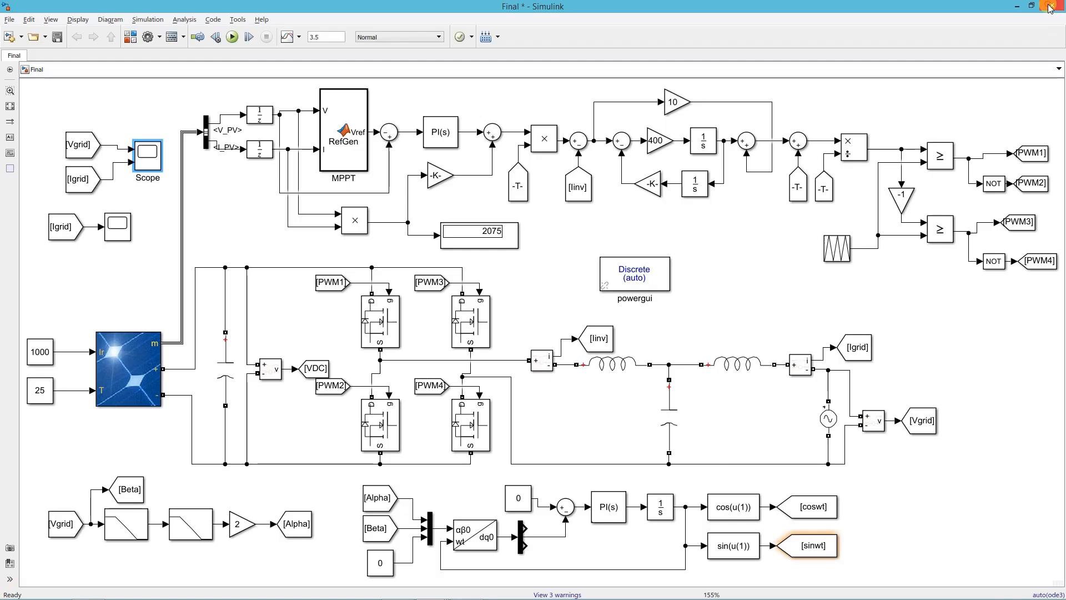
click(733, 270)
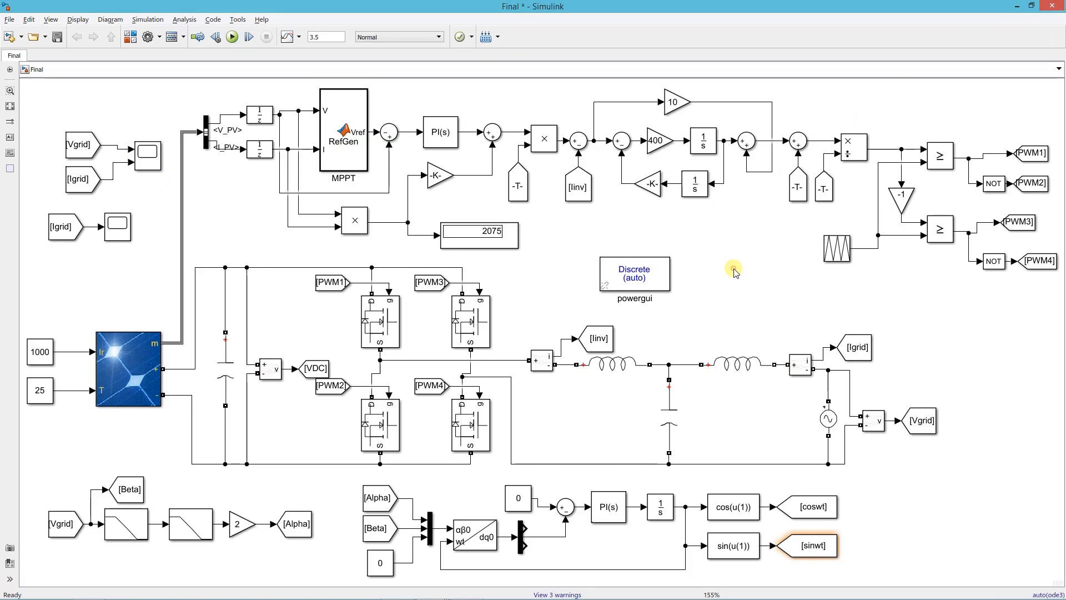
Add a Repeating Sequence Interpolated block above the PV array and fit the whole model in view
double_click(67, 282)
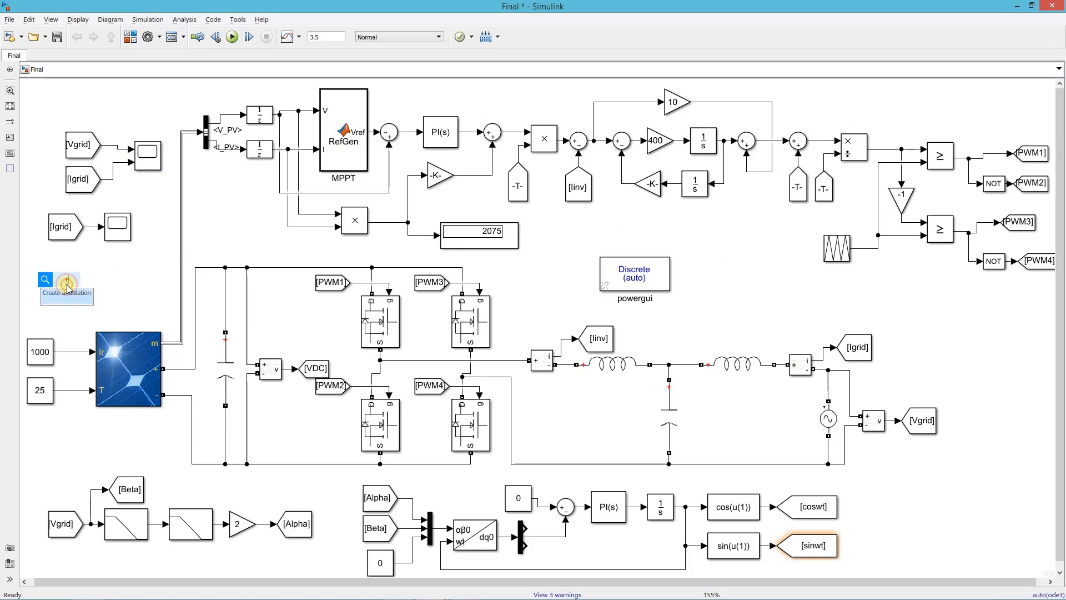
text(repeati)
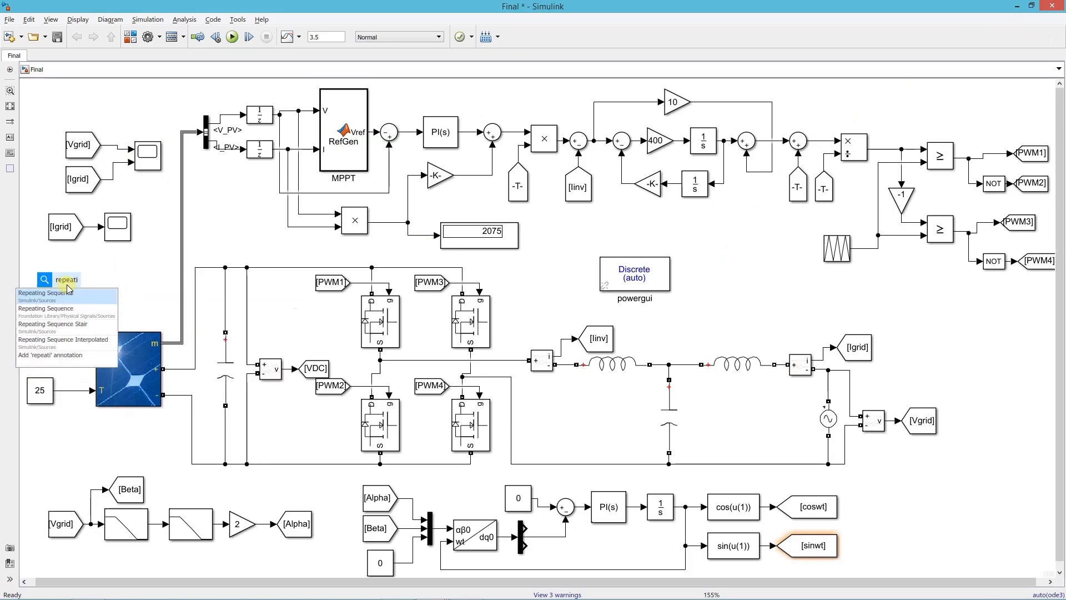
text(ng seque)
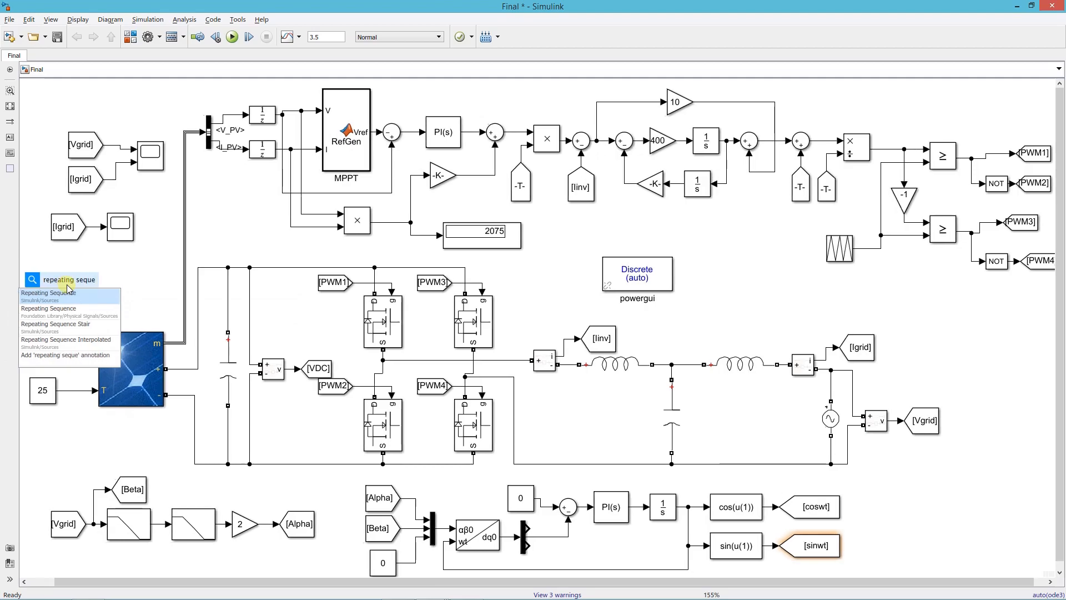
text(n)
click(67, 340)
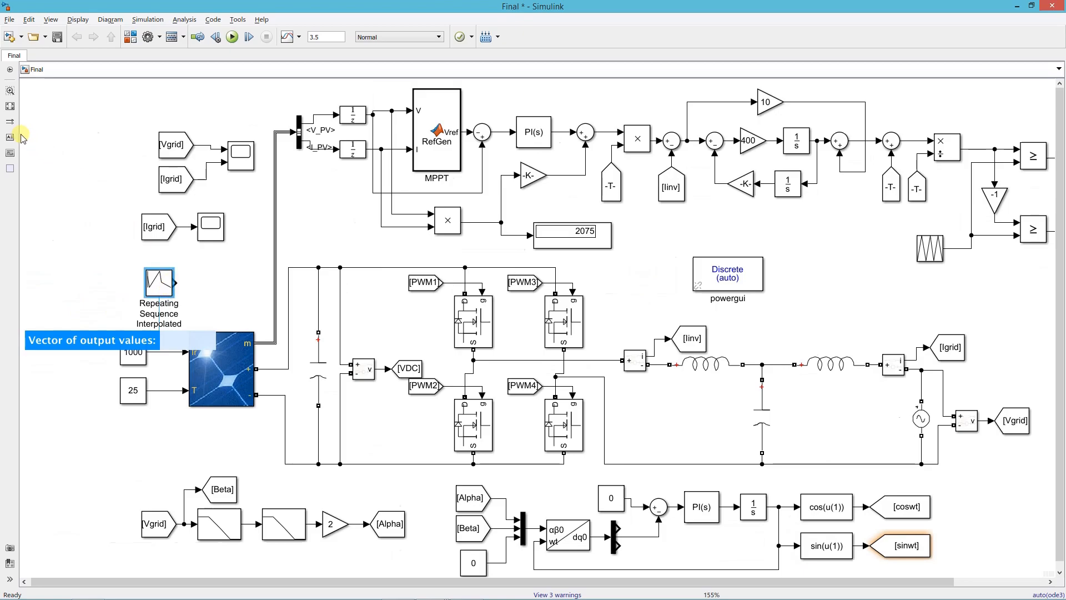
click(10, 105)
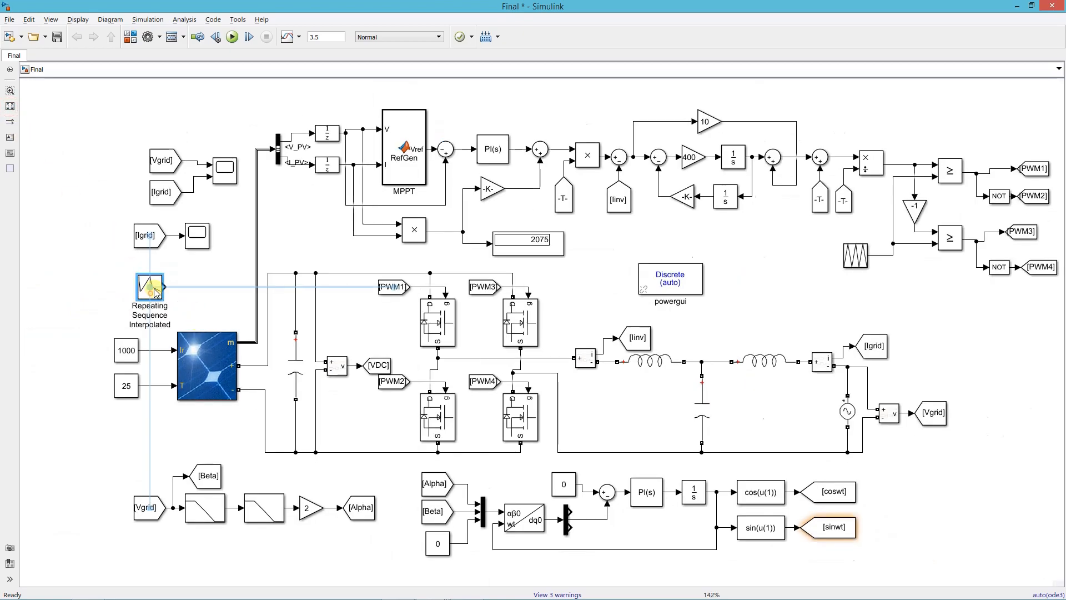
double_click(149, 290)
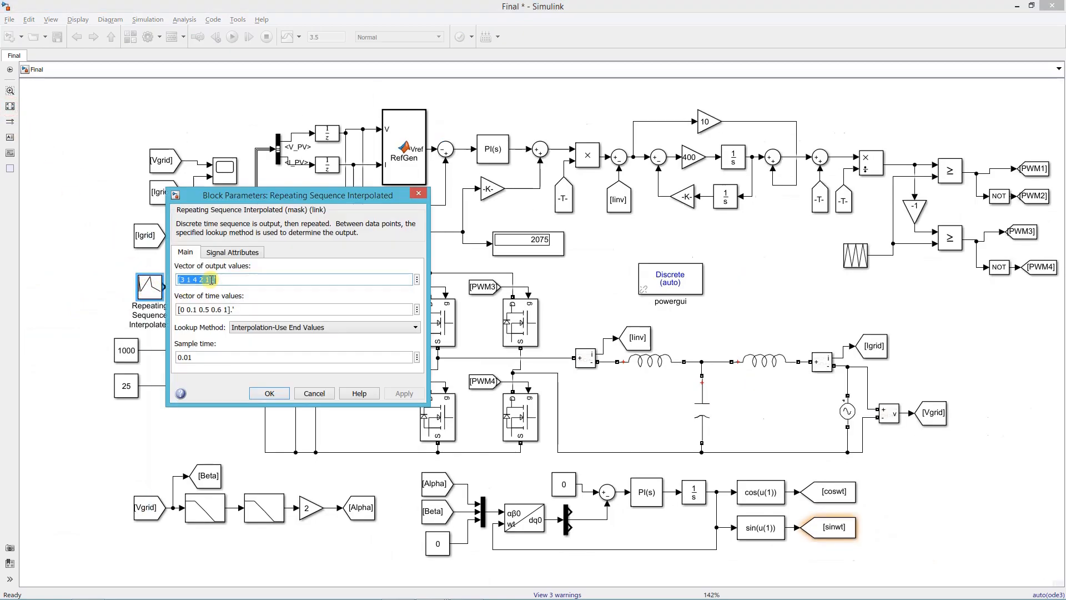
click(229, 276)
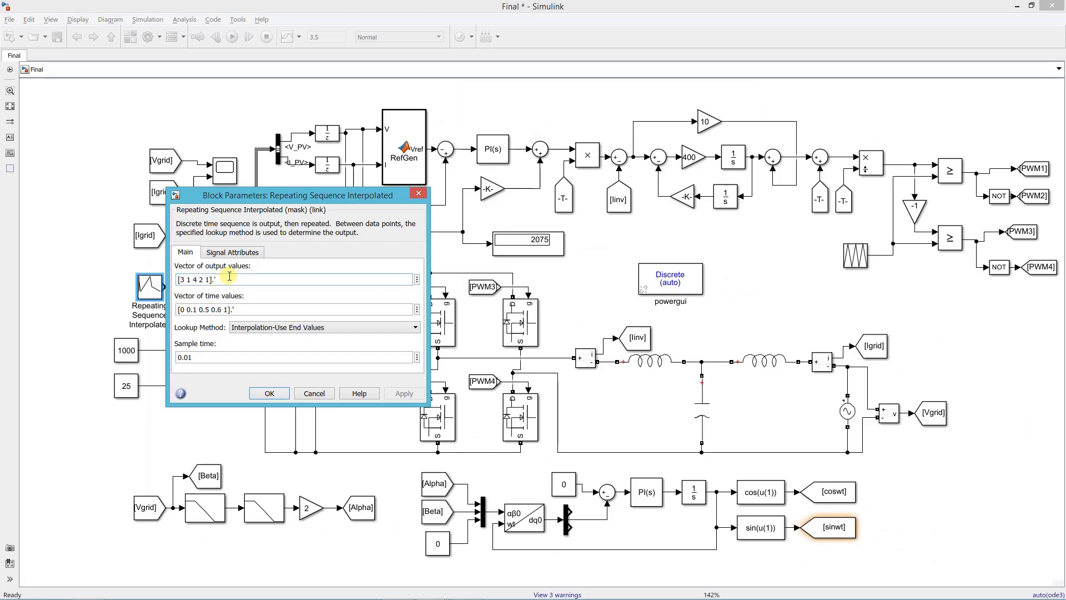
key(BackSpace)
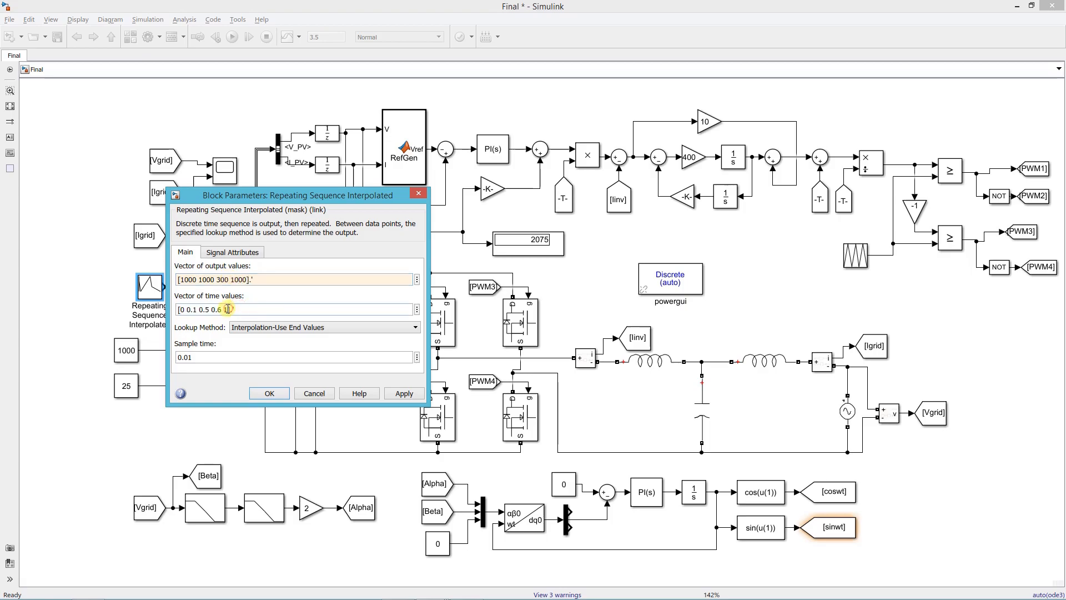
drag(229, 309, 182, 309)
key(BackSpace)
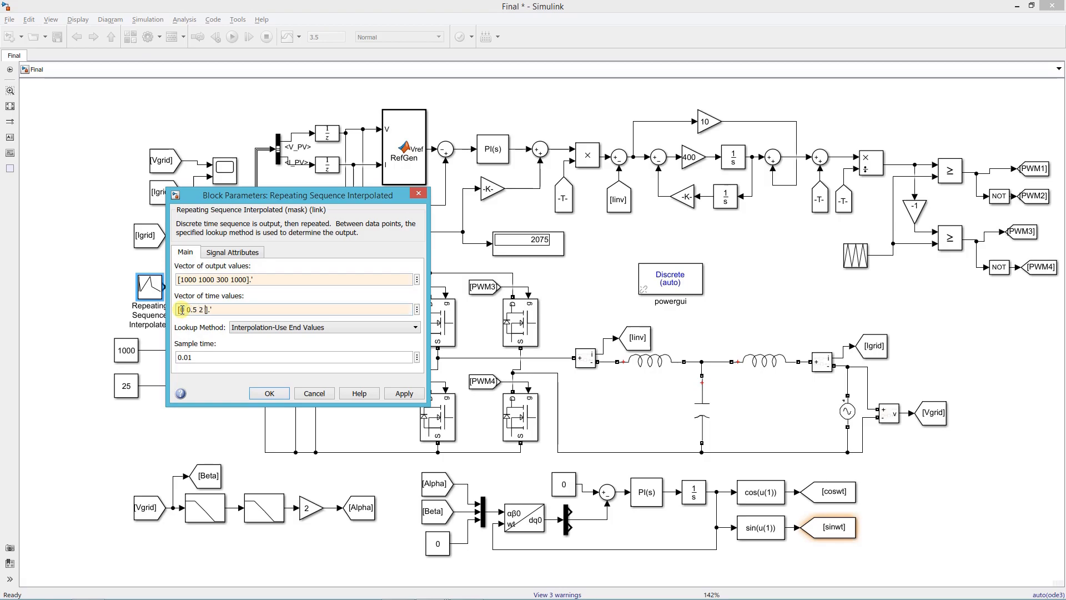
click(261, 394)
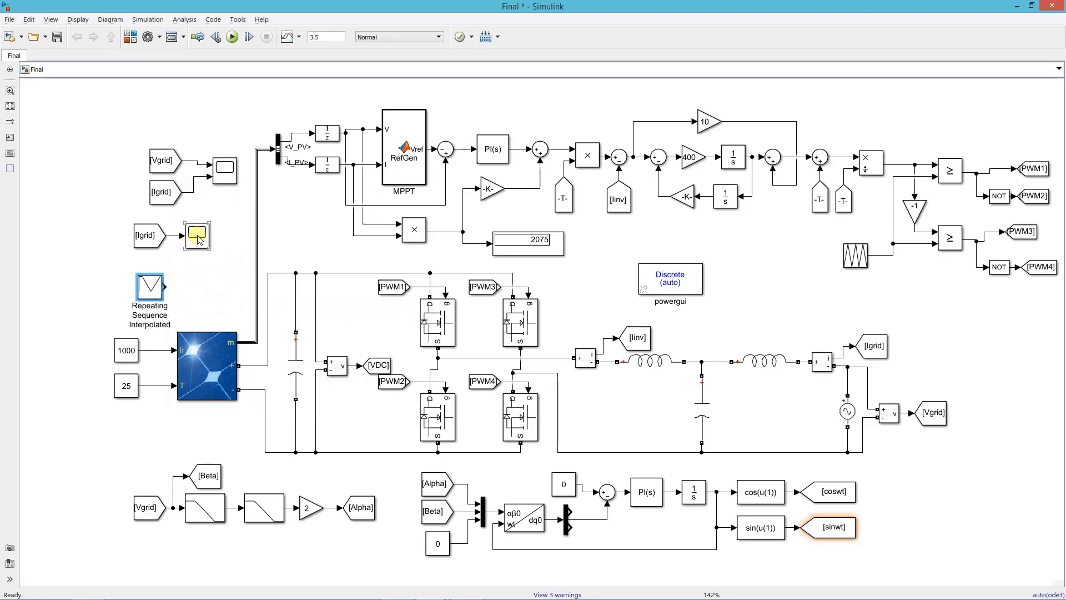
Connect a copy of the grid current scope to the Repeating Sequence Interpolated block and run the simulation
drag(197, 233, 200, 293)
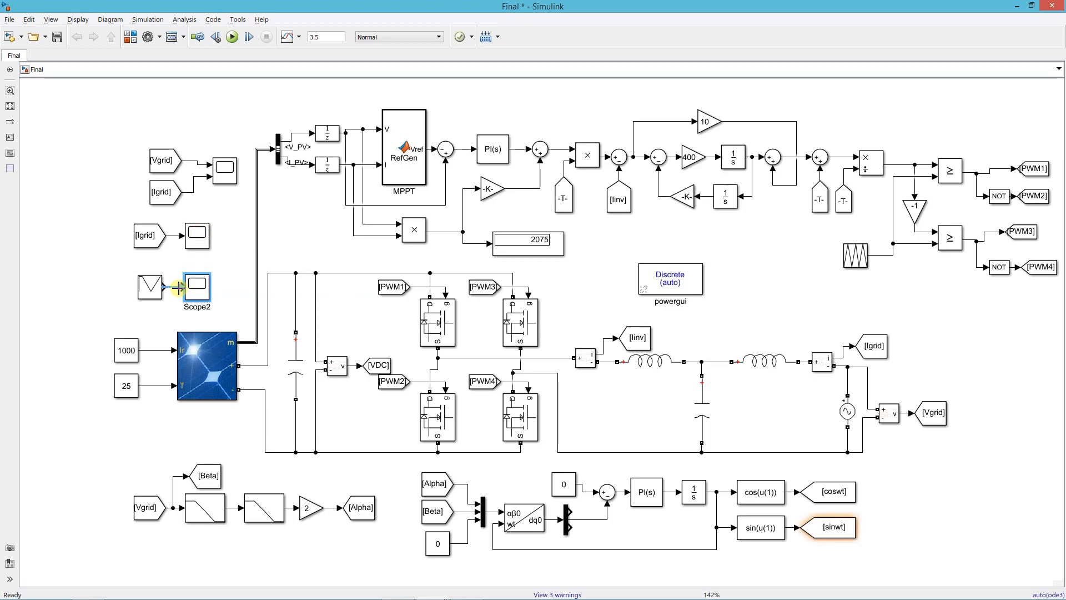
click(232, 38)
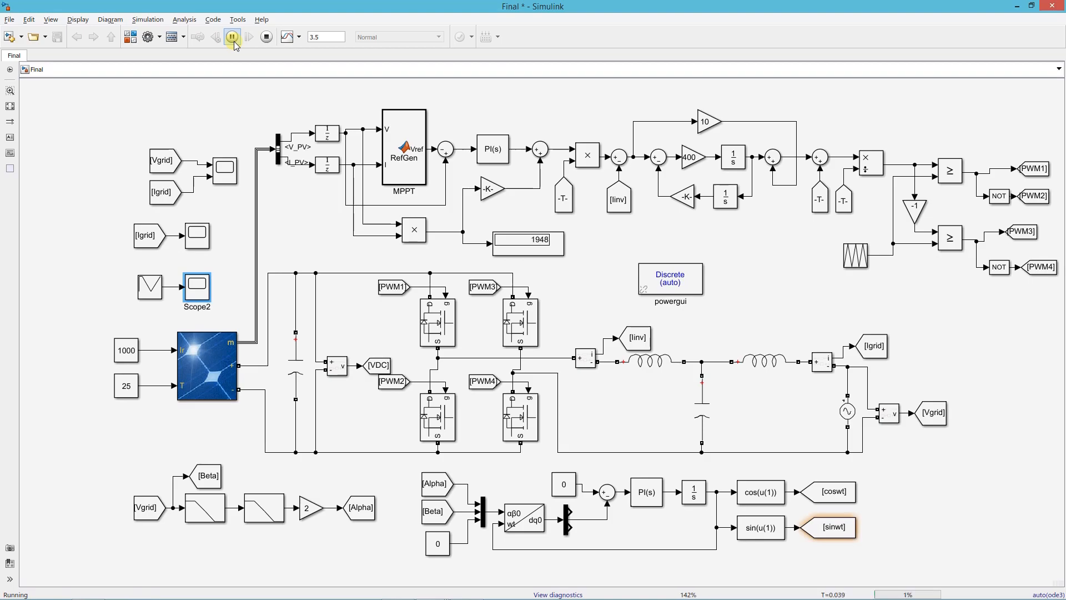
Examine the repeating sequence's output in its scope throughout the run, rescaling the axes to fit the signal
double_click(198, 288)
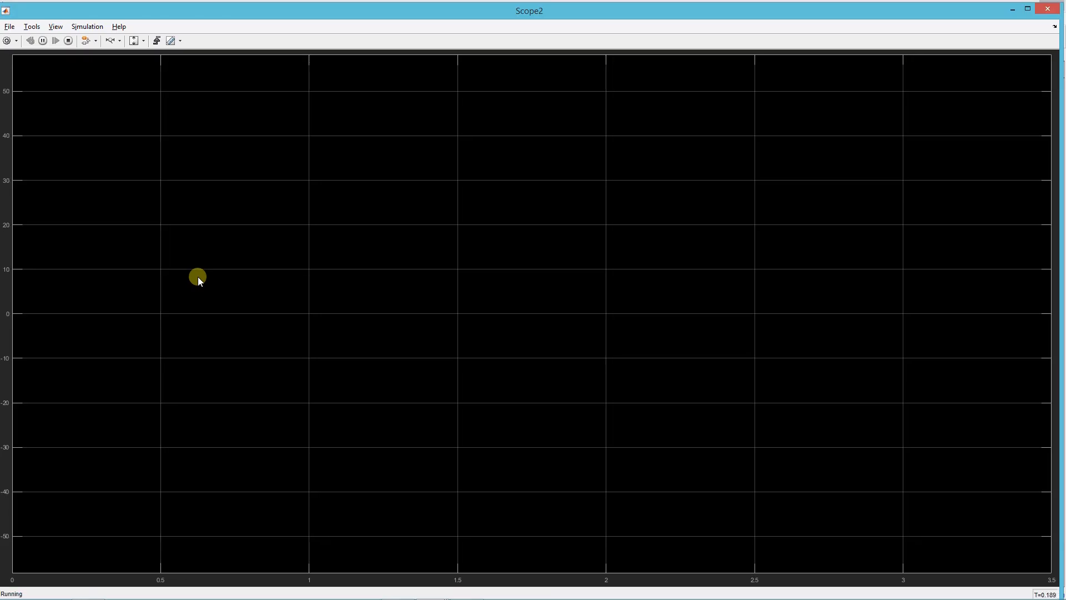
click(135, 41)
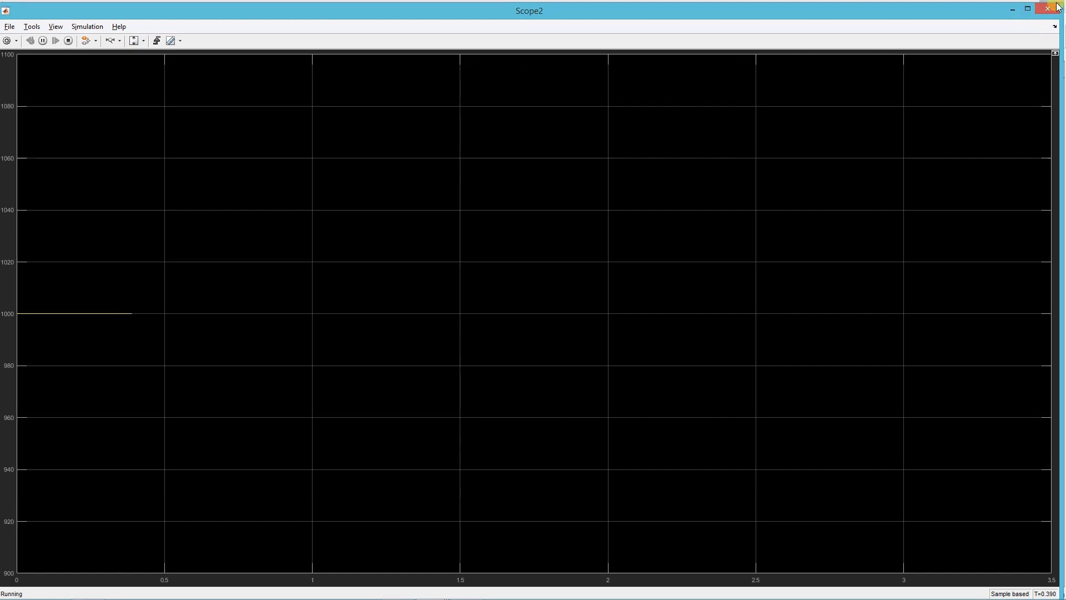
click(1028, 8)
mouse_move(600, 232)
mouse_down()
mouse_move(602, 274)
mouse_move(734, 148)
mouse_move(810, 124)
mouse_move(853, 132)
mouse_up()
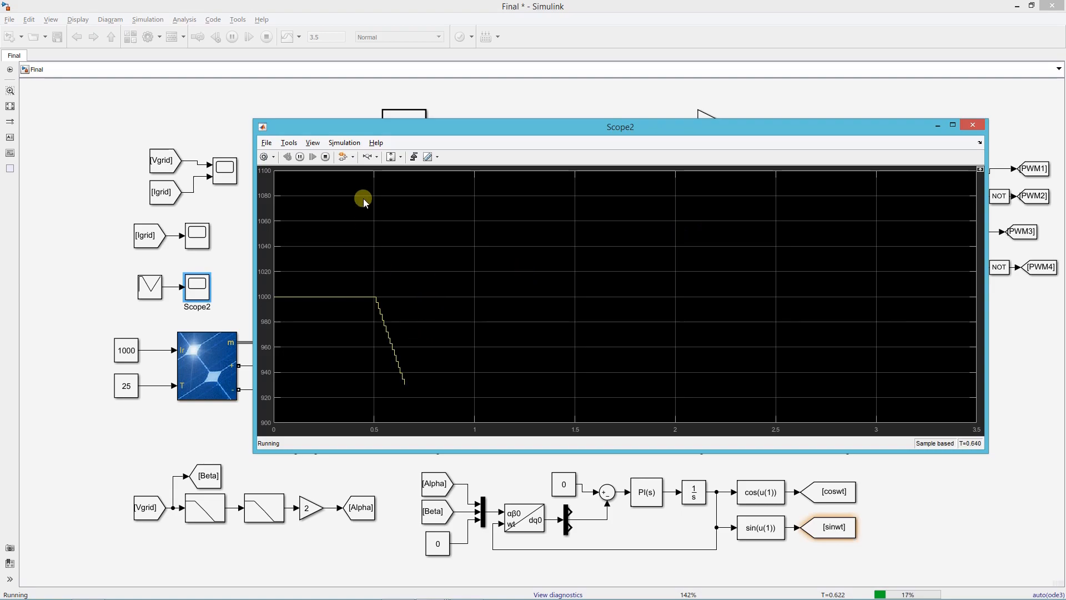
click(394, 157)
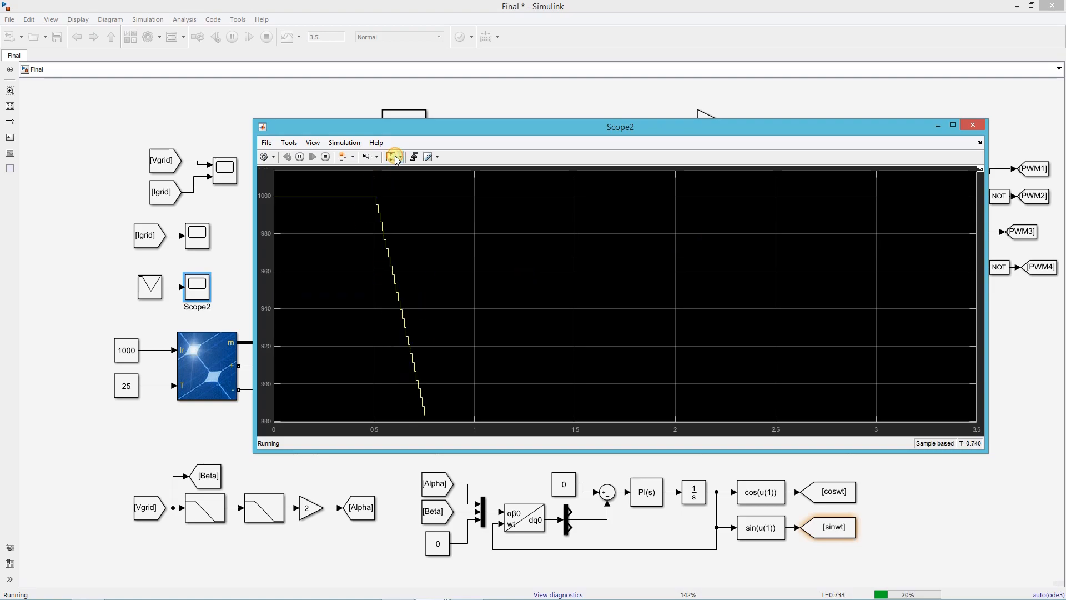
click(394, 157)
click(394, 157)
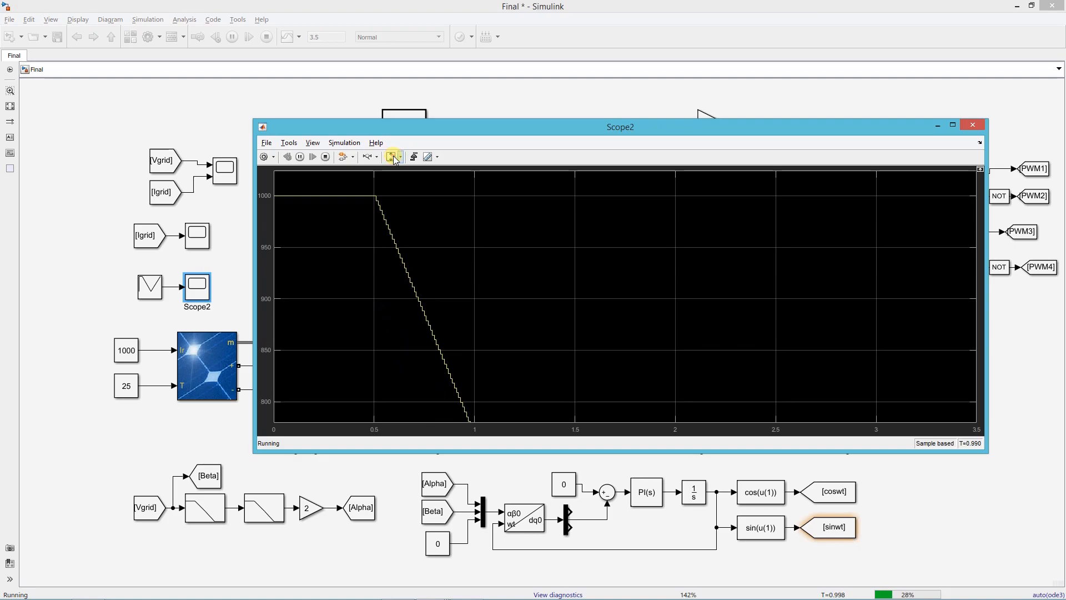
click(393, 157)
click(394, 157)
click(394, 157)
click(395, 157)
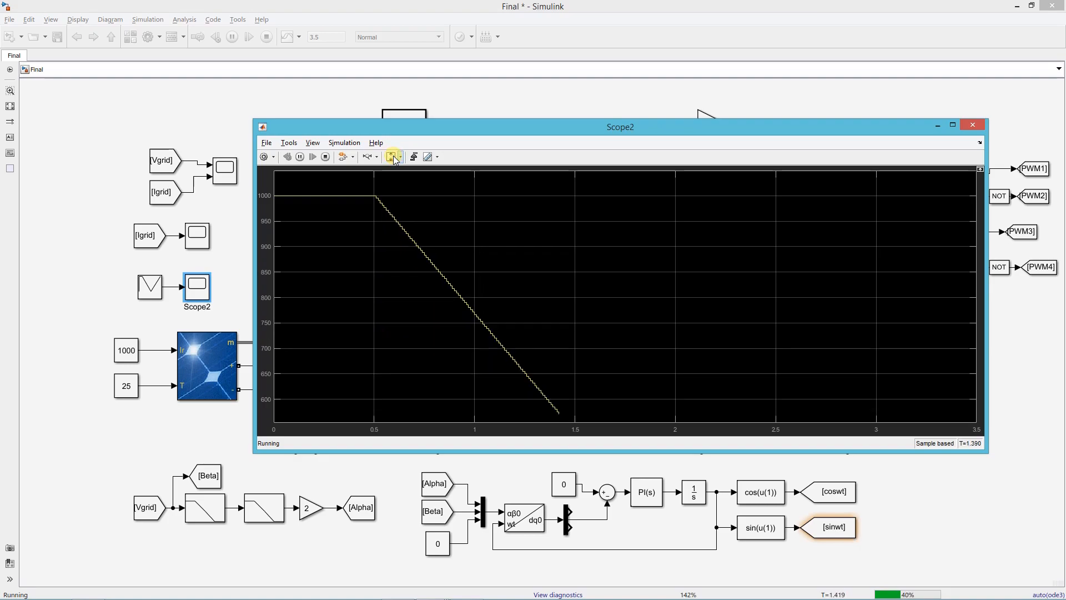
click(394, 157)
click(394, 157)
click(394, 158)
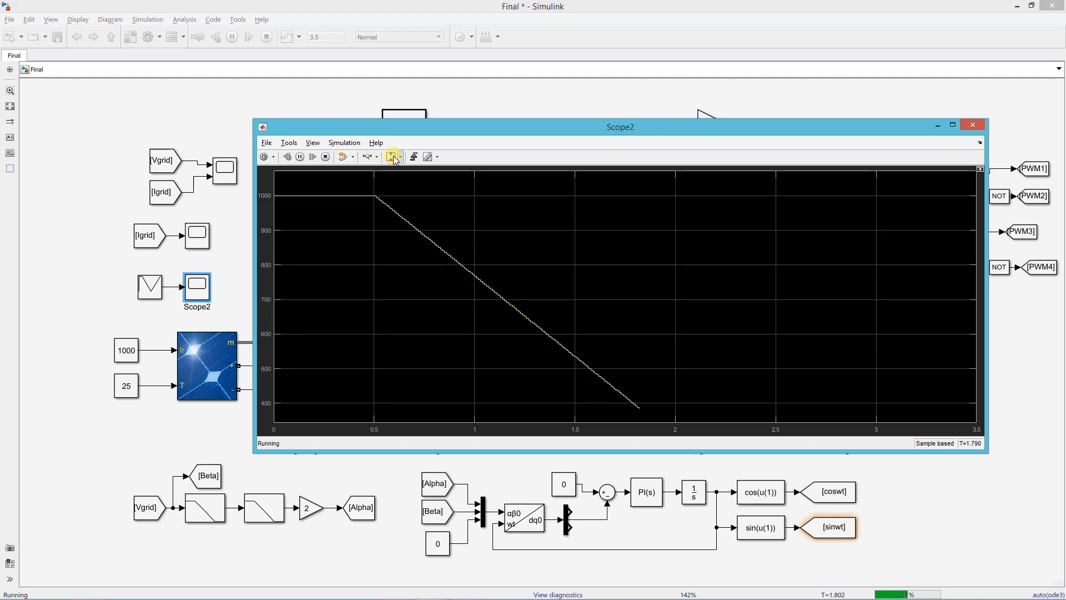
click(395, 157)
click(394, 157)
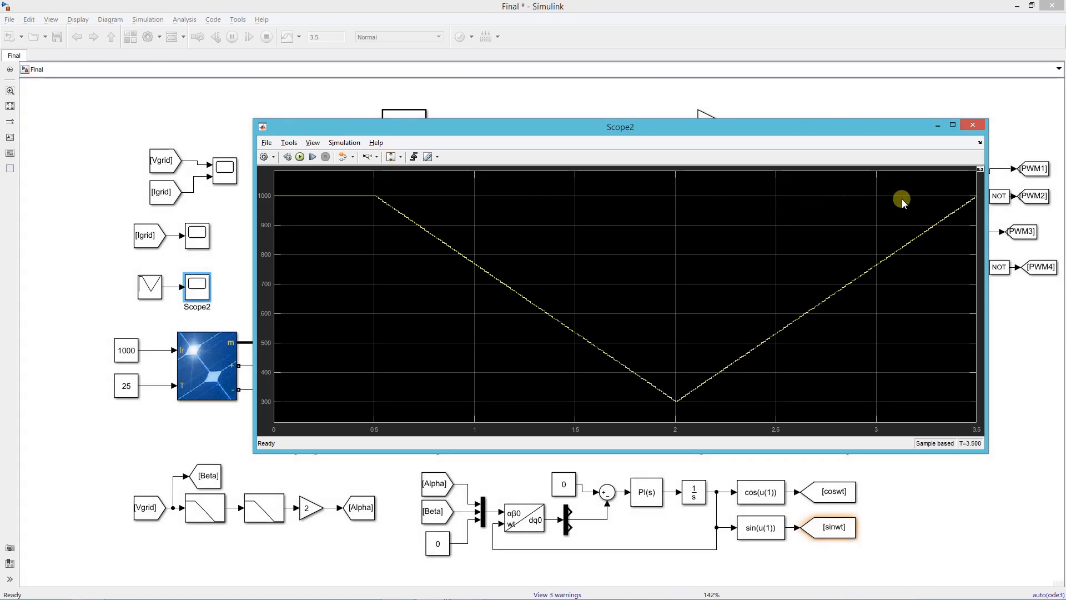
click(972, 125)
Replace the PV array's irradiance constant with the Repeating Sequence Interpolated block and delete the scope attached to that block
click(126, 350)
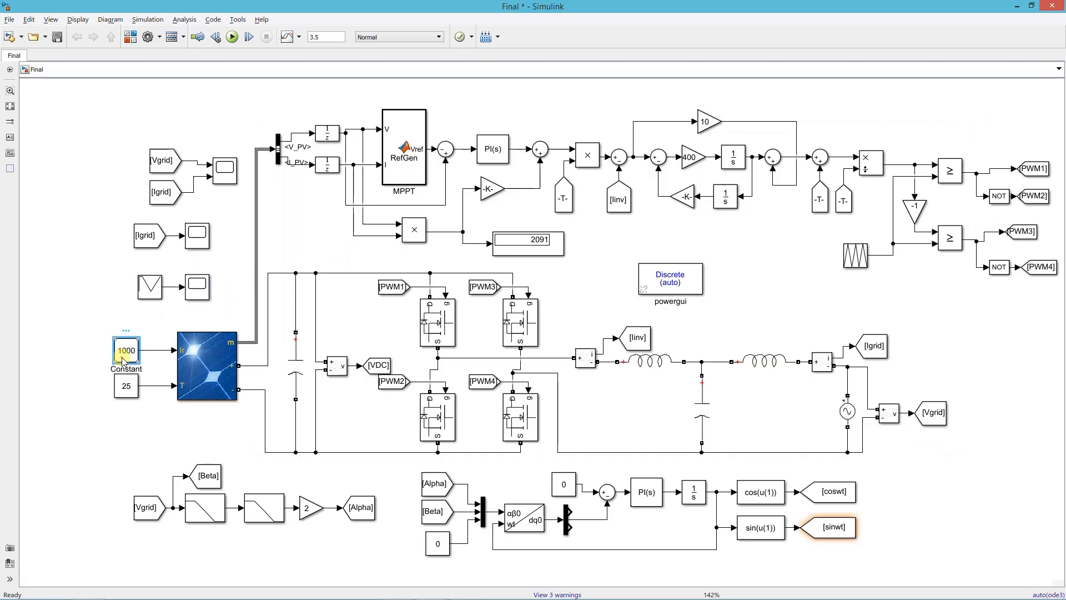
key(Delete)
click(195, 287)
key(Delete)
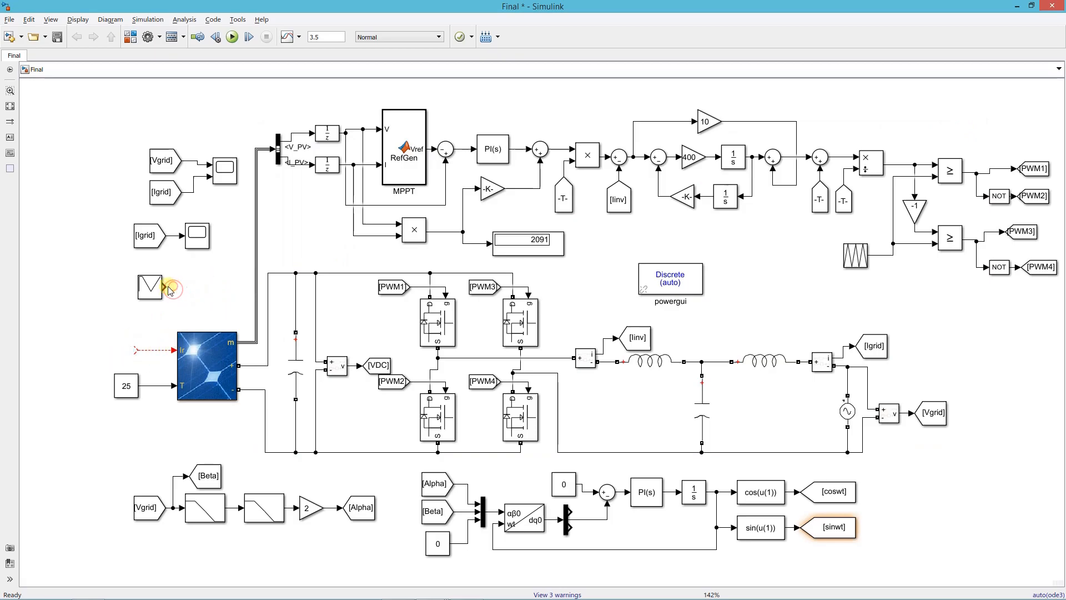
drag(155, 284, 131, 350)
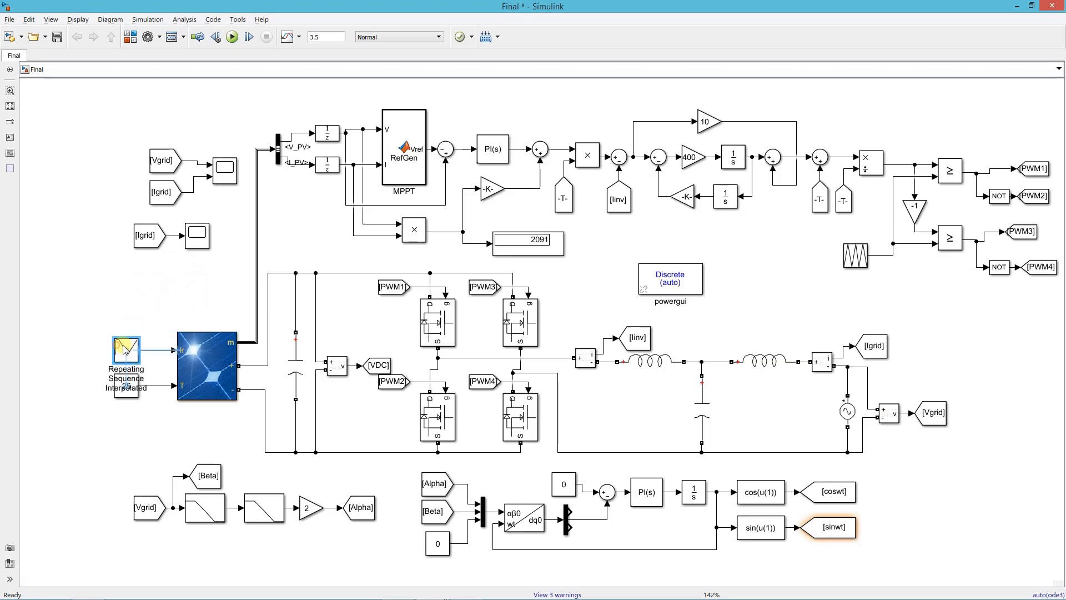
Run the simulation of the full inverter model with the repeating sequence driving the PV array's irradiance
click(9, 108)
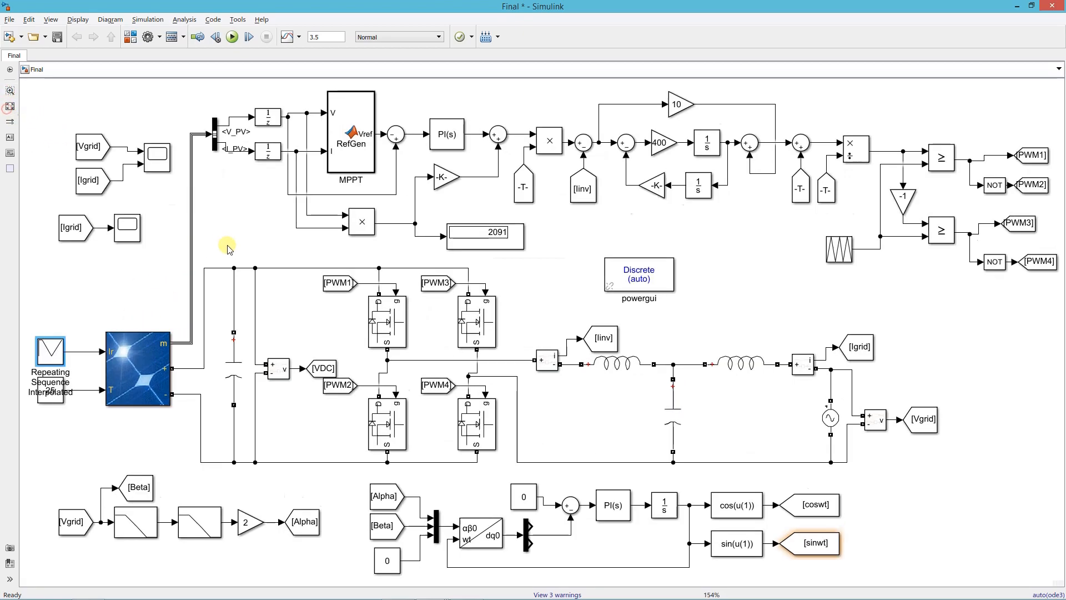
click(271, 244)
click(232, 38)
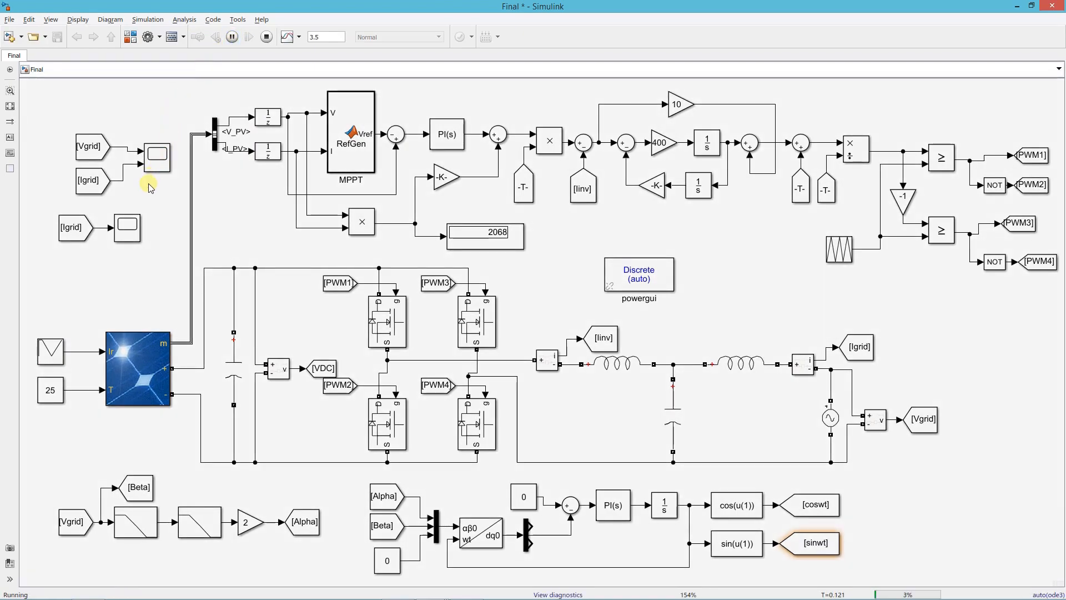
Examine the grid current in its scope over the 3.5 s run, fitting the axes and inspecting the waveform around 0.5 s
double_click(131, 228)
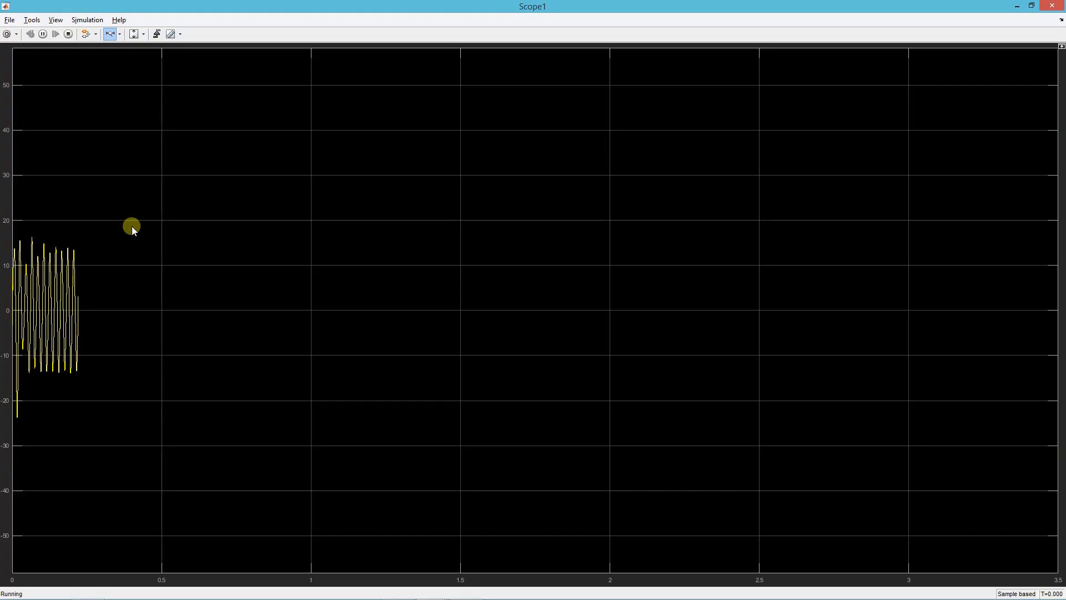
click(134, 34)
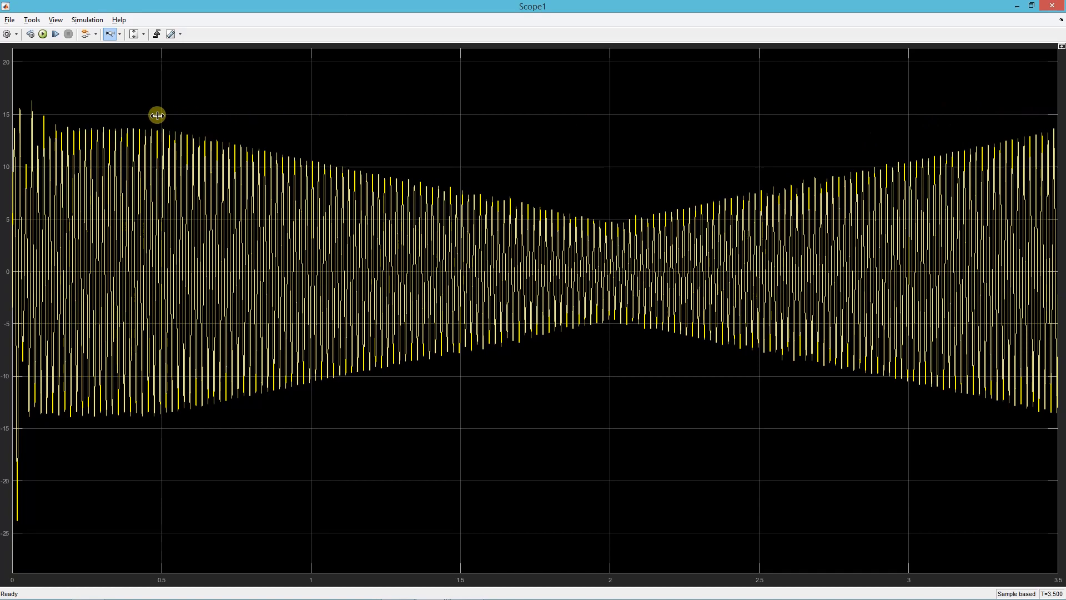
drag(116, 113, 225, 117)
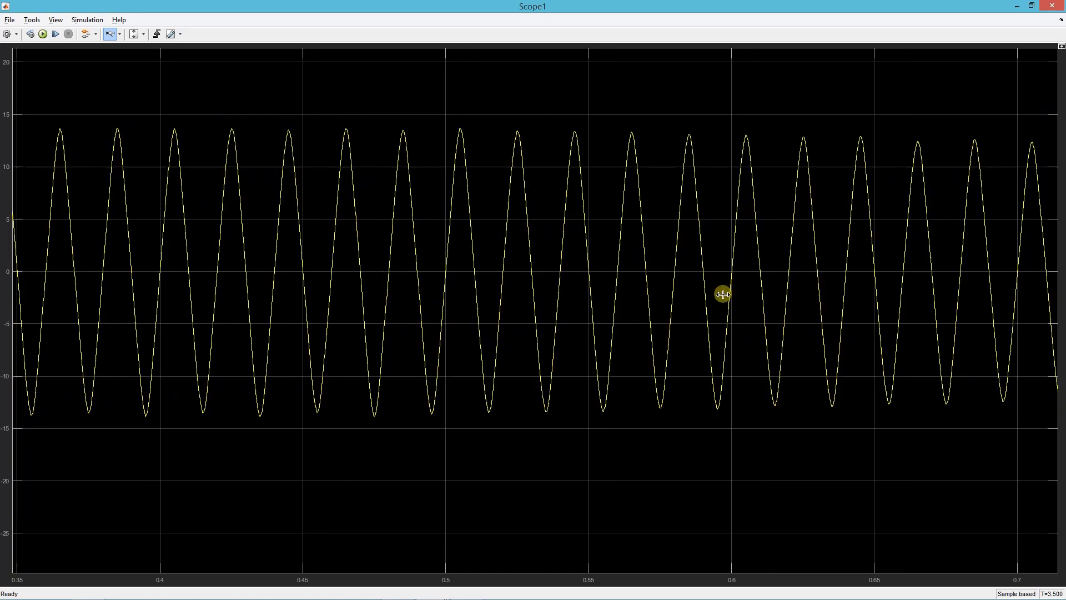
click(1060, 4)
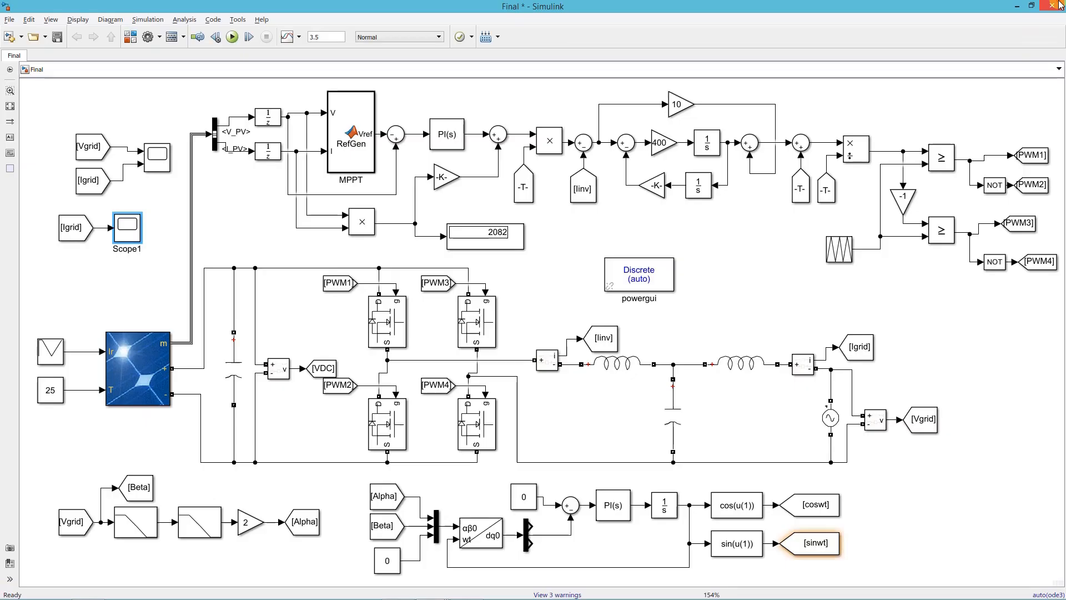
click(560, 295)
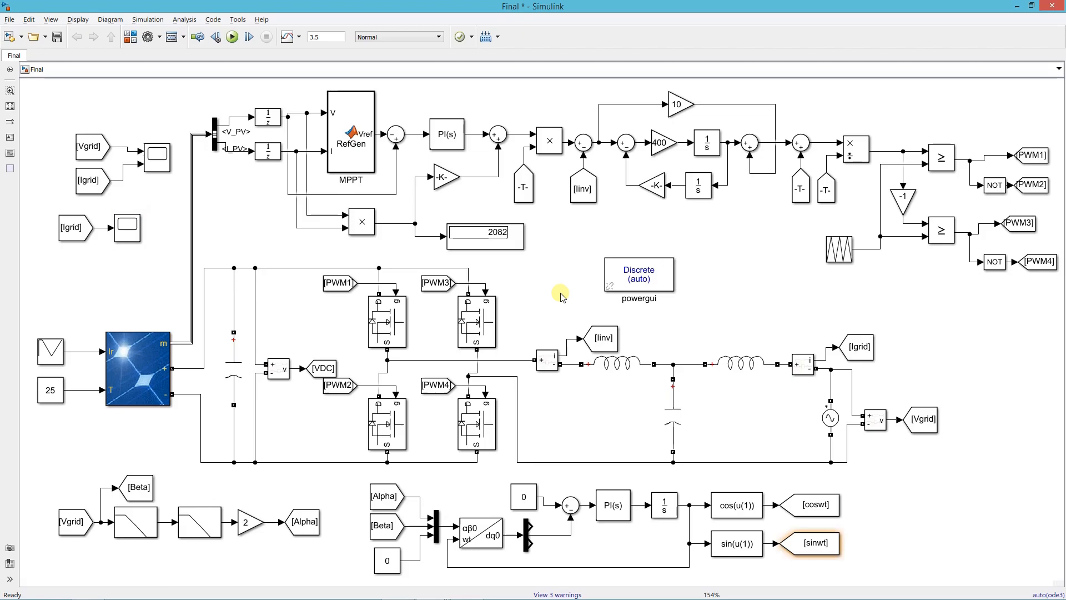